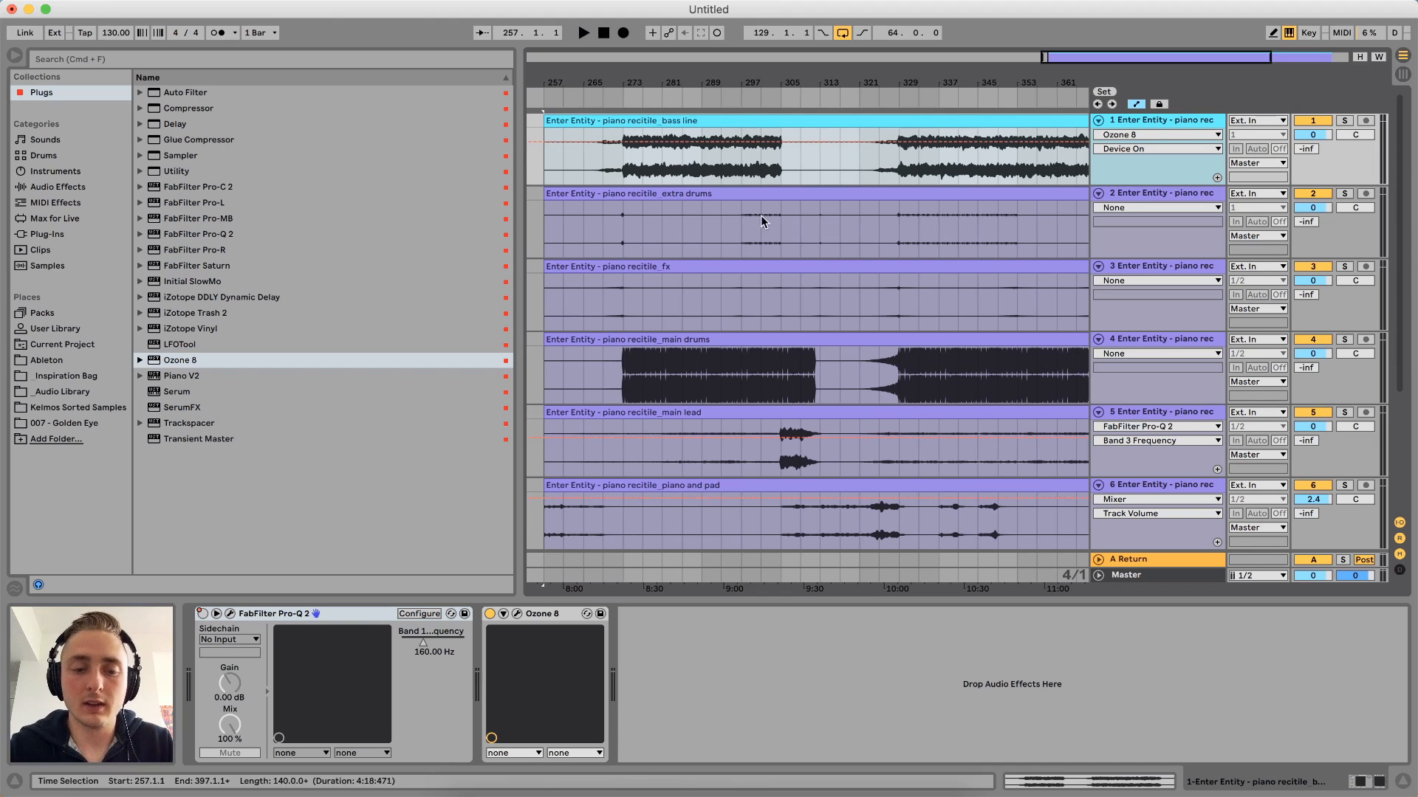
# Place the insert marker at bar 273 of the bass line track and bypass both its Ozone 8 and FabFilter Pro-Q 2 devices
pyautogui.click(622, 170)
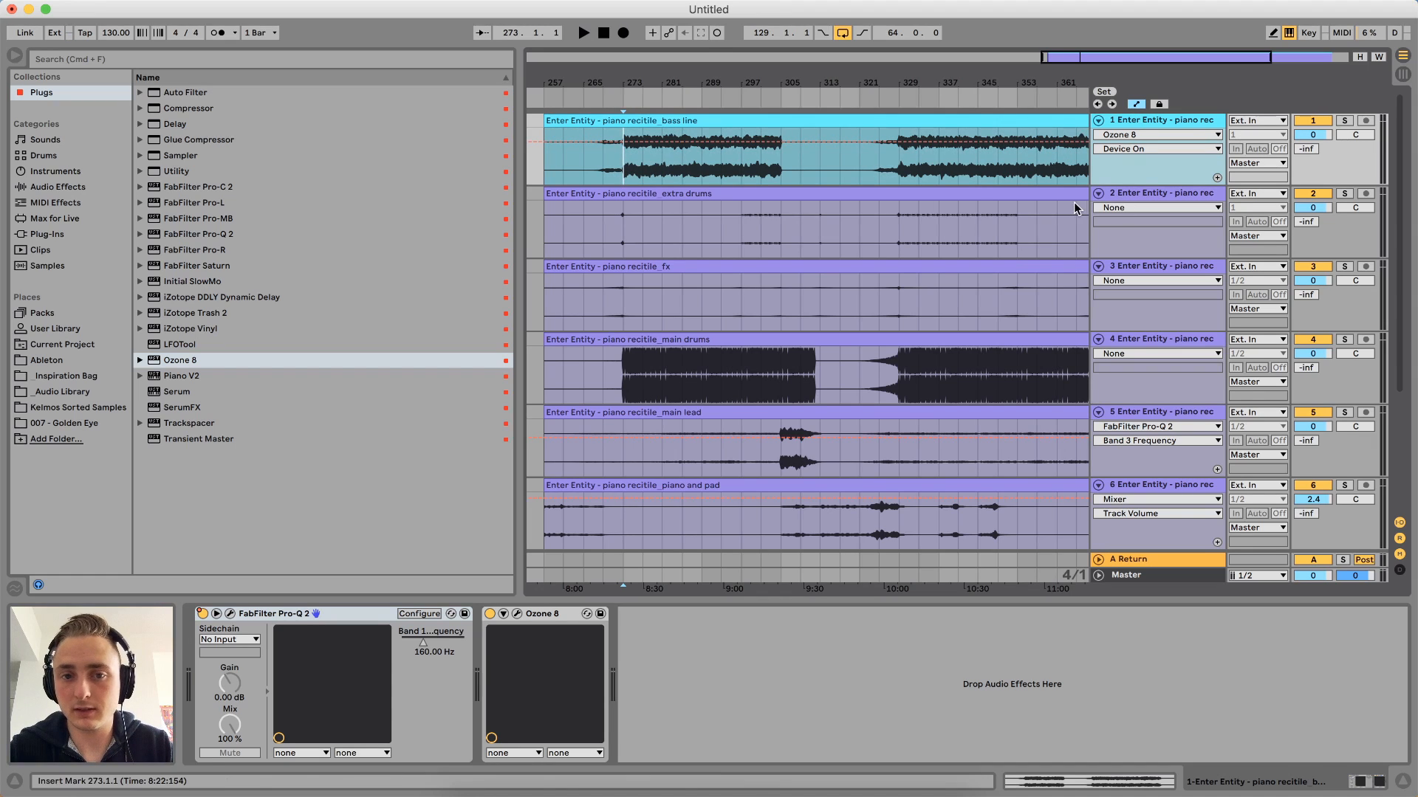
pyautogui.click(490, 614)
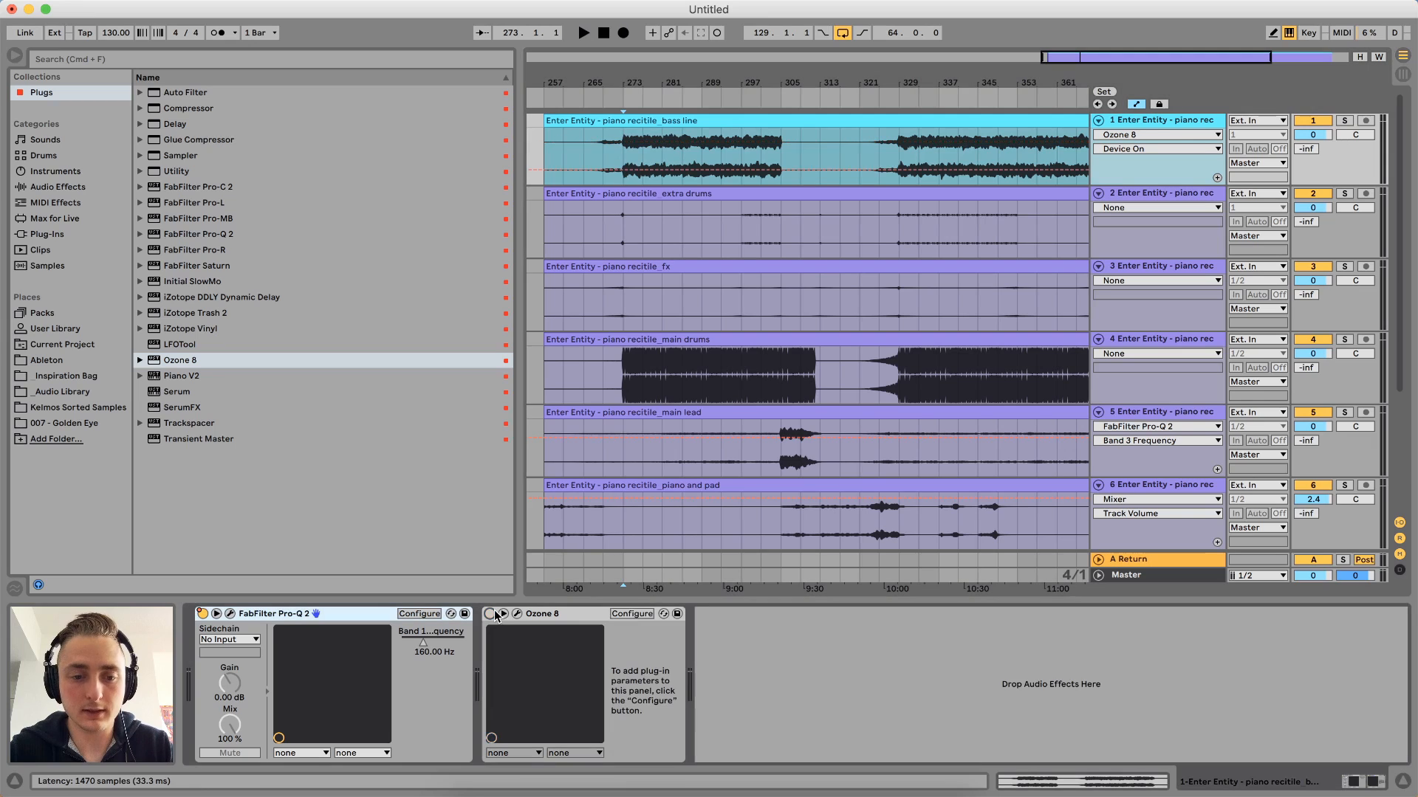
pyautogui.click(203, 613)
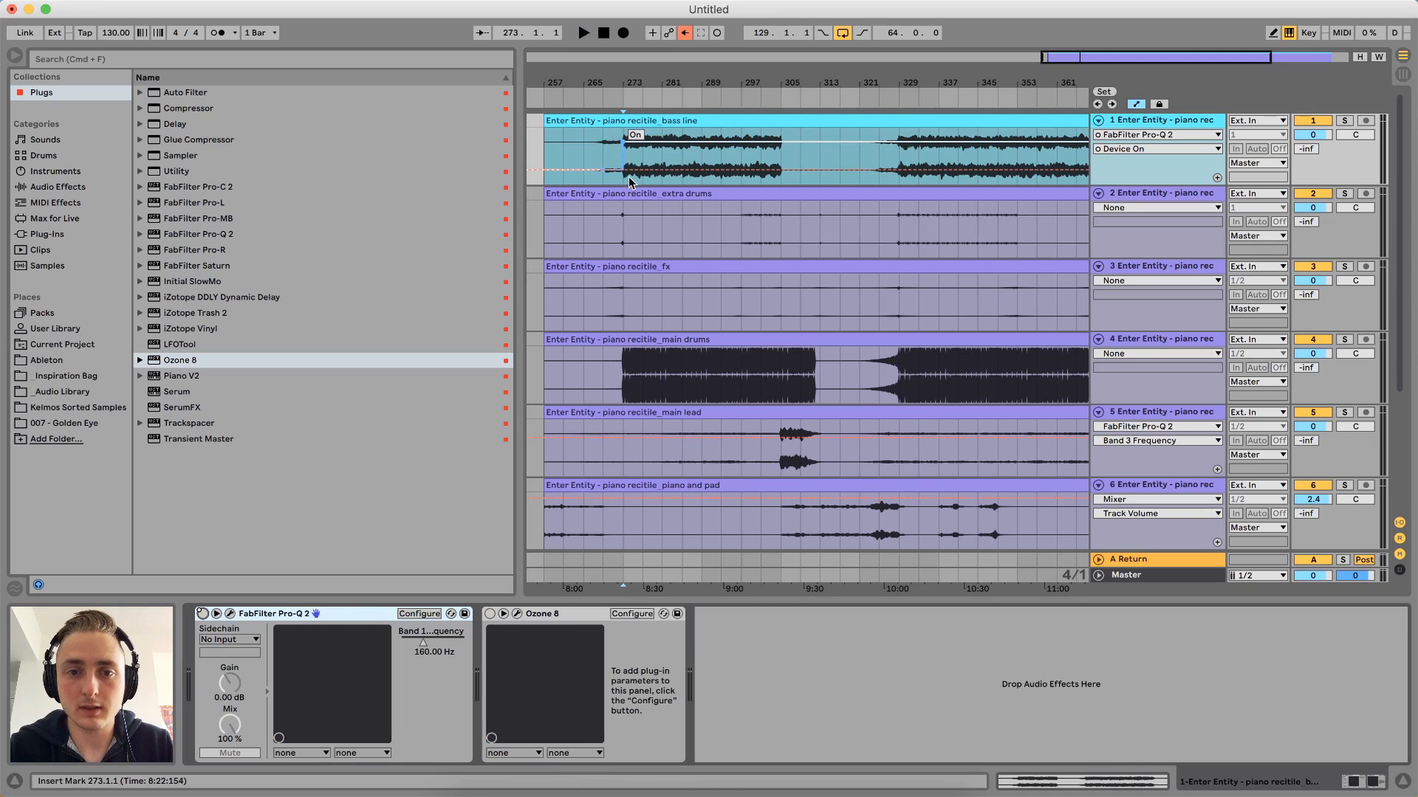
# Play the full mix from bar 273 with the bass line effects bypassed and look over all eight tracks in the arrangement
pyautogui.press('space')
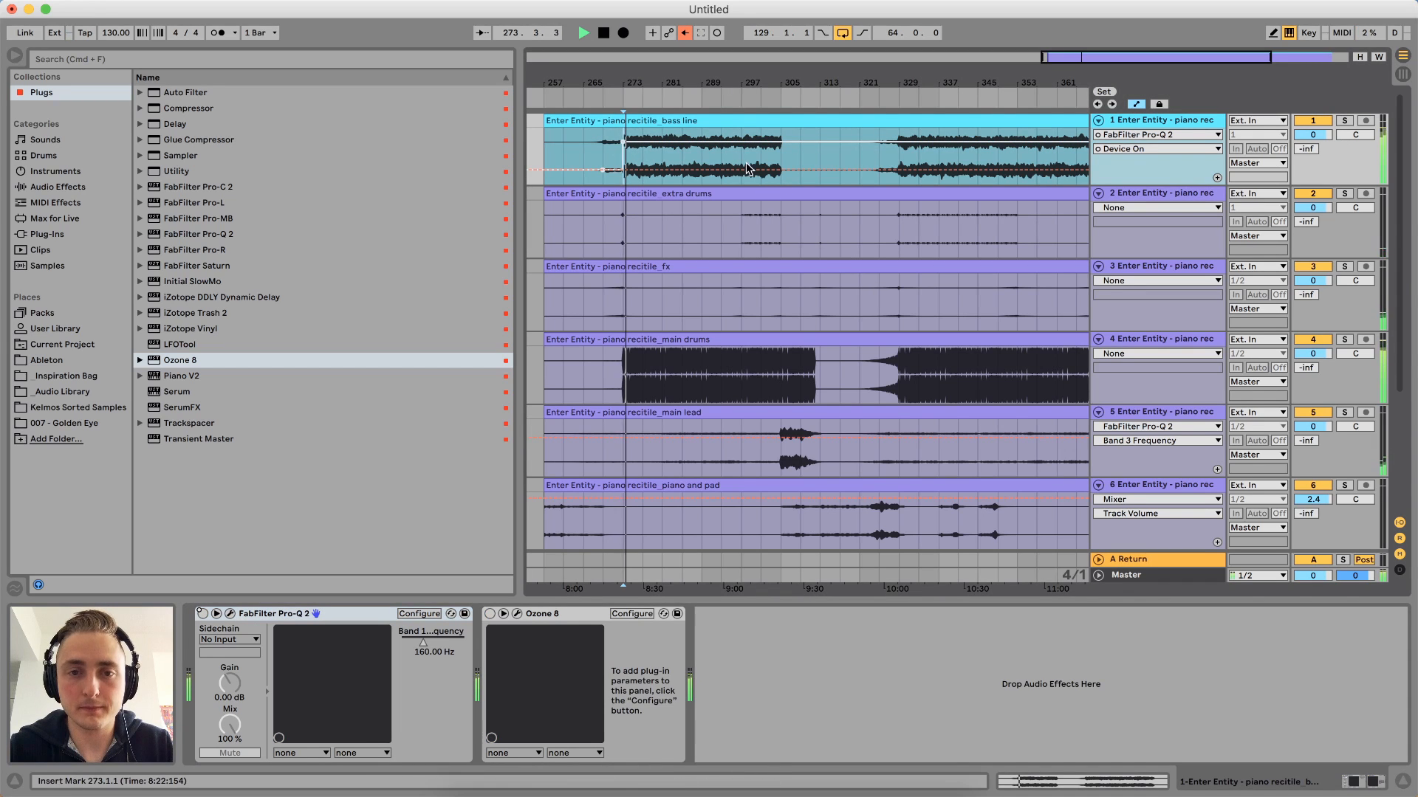
pyautogui.scroll(-5, 905, 203)
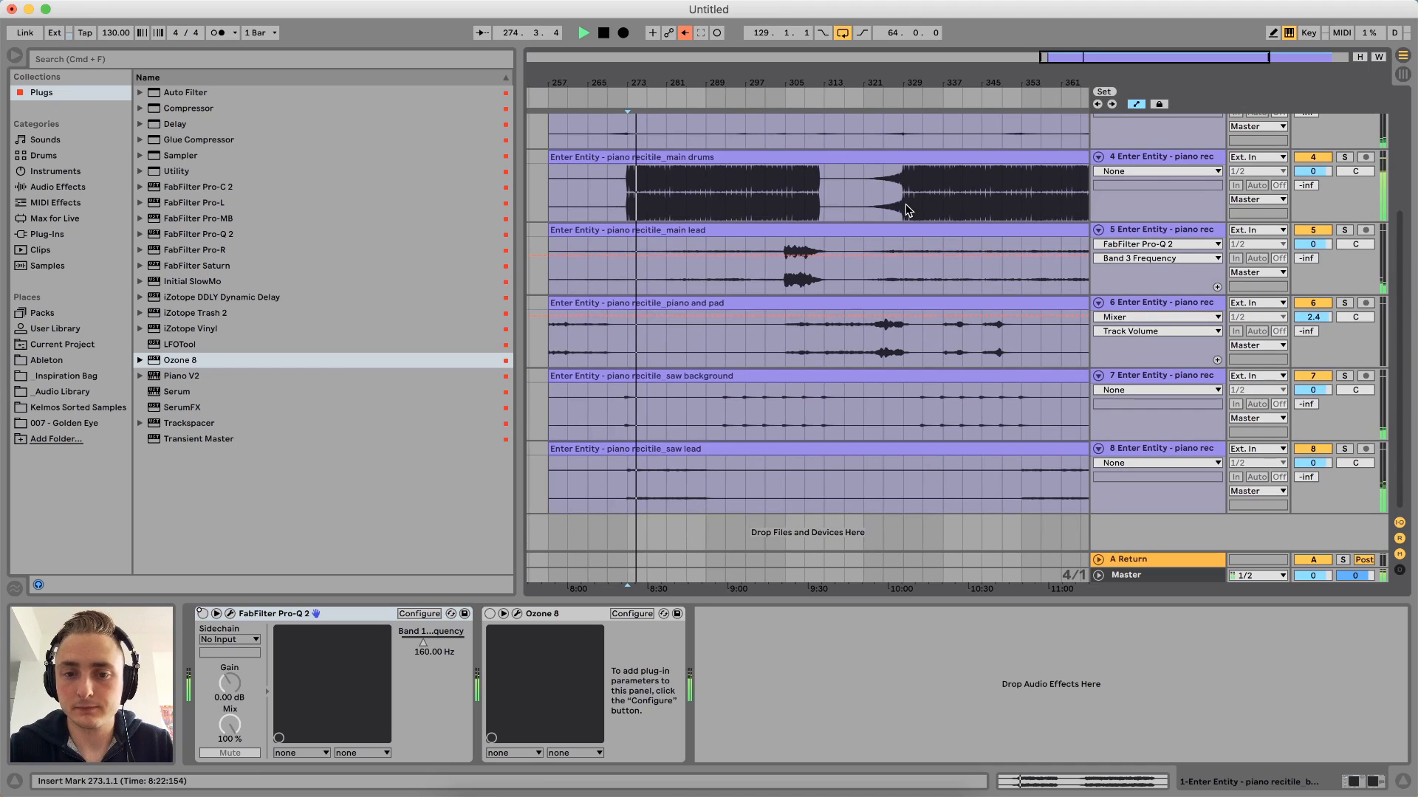
pyautogui.scroll(5, 905, 204)
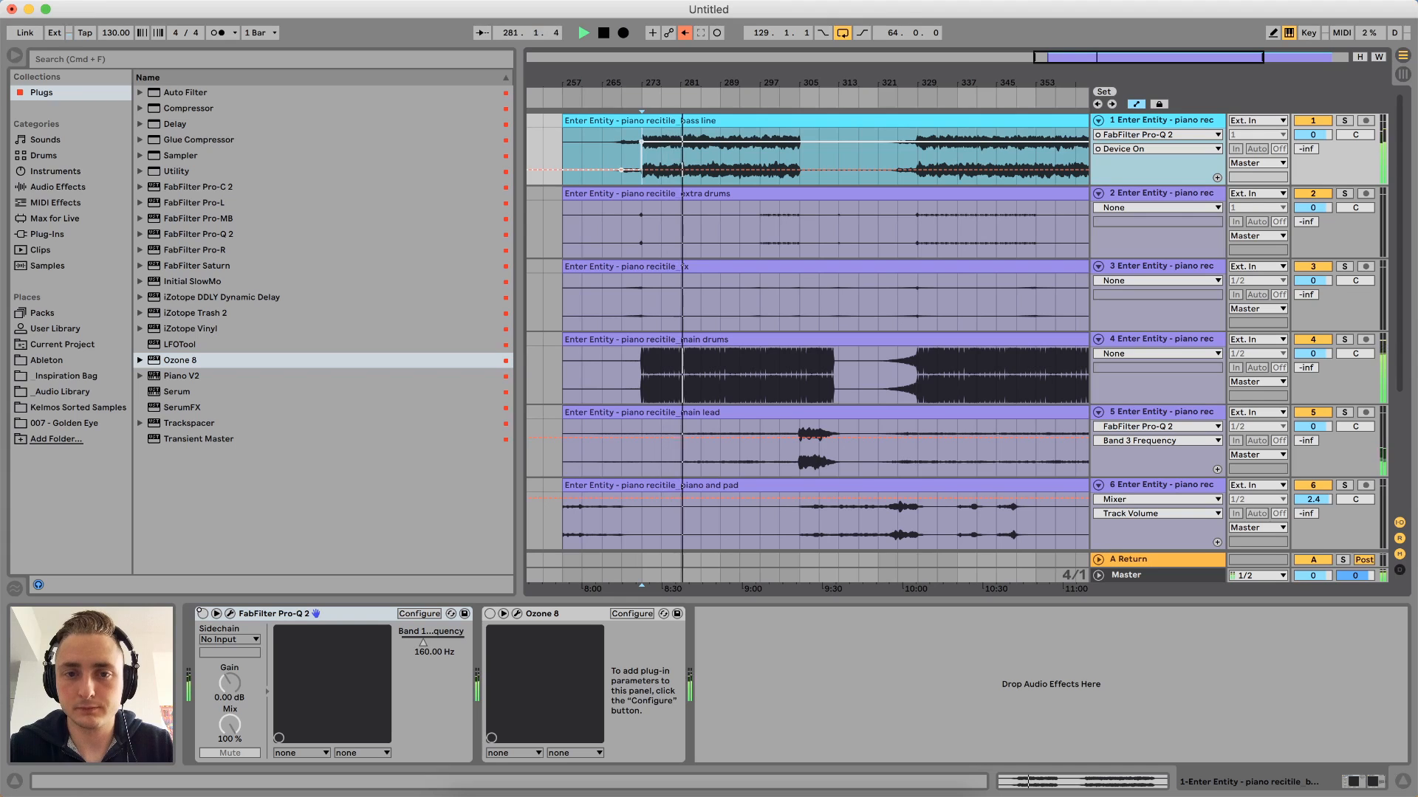
pyautogui.press('space')
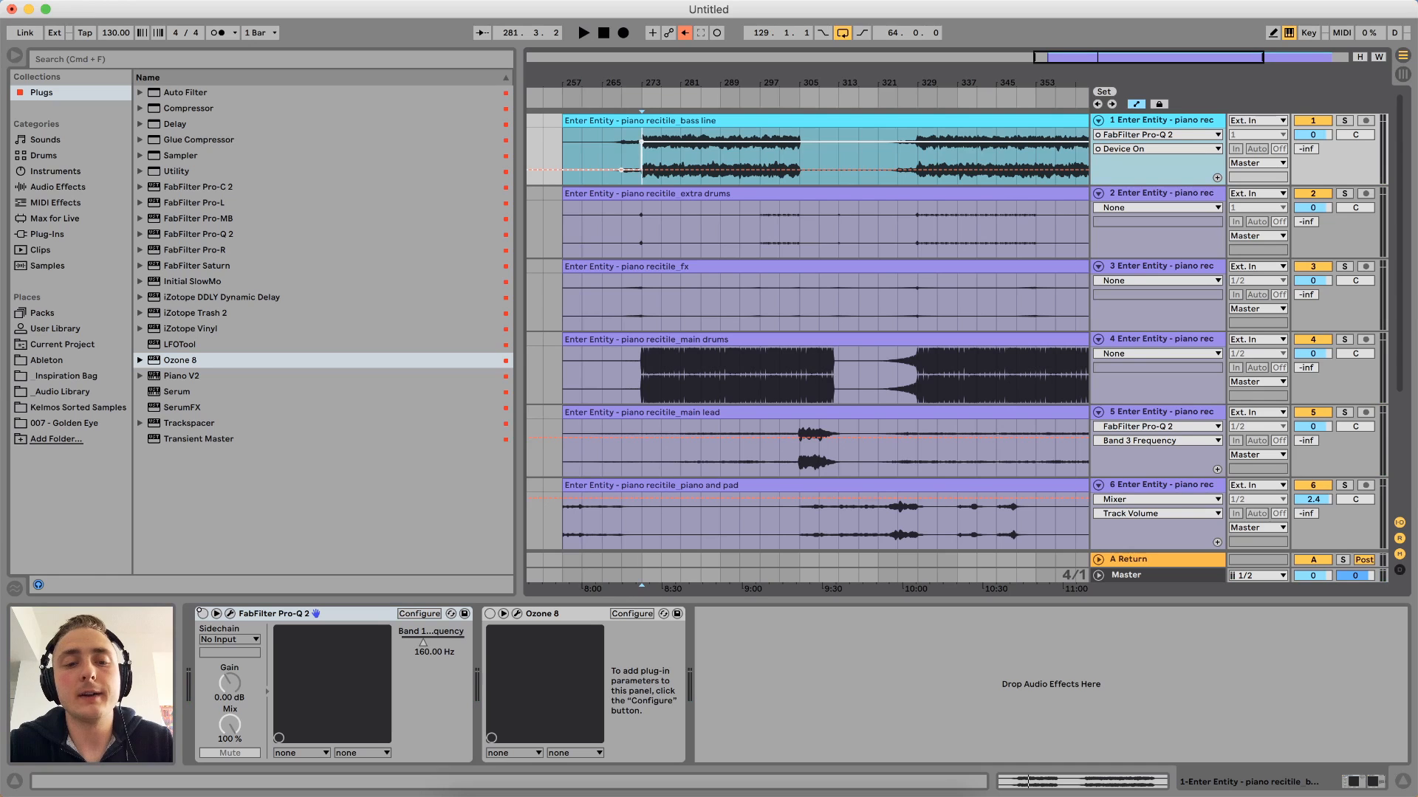
pyautogui.scroll(-5, 725, 215)
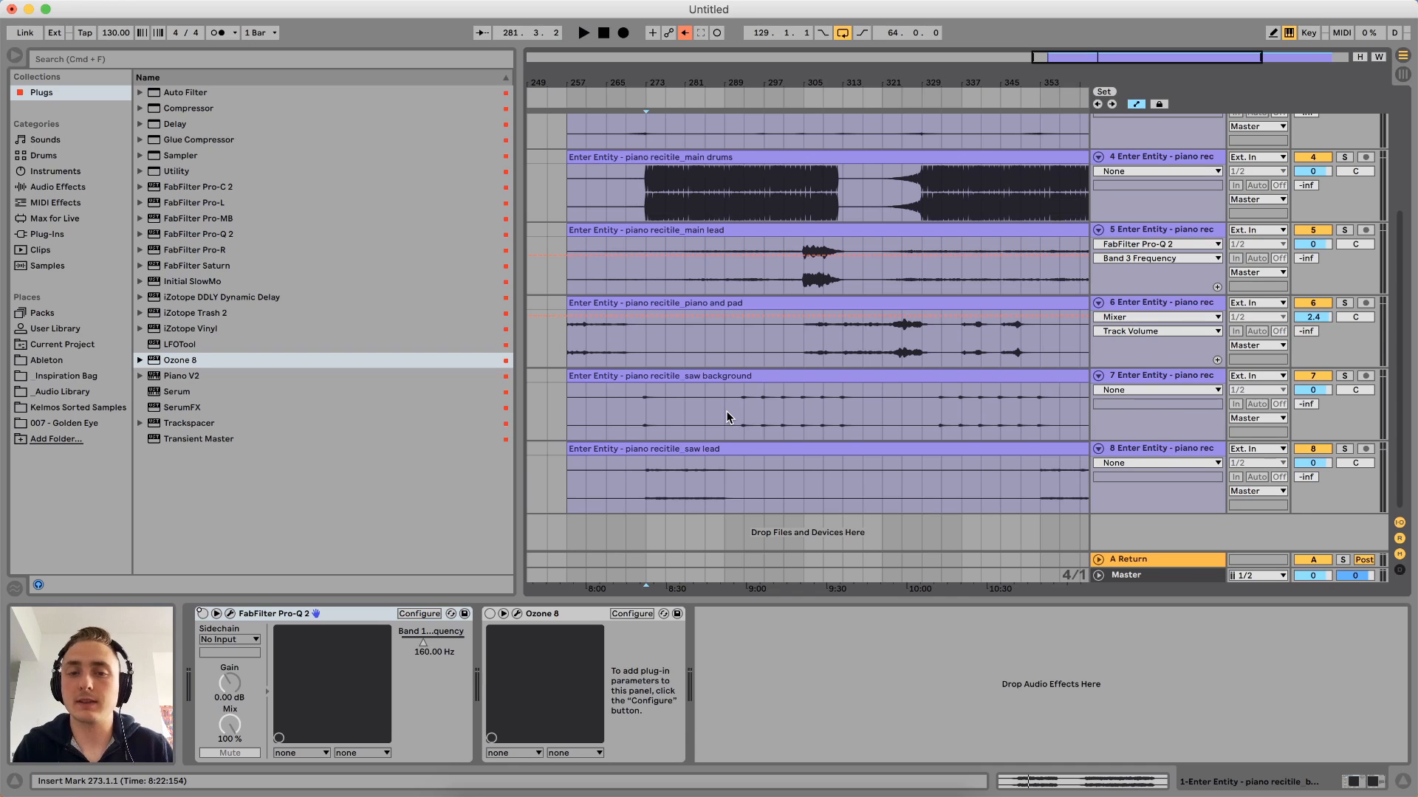
pyautogui.scroll(5, 727, 417)
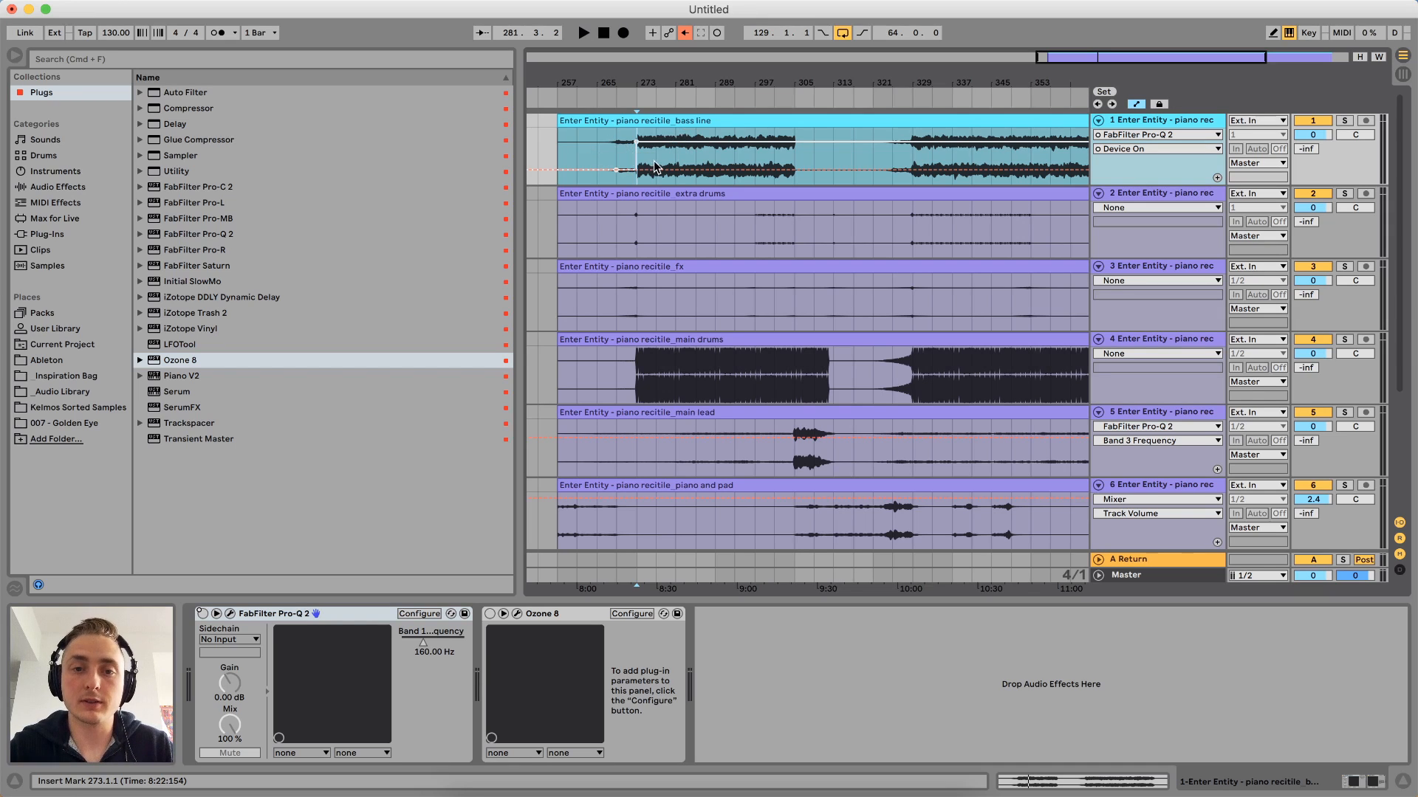
pyautogui.click(622, 155)
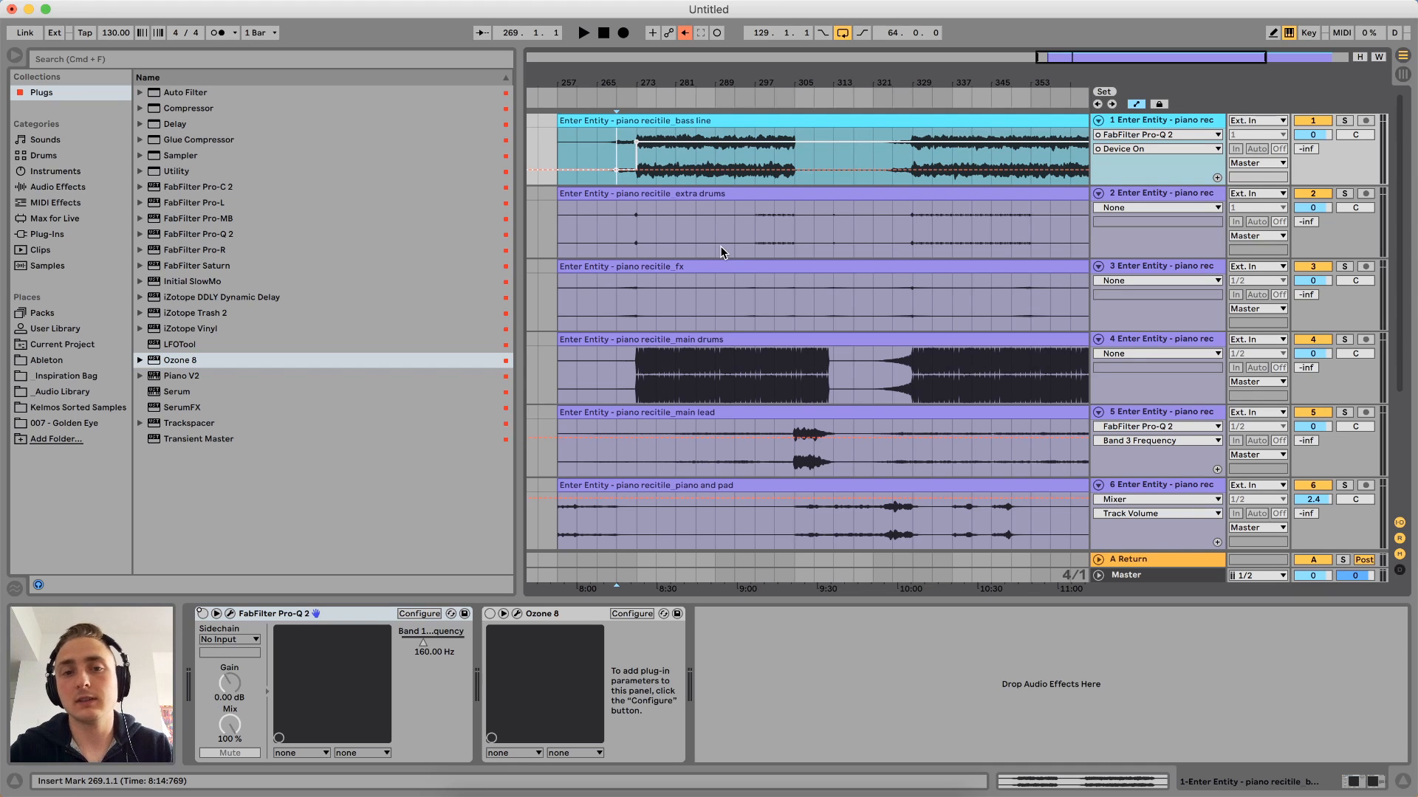
pyautogui.click(1345, 121)
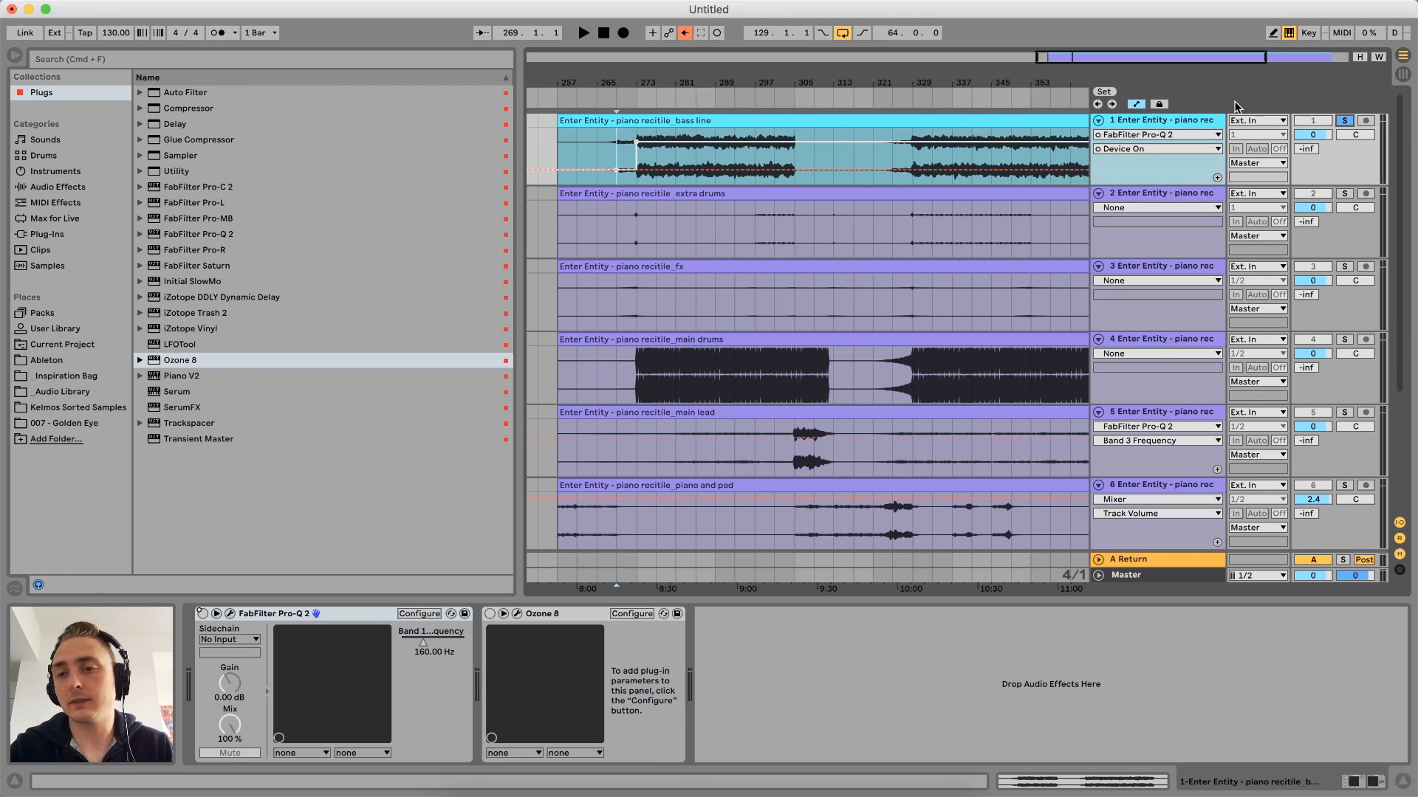
pyautogui.click(1345, 121)
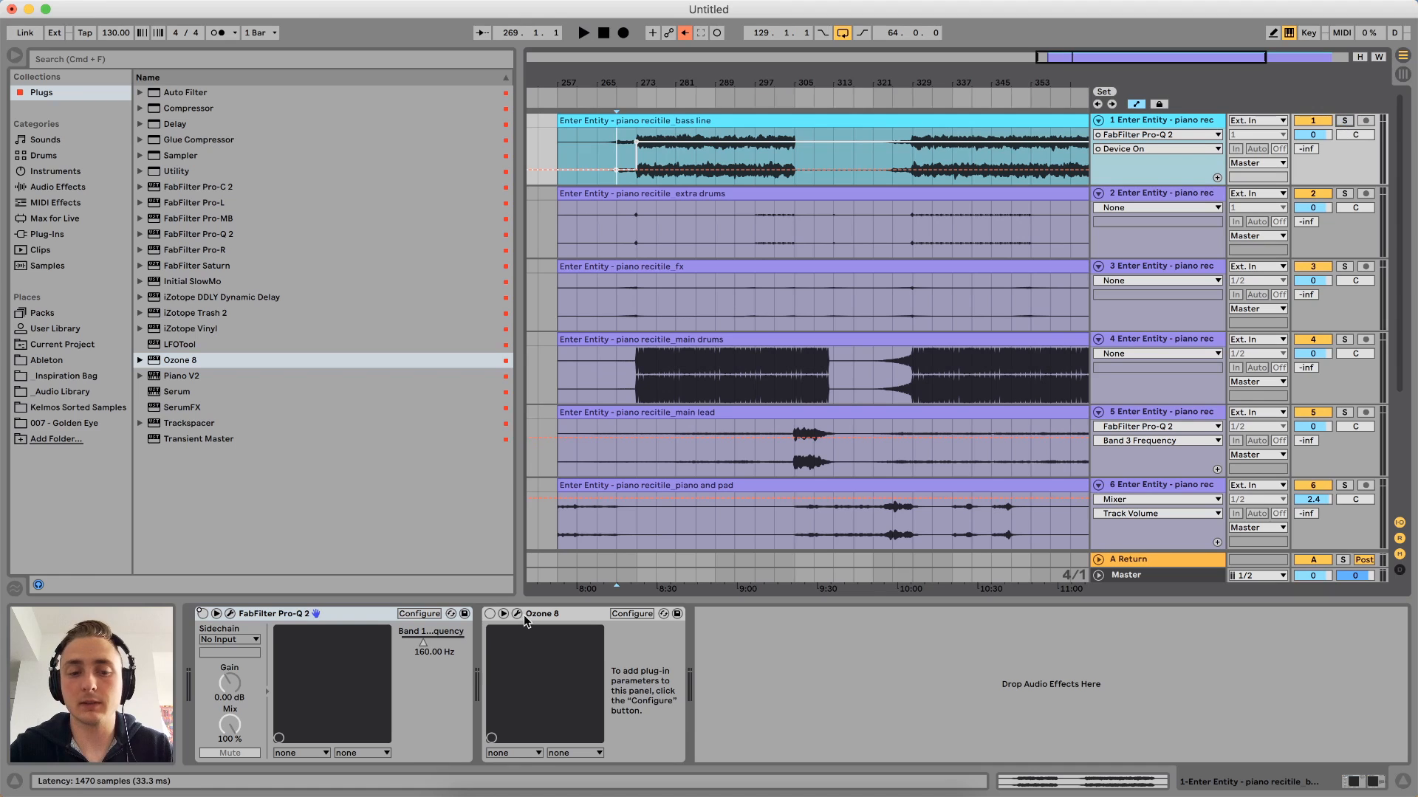
# Enable Ozone 8 on the bass line track and reset the Imager's Band 1 and Band 2 widths to 0.0
pyautogui.click(490, 614)
pyautogui.click(517, 614)
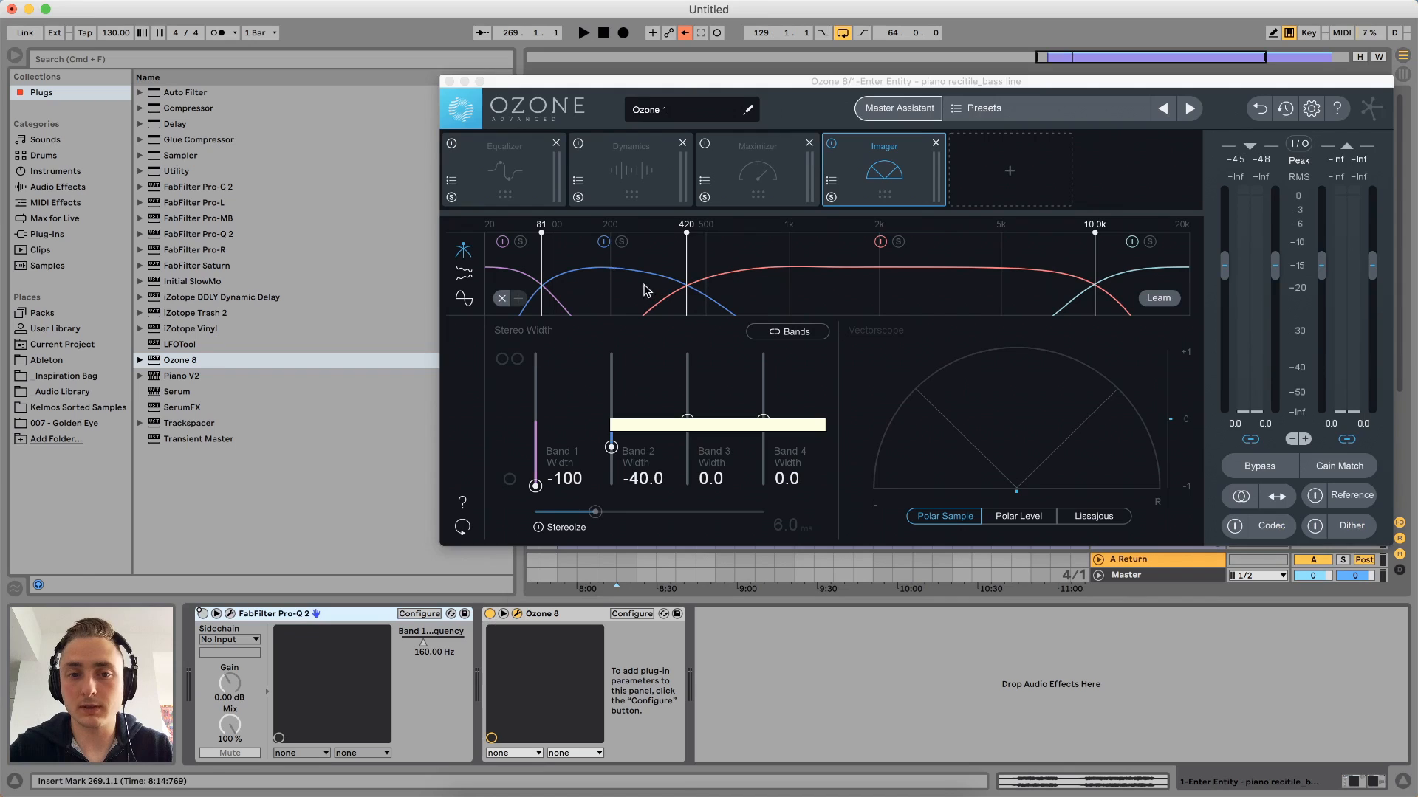
pyautogui.doubleClick(535, 486)
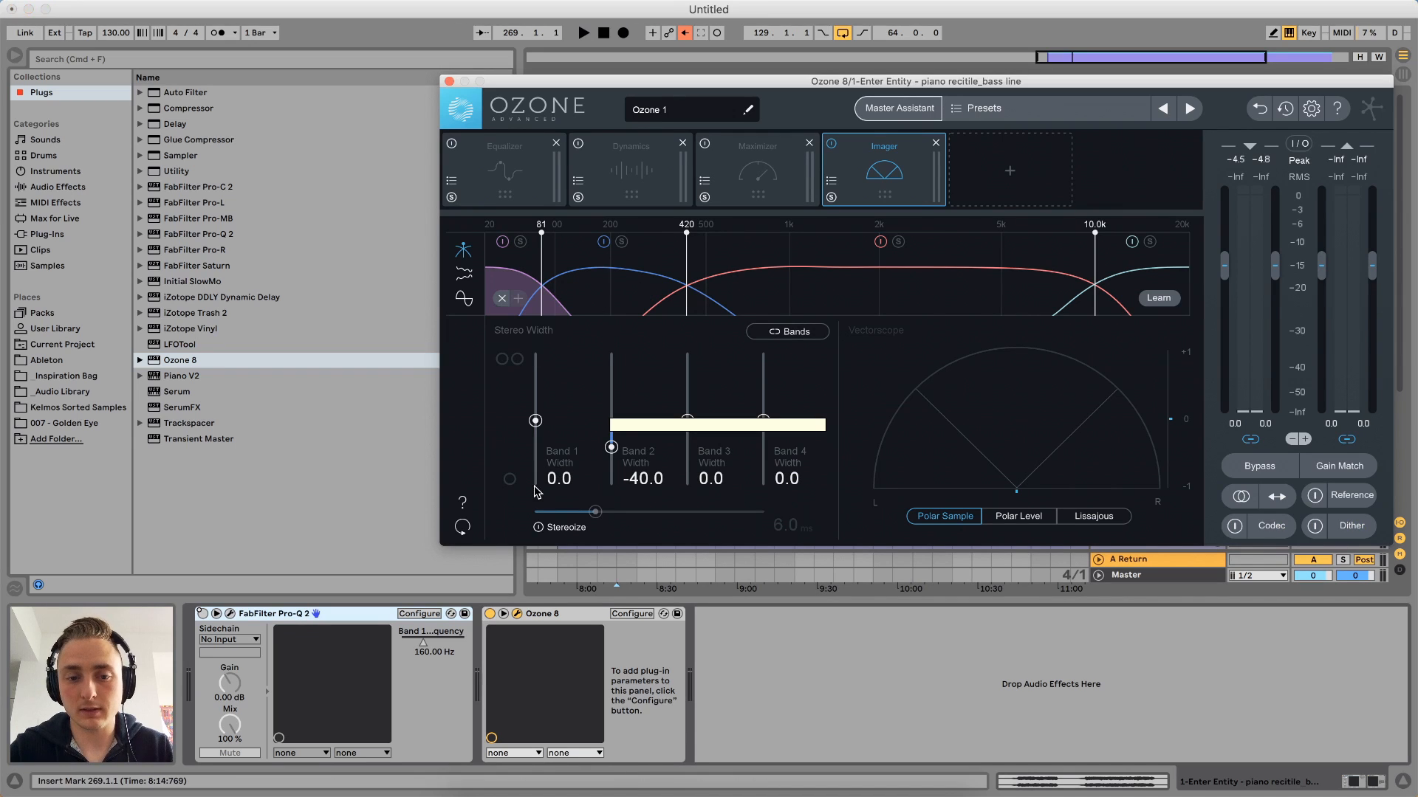
pyautogui.doubleClick(613, 451)
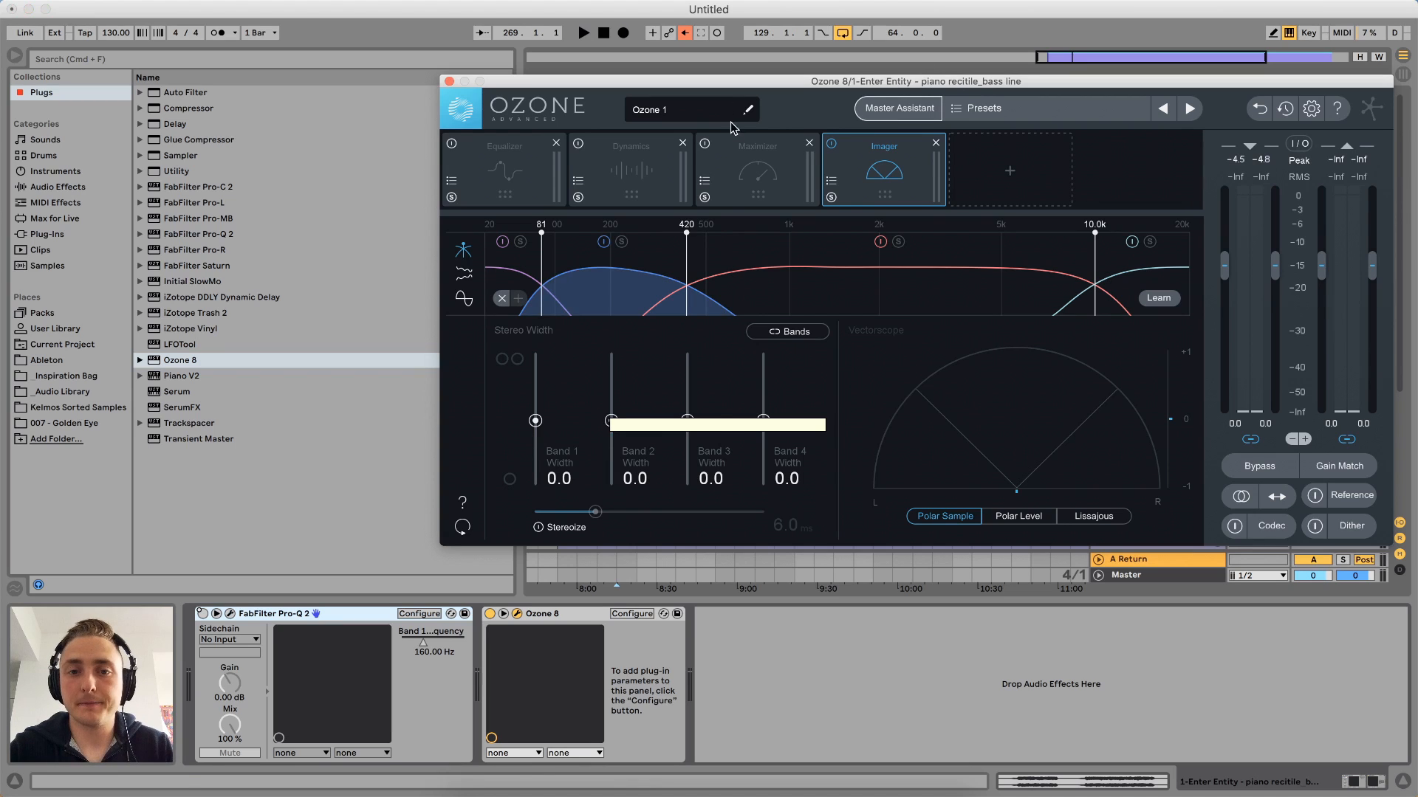
# Remove the Maximizer, Dynamics and Equalizer modules from Ozone 8, keeping only the Imager
pyautogui.click(752, 172)
pyautogui.click(810, 144)
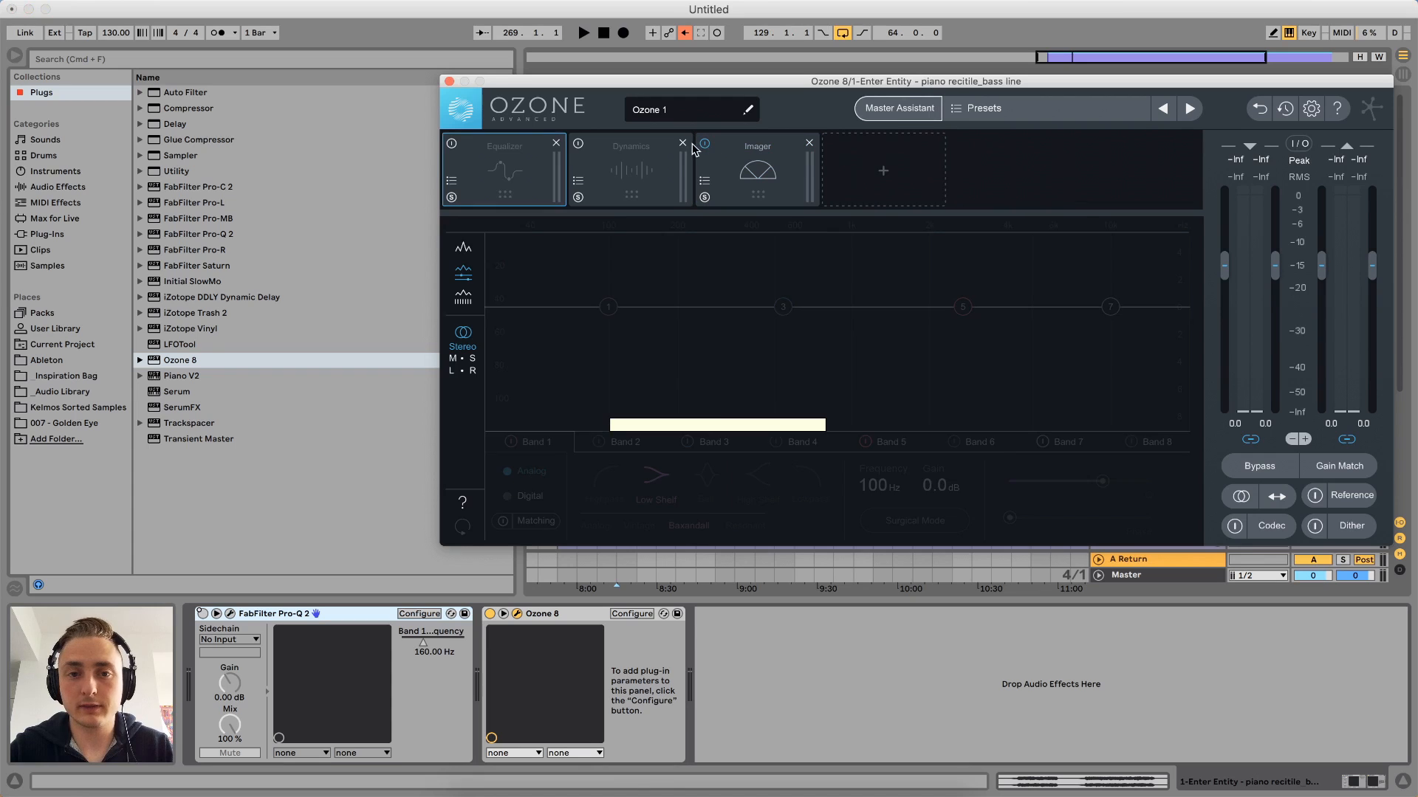
pyautogui.click(678, 147)
pyautogui.click(556, 146)
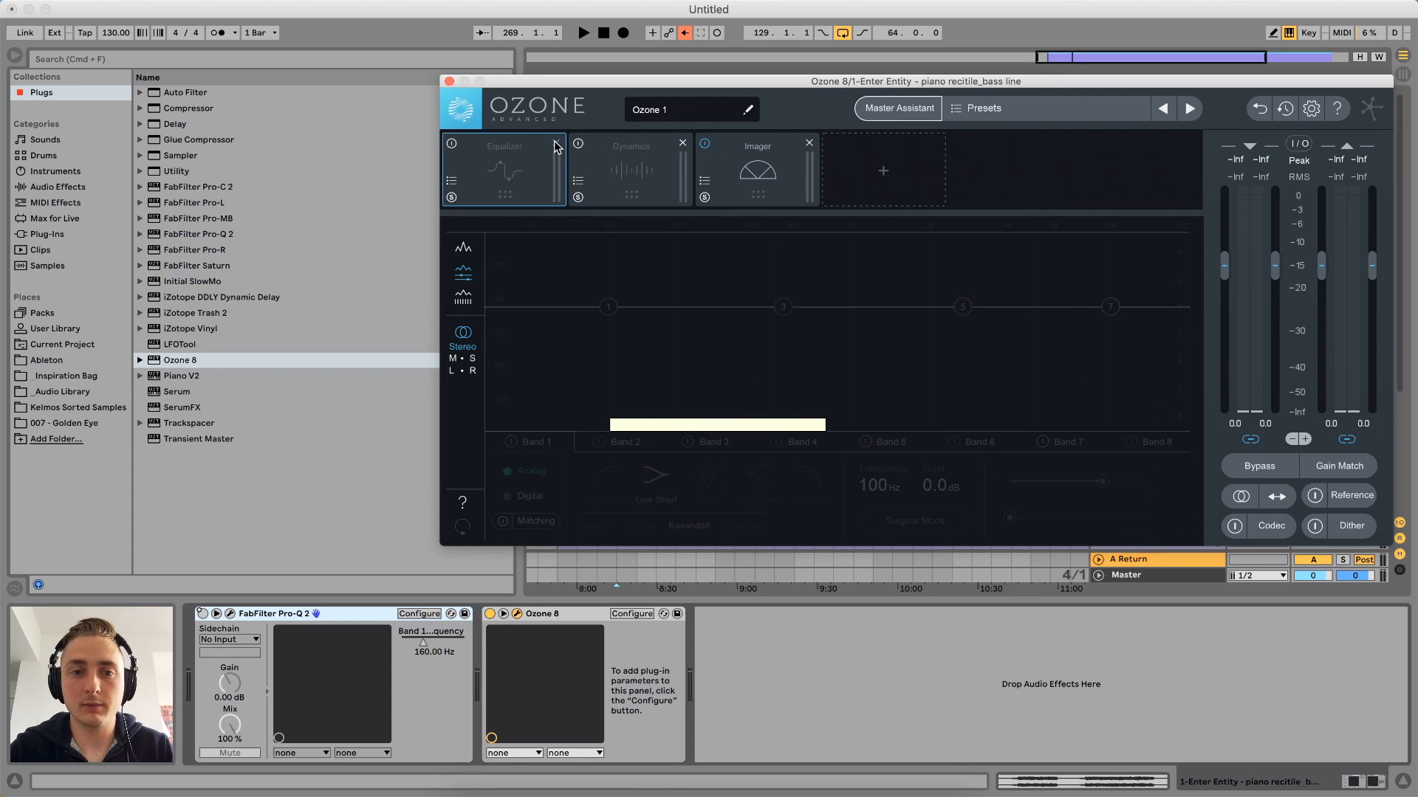
pyautogui.click(555, 142)
pyautogui.click(556, 143)
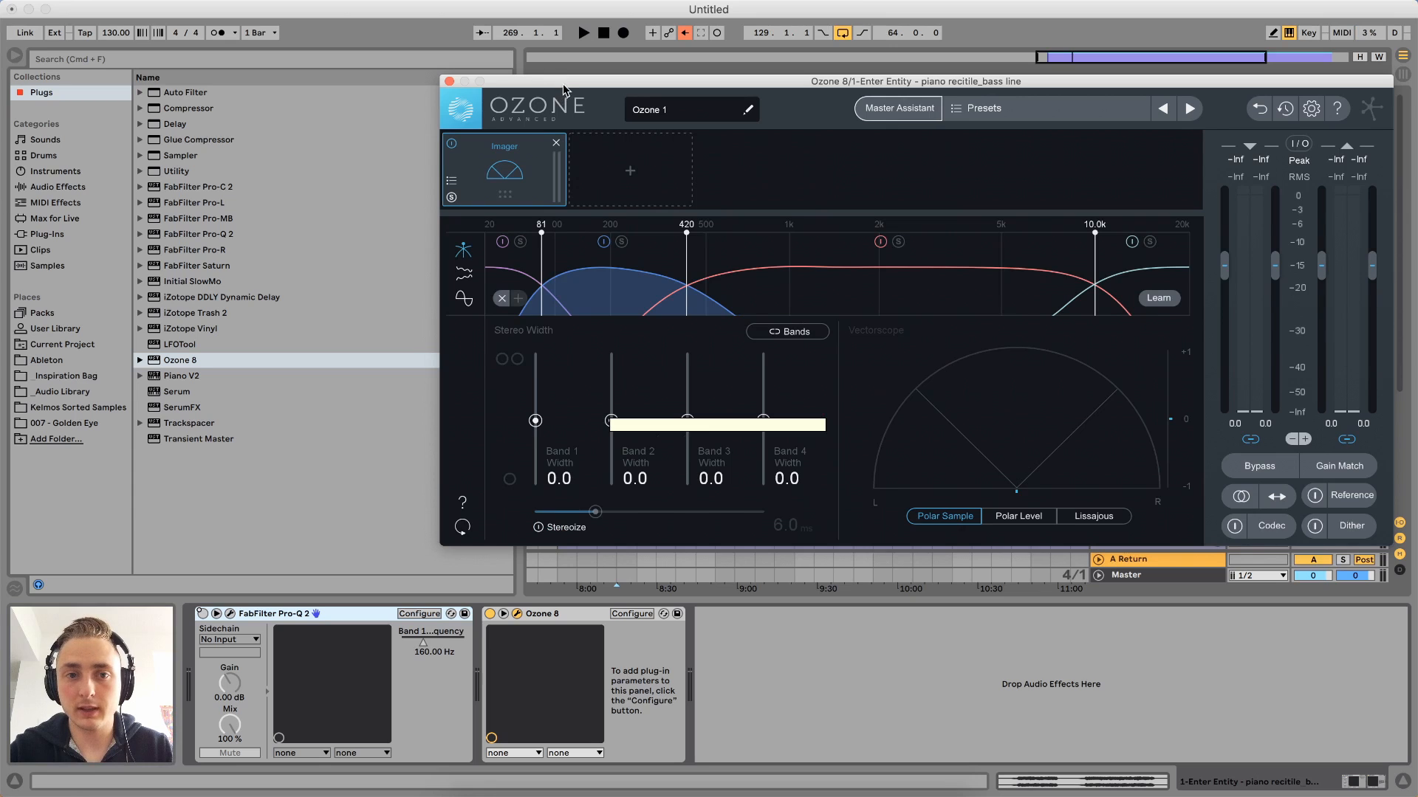
# Solo the bass line track and play it from bar 273 to examine its stereo image in the Imager's vectorscope
pyautogui.moveTo(562, 82); pyautogui.dragTo(521, 340)
pyautogui.click(626, 162)
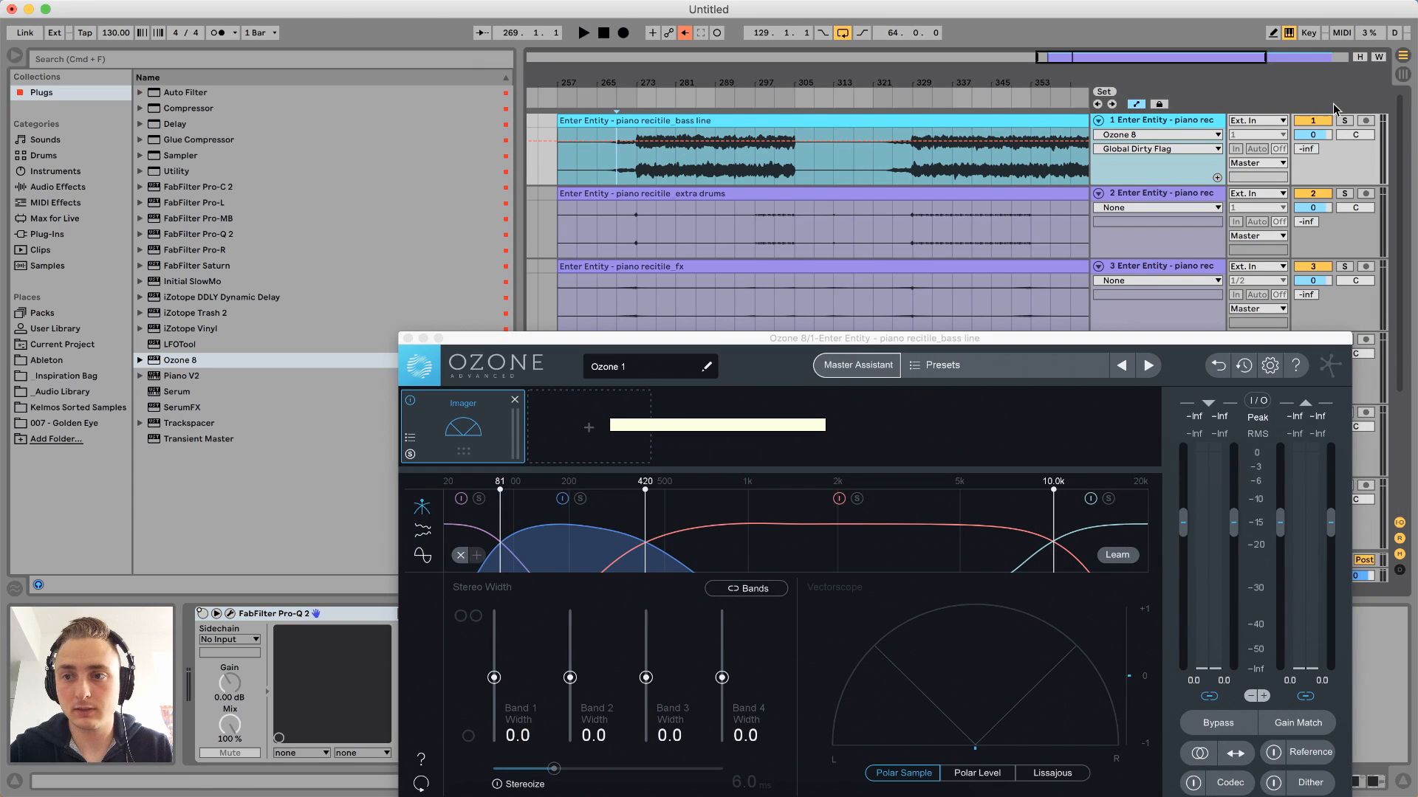
pyautogui.press('space')
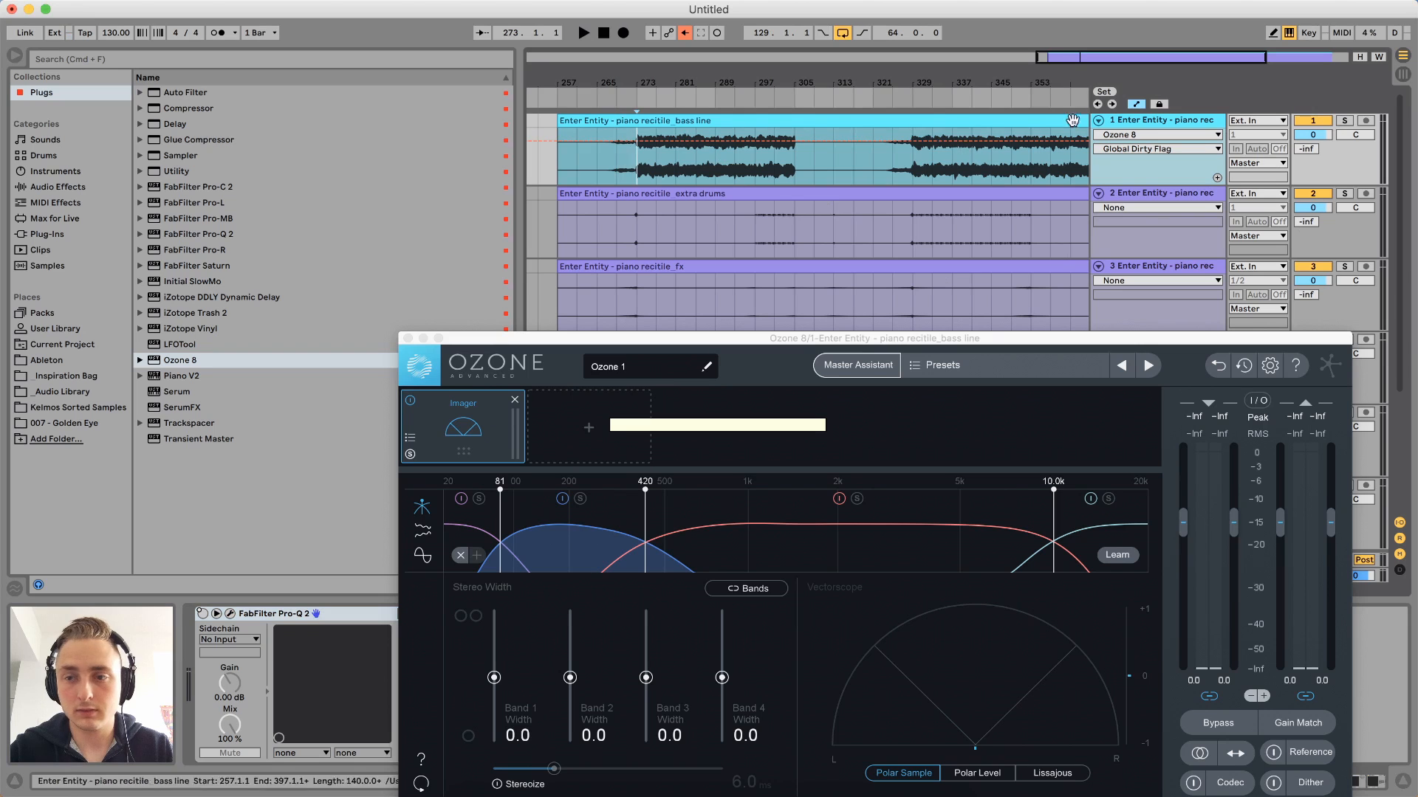
pyautogui.click(1344, 121)
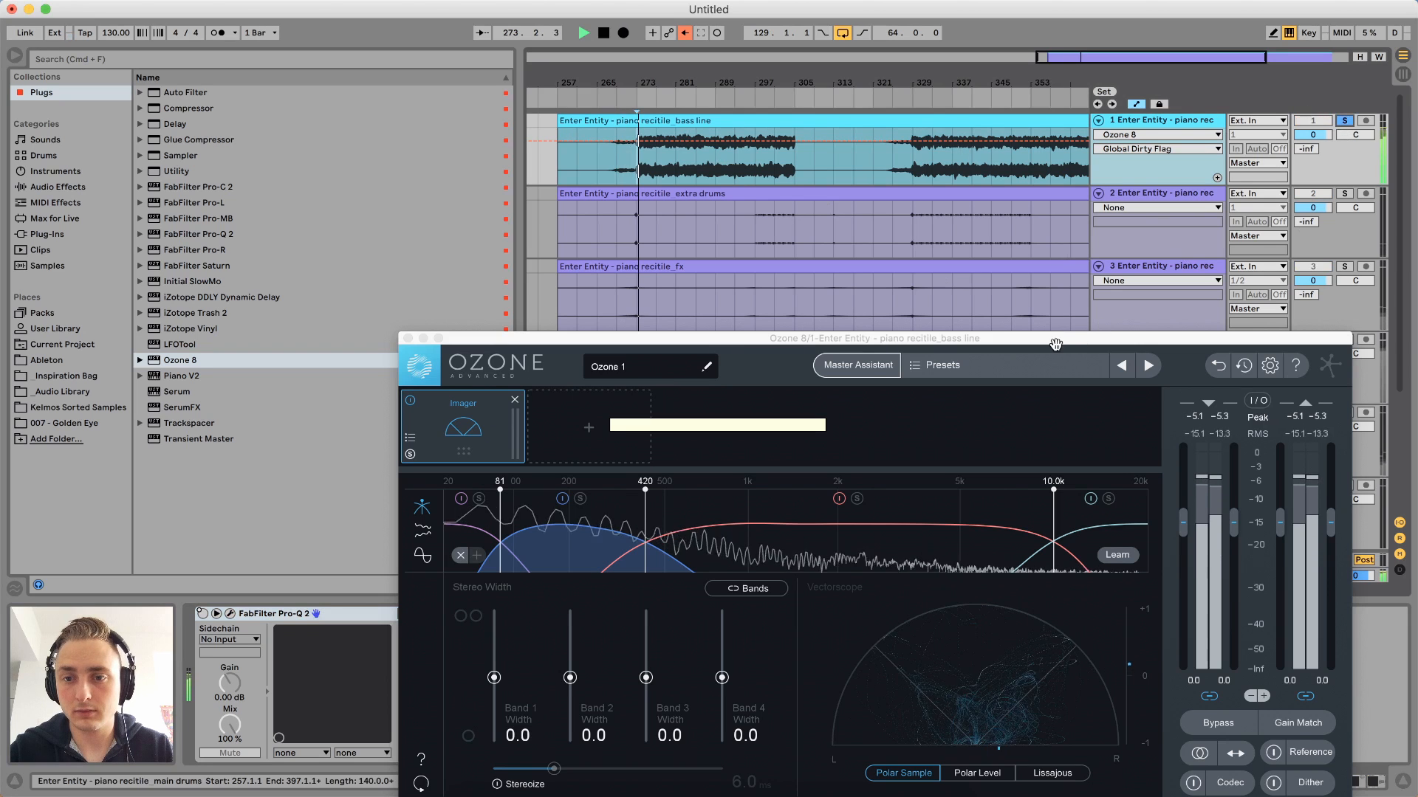
pyautogui.moveTo(1054, 340); pyautogui.dragTo(992, 102)
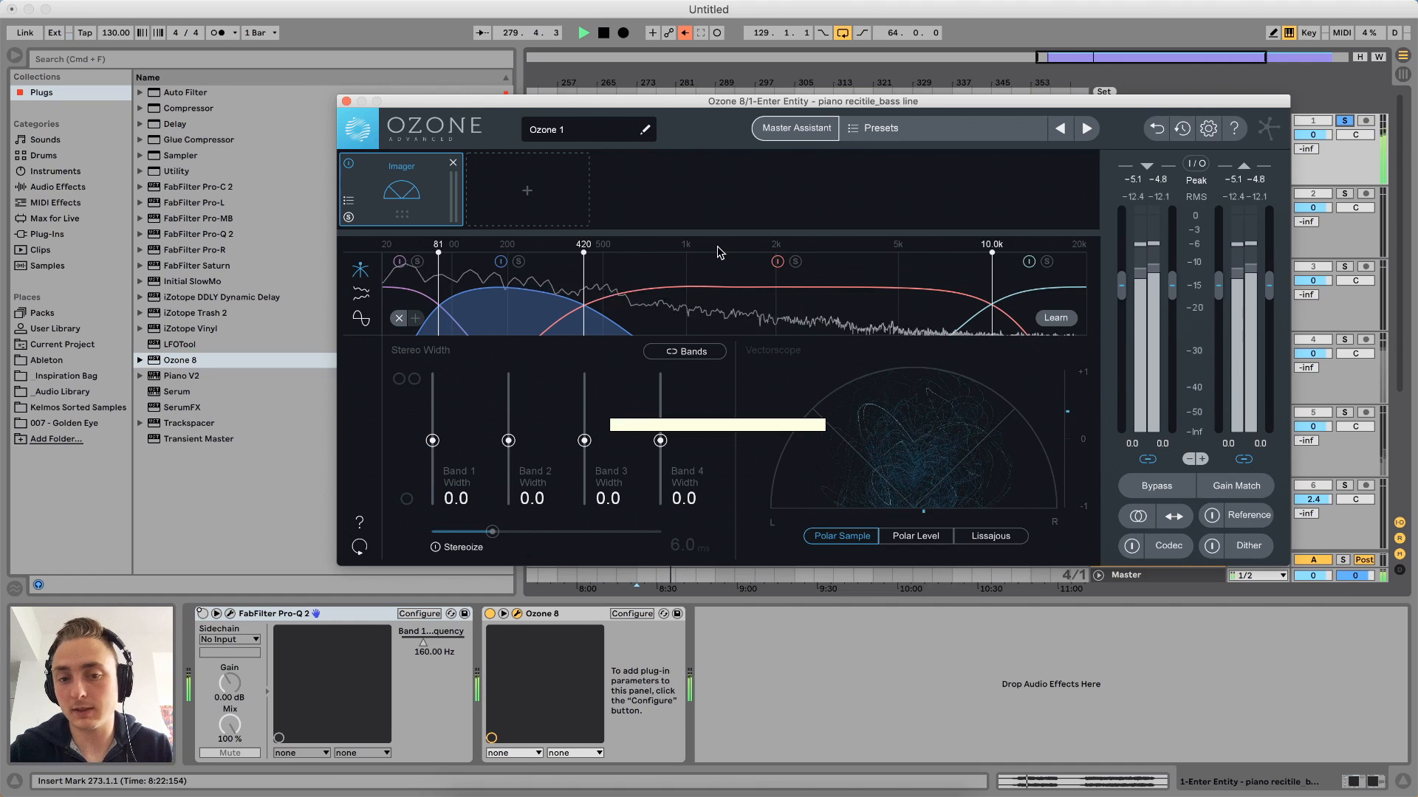
pyautogui.press('space')
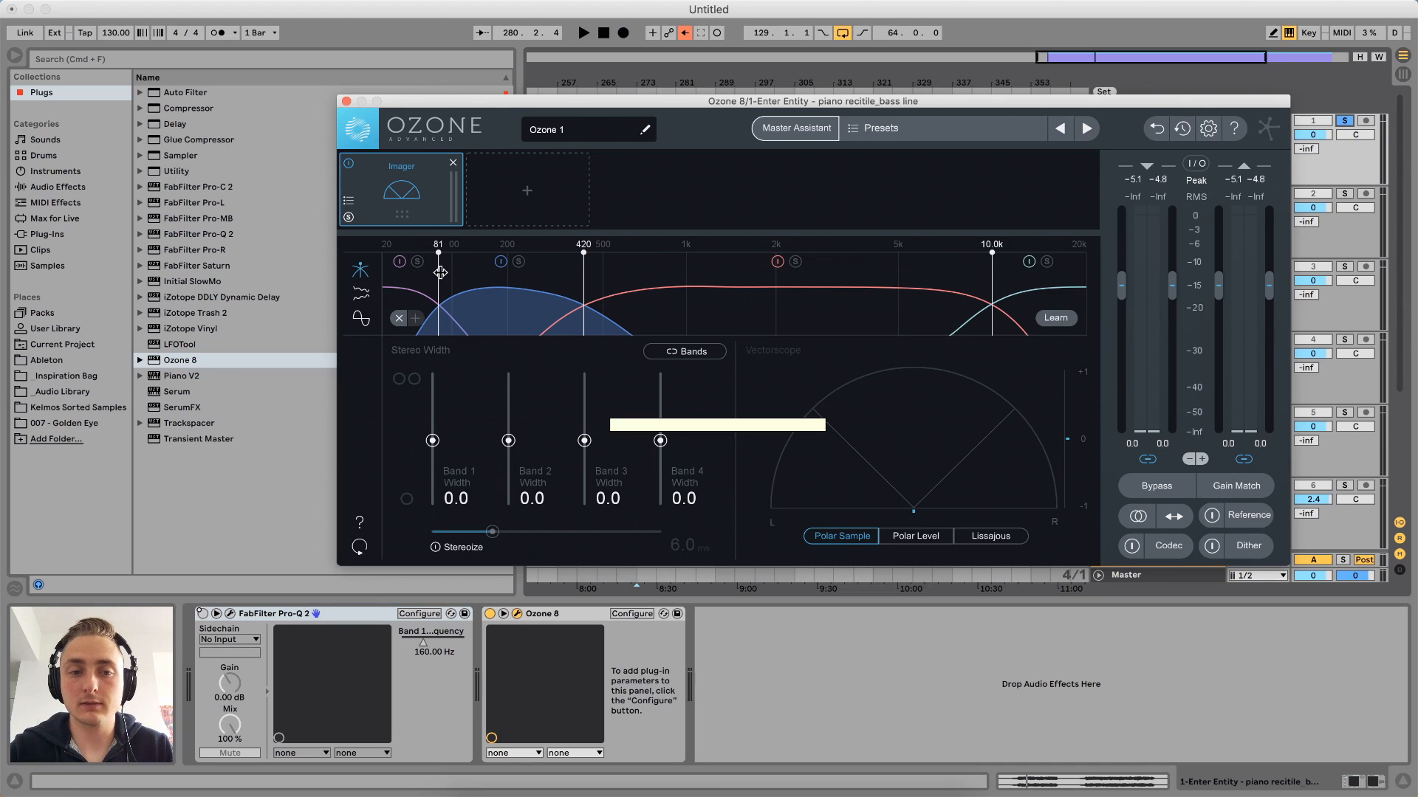
# Set the Imager's first two crossovers to 200 Hz and 1.12 kHz and solo Band 1
pyautogui.moveTo(583, 284); pyautogui.dragTo(702, 282)
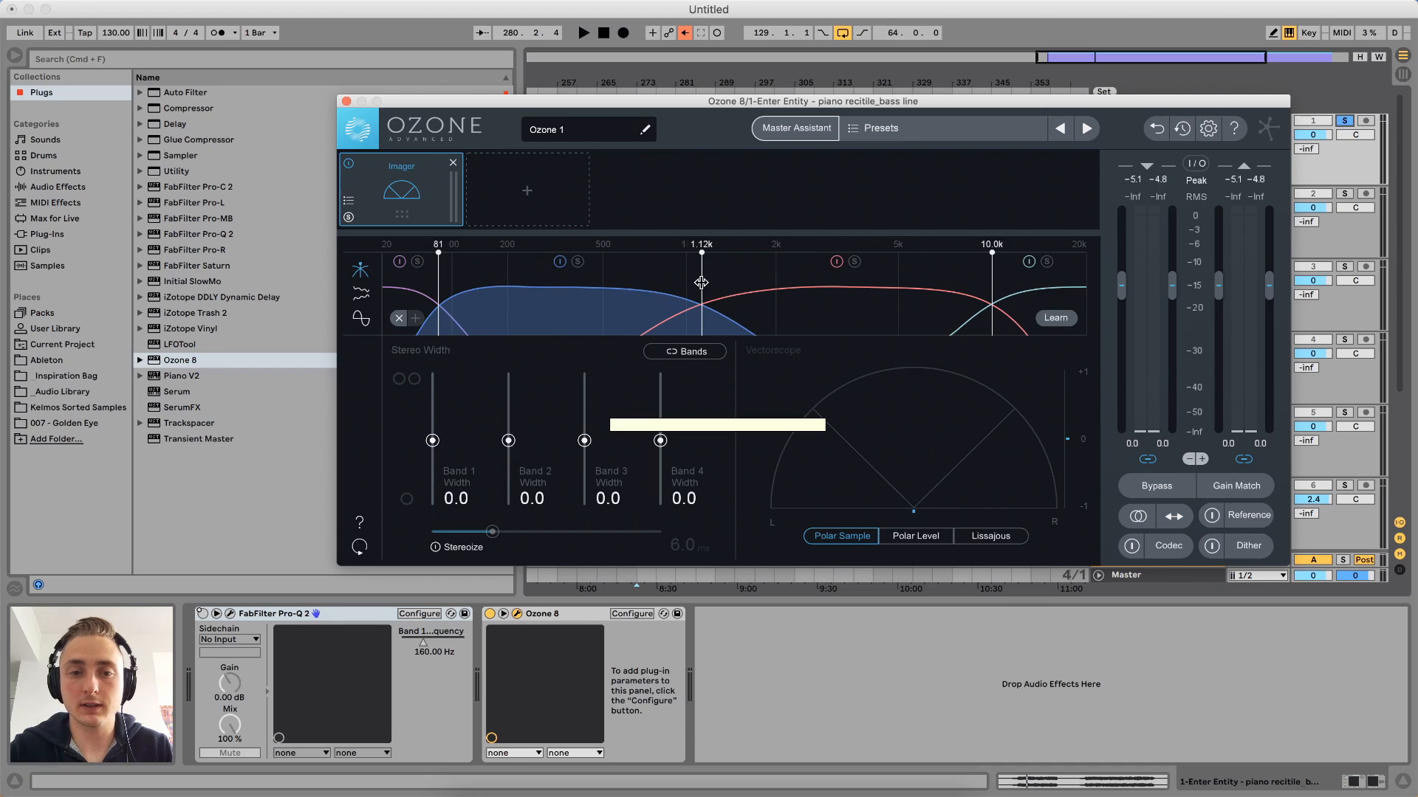
pyautogui.moveTo(439, 274); pyautogui.dragTo(507, 273)
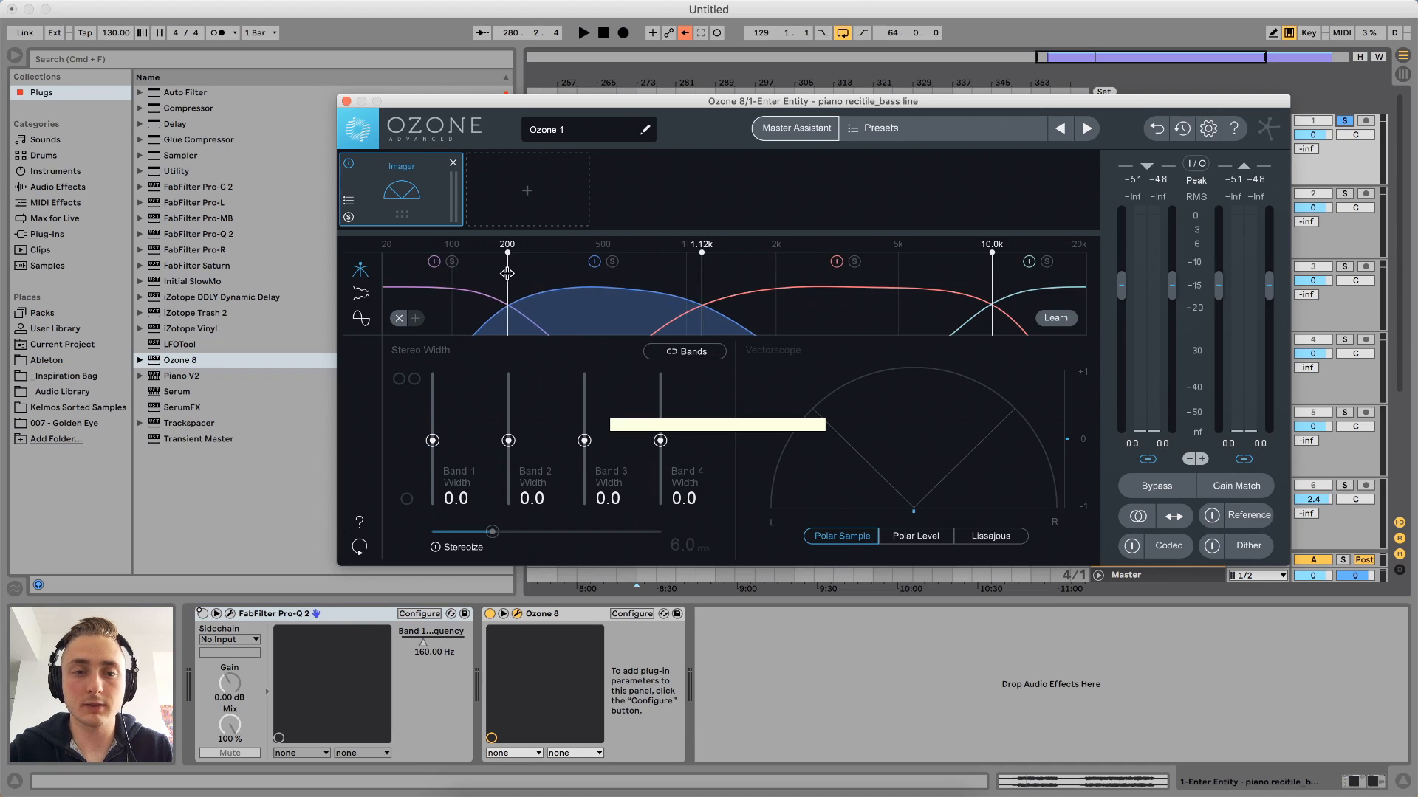
pyautogui.click(451, 263)
# Listen to the soloed low band and lower the first crossover to 74 Hz during playback
pyautogui.press('space')
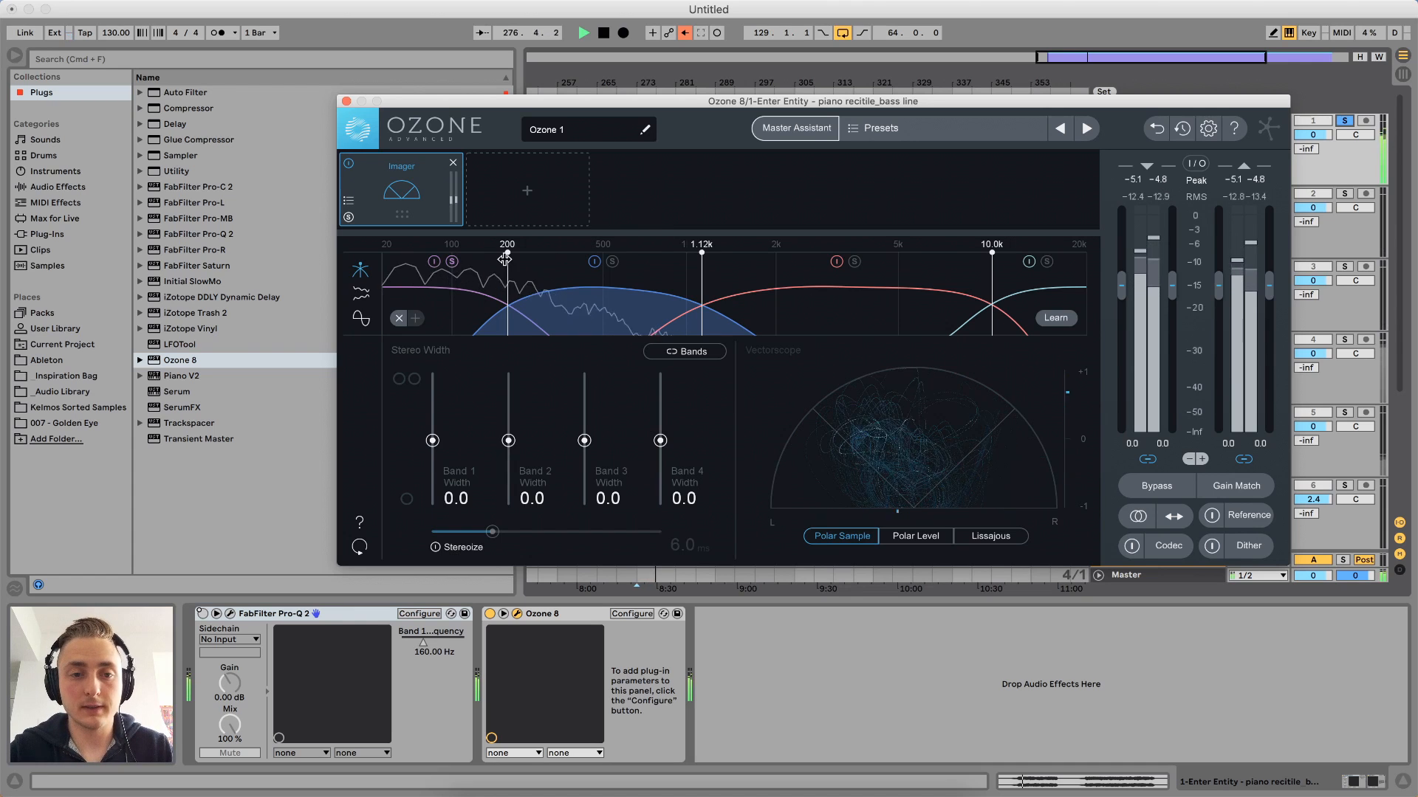
pyautogui.moveTo(507, 293); pyautogui.dragTo(431, 290)
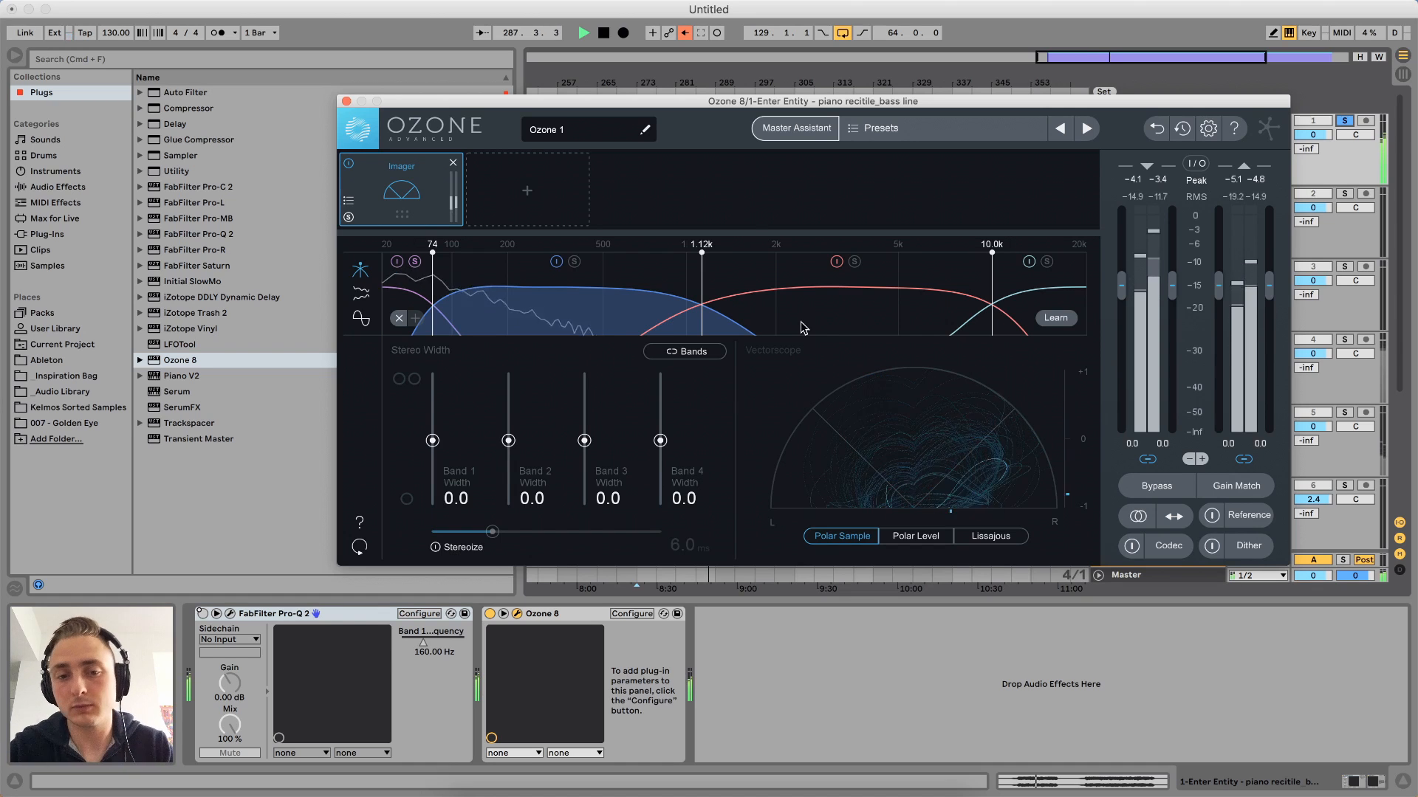
pyautogui.press('space')
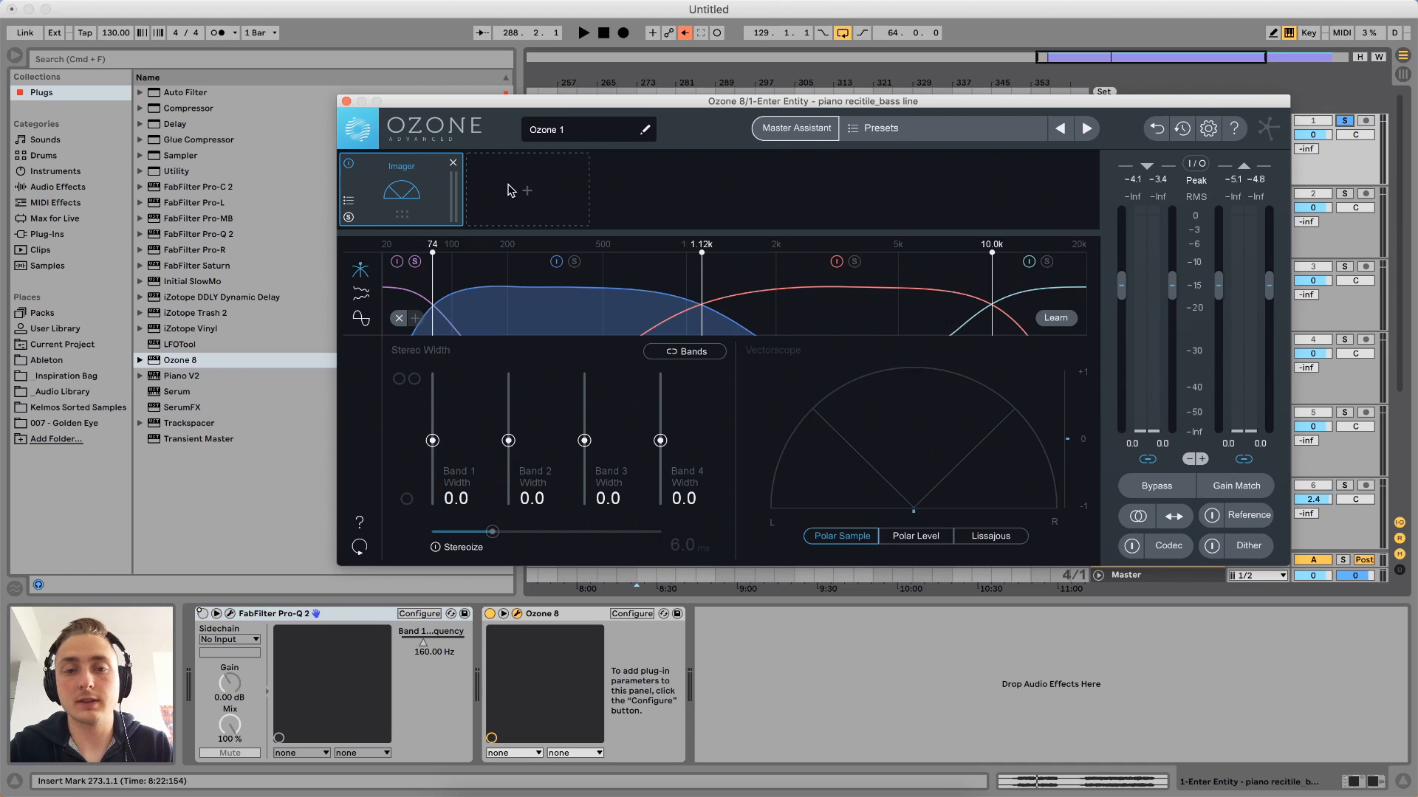
# Replace FabFilter Pro-Q 2 on the bass line track with a fresh instance ahead of Ozone 8, and bypass Ozone 8
pyautogui.click(347, 102)
pyautogui.click(261, 613)
pyautogui.press('Delete')
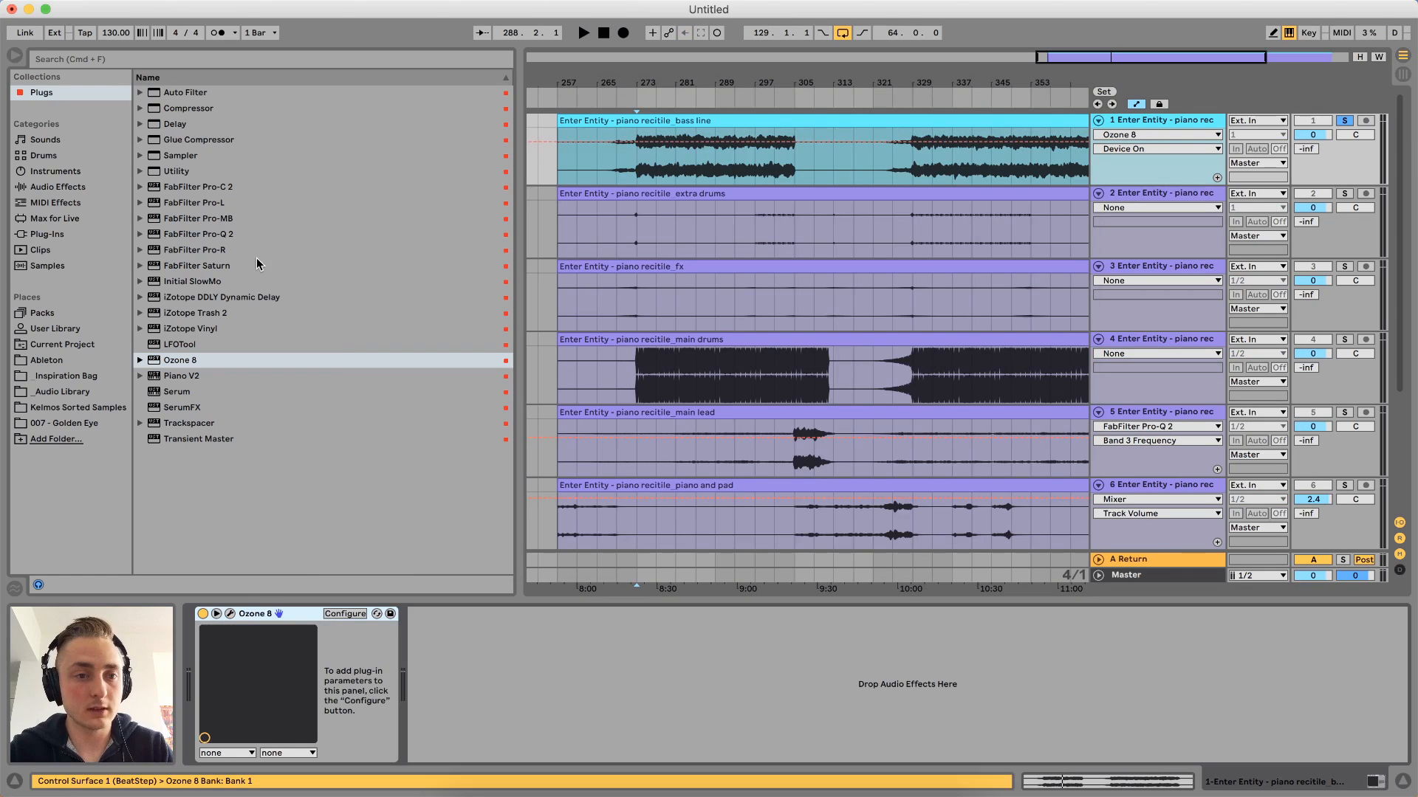
pyautogui.moveTo(221, 238); pyautogui.dragTo(209, 661)
pyautogui.click(413, 614)
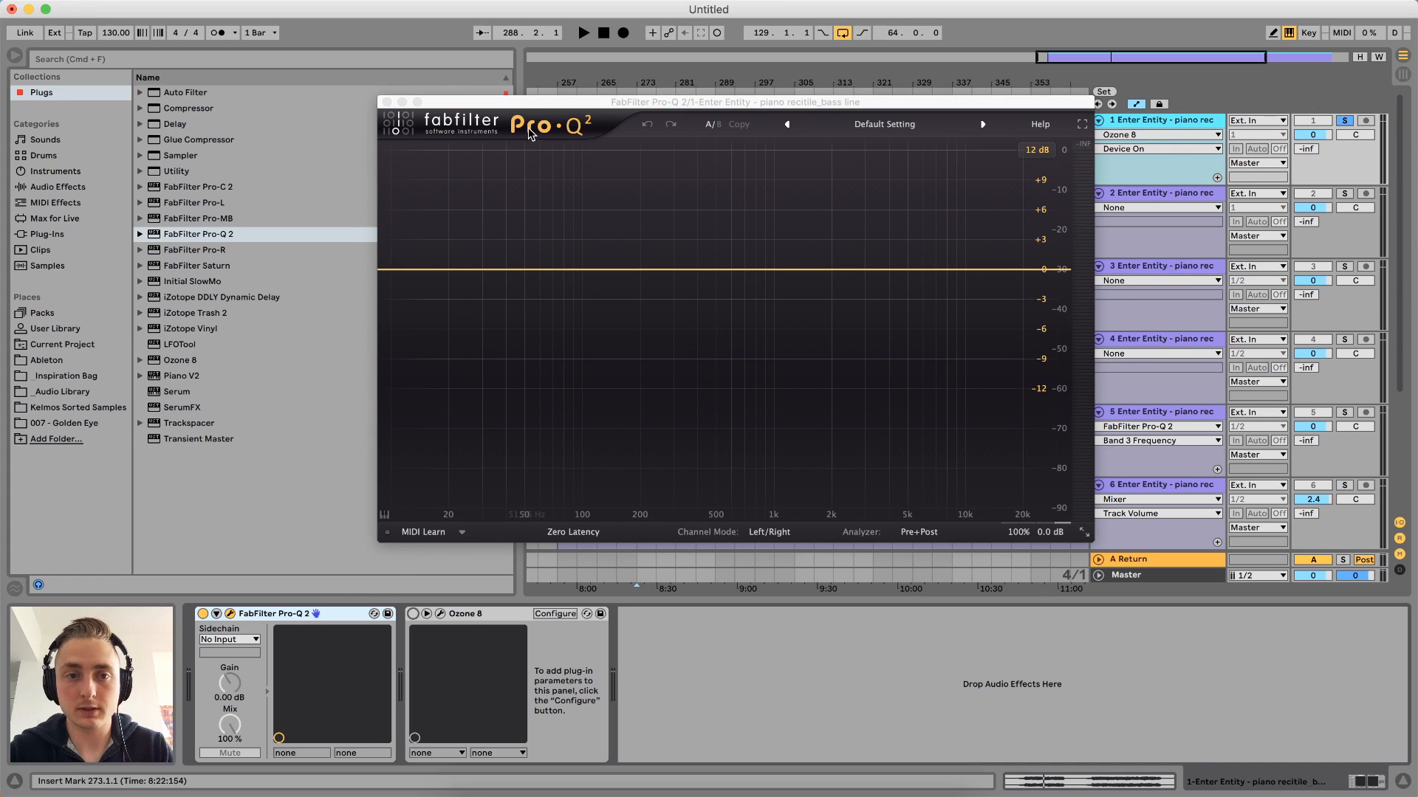
# Play the soloed bass line from bar 273 and examine its frequency spectrum in the Pro-Q 2 analyzer
pyautogui.moveTo(532, 103); pyautogui.dragTo(499, 121)
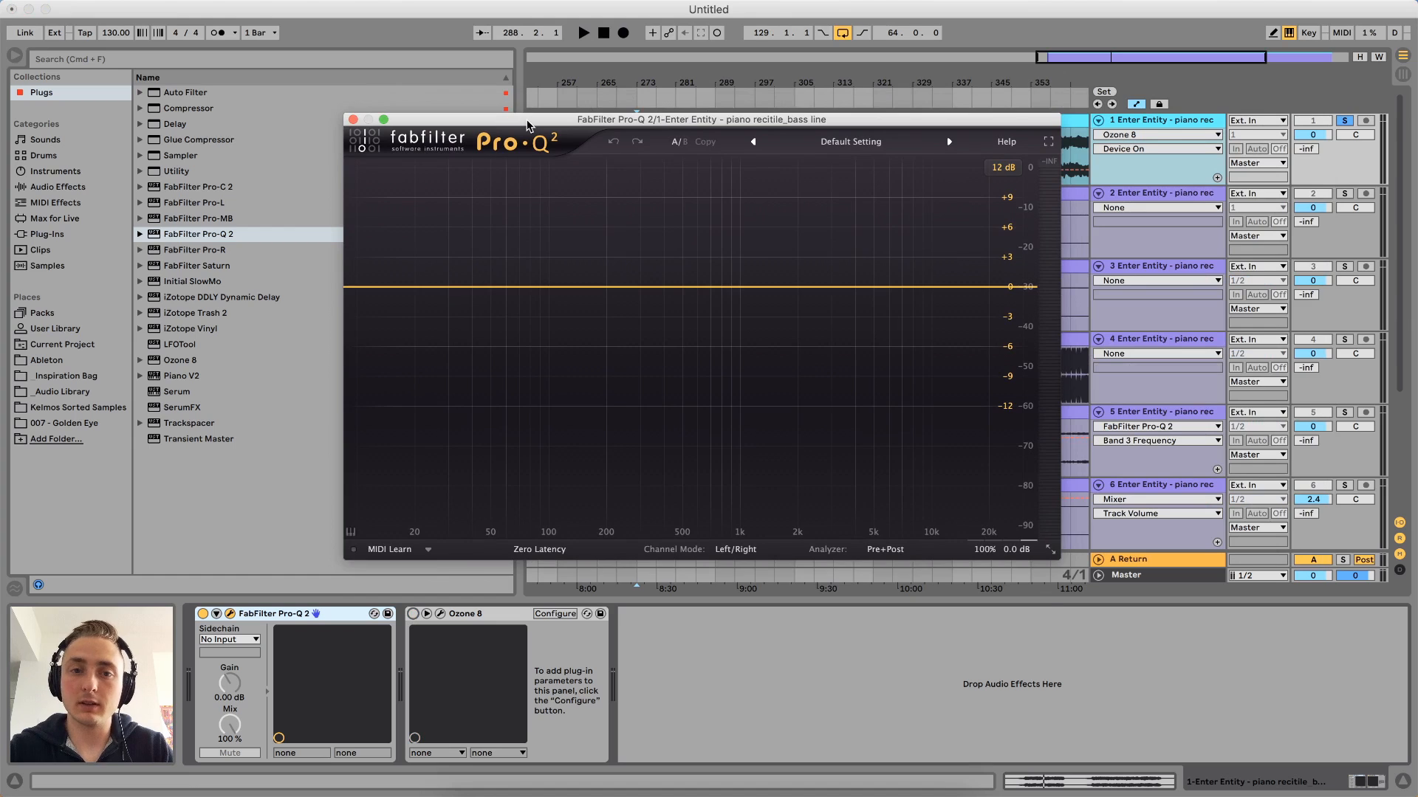
pyautogui.moveTo(527, 126); pyautogui.dragTo(519, 187)
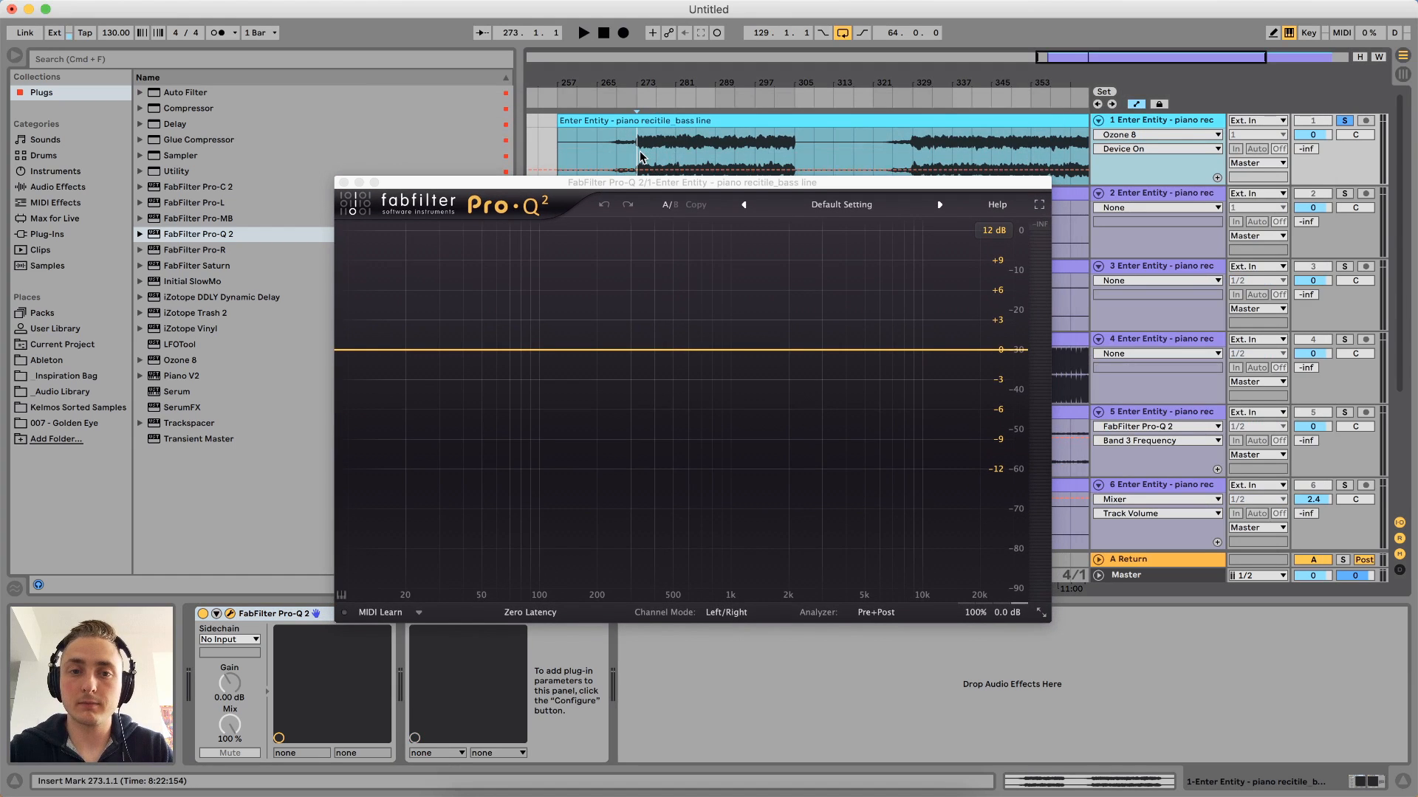
pyautogui.press('space')
pyautogui.moveTo(647, 183); pyautogui.dragTo(643, 122)
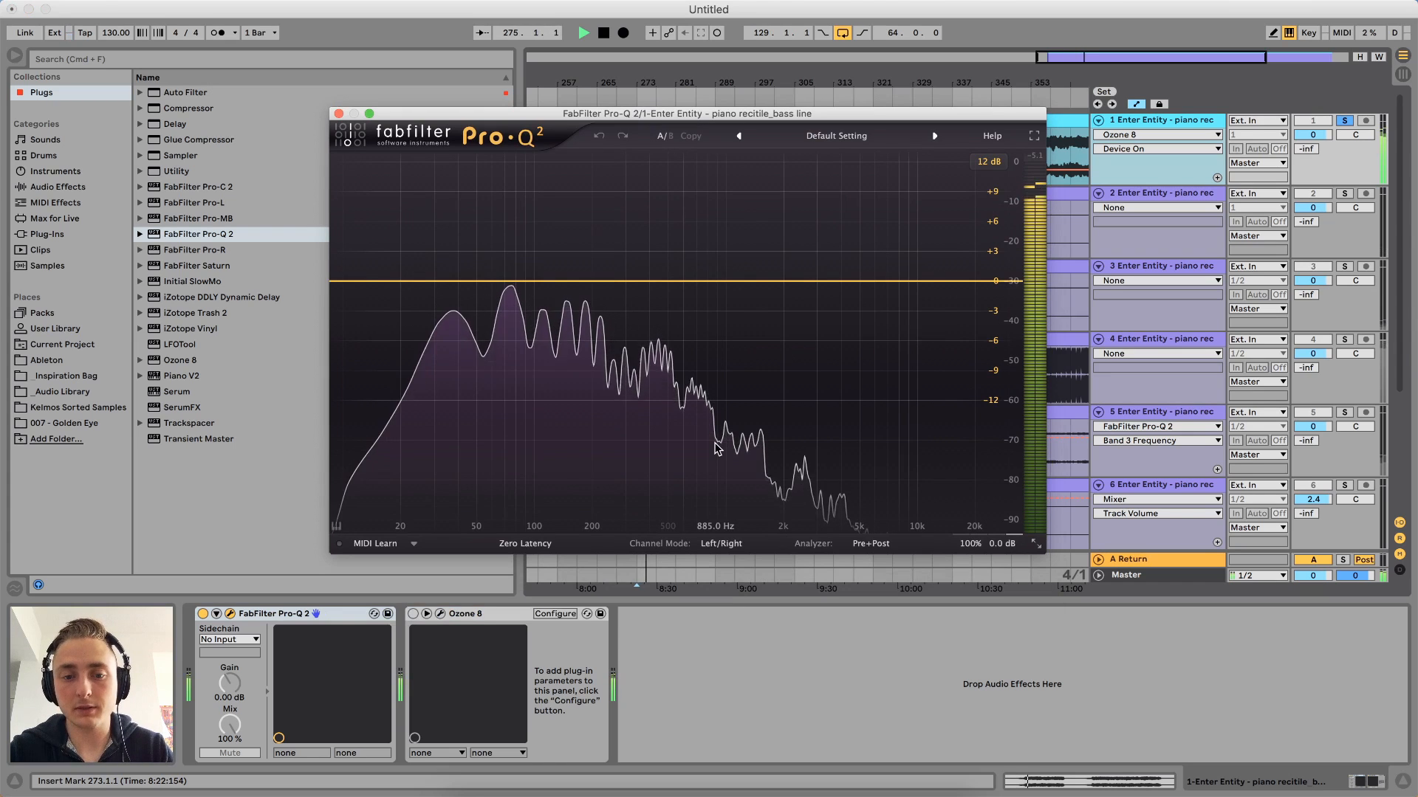
pyautogui.press('space')
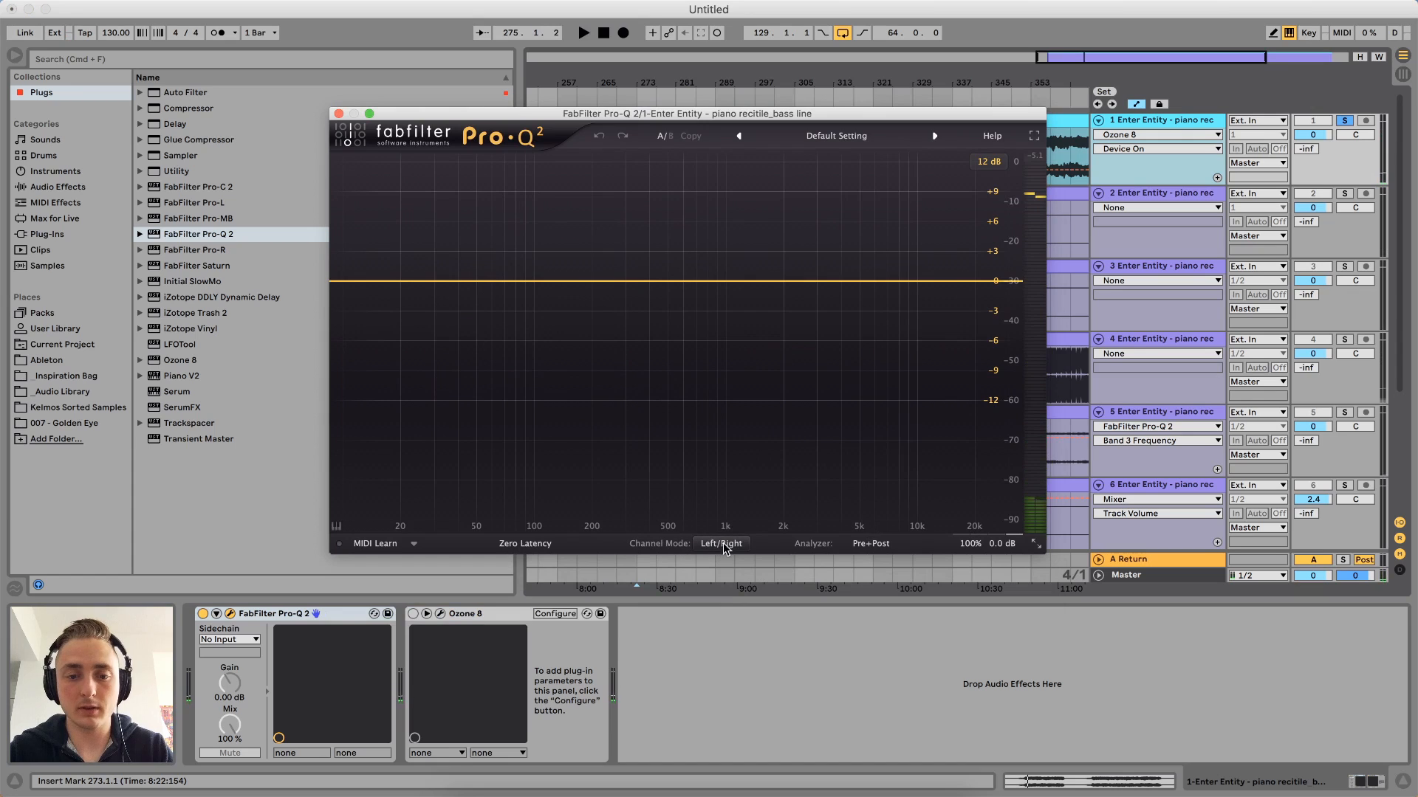
# Switch the Pro-Q 2 channel mode to Mid/Side and add a low cut band at about 437 Hz
pyautogui.click(722, 544)
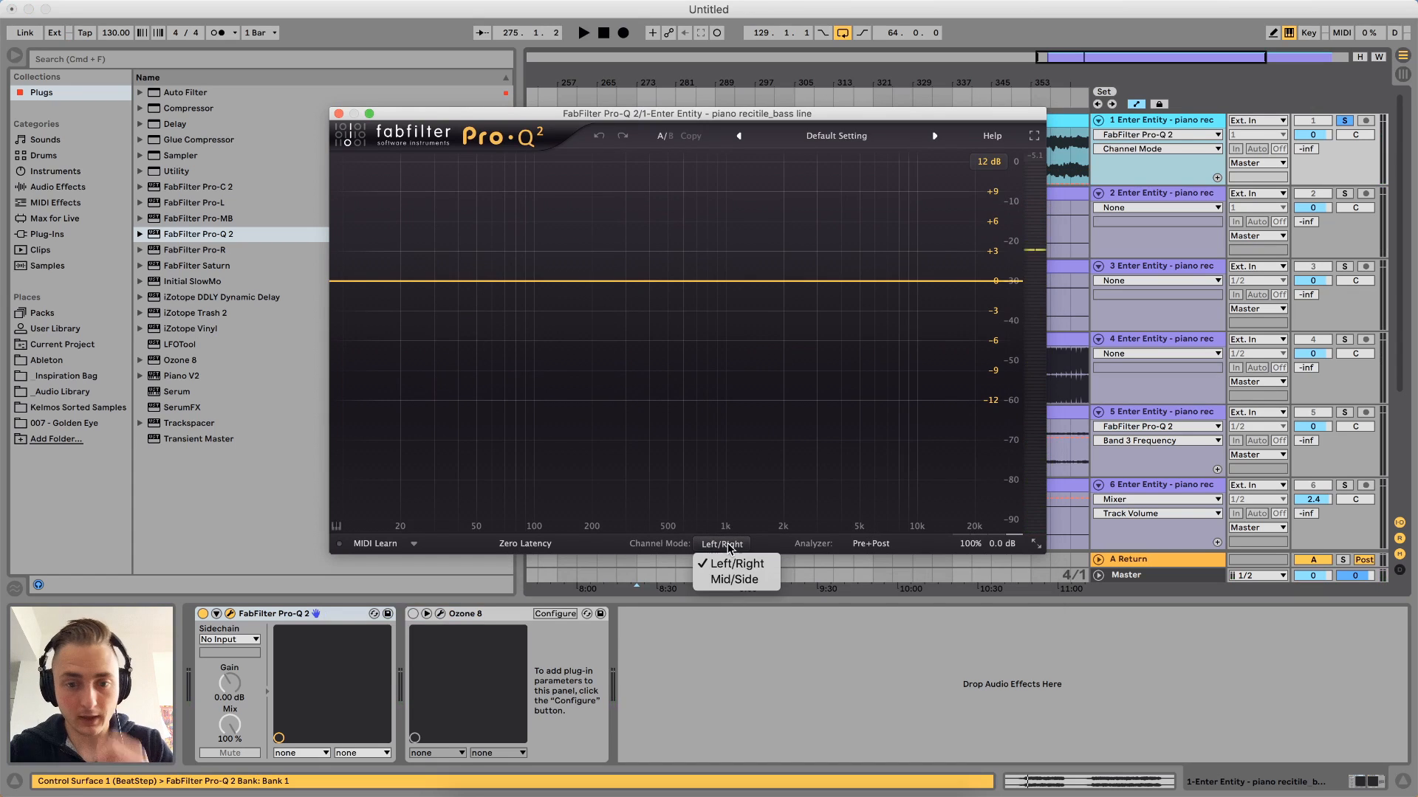
pyautogui.click(730, 580)
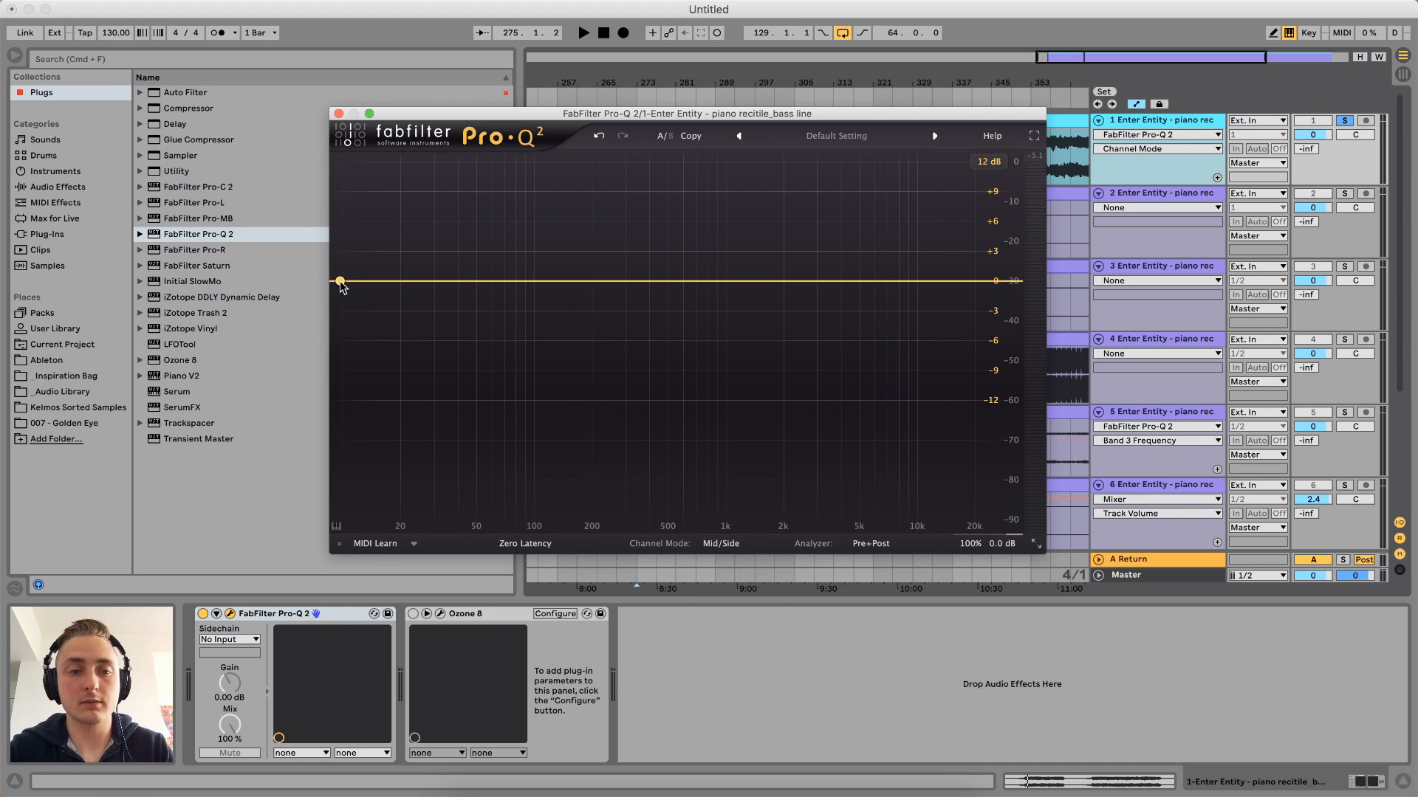
pyautogui.moveTo(339, 283); pyautogui.dragTo(379, 329)
pyautogui.rightClick(380, 329)
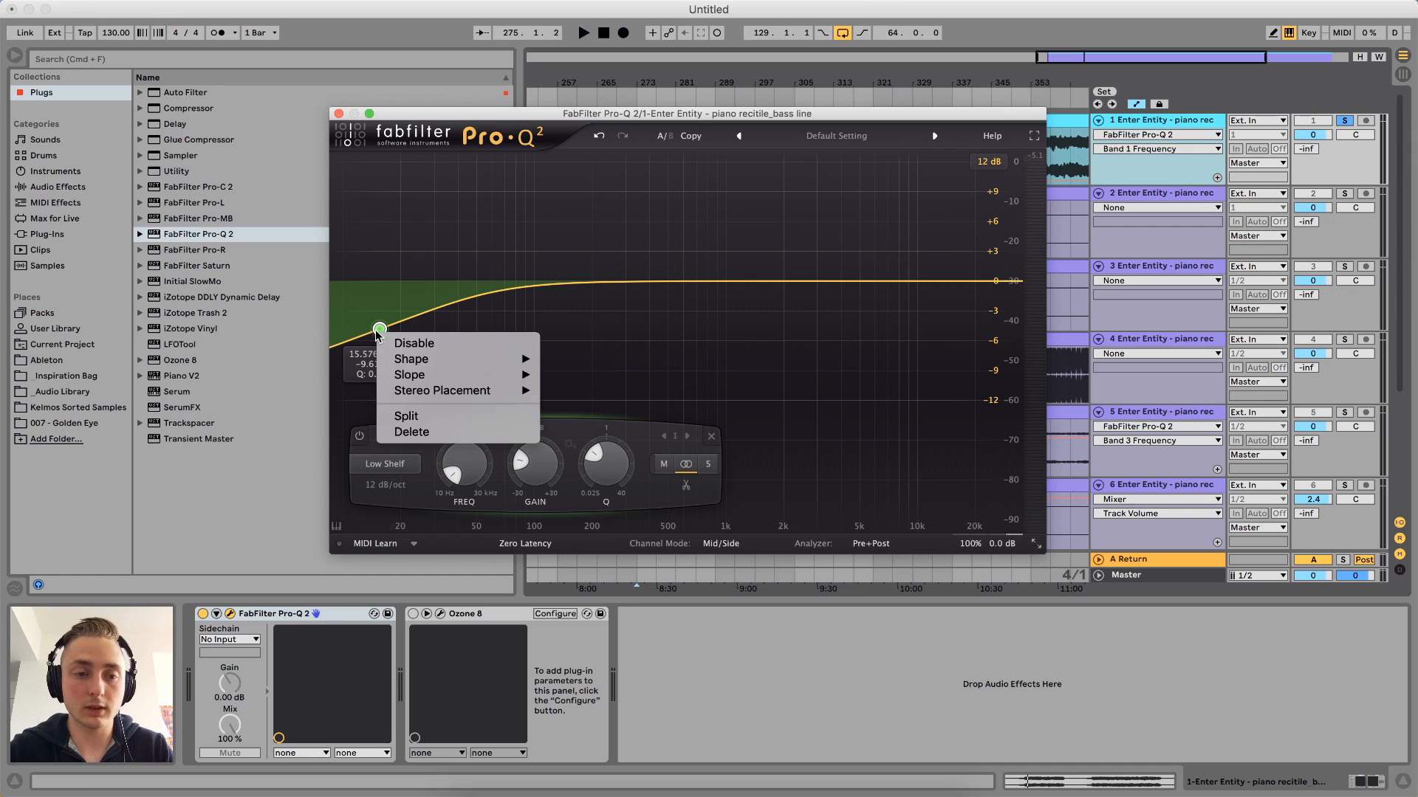
pyautogui.moveTo(436, 367)
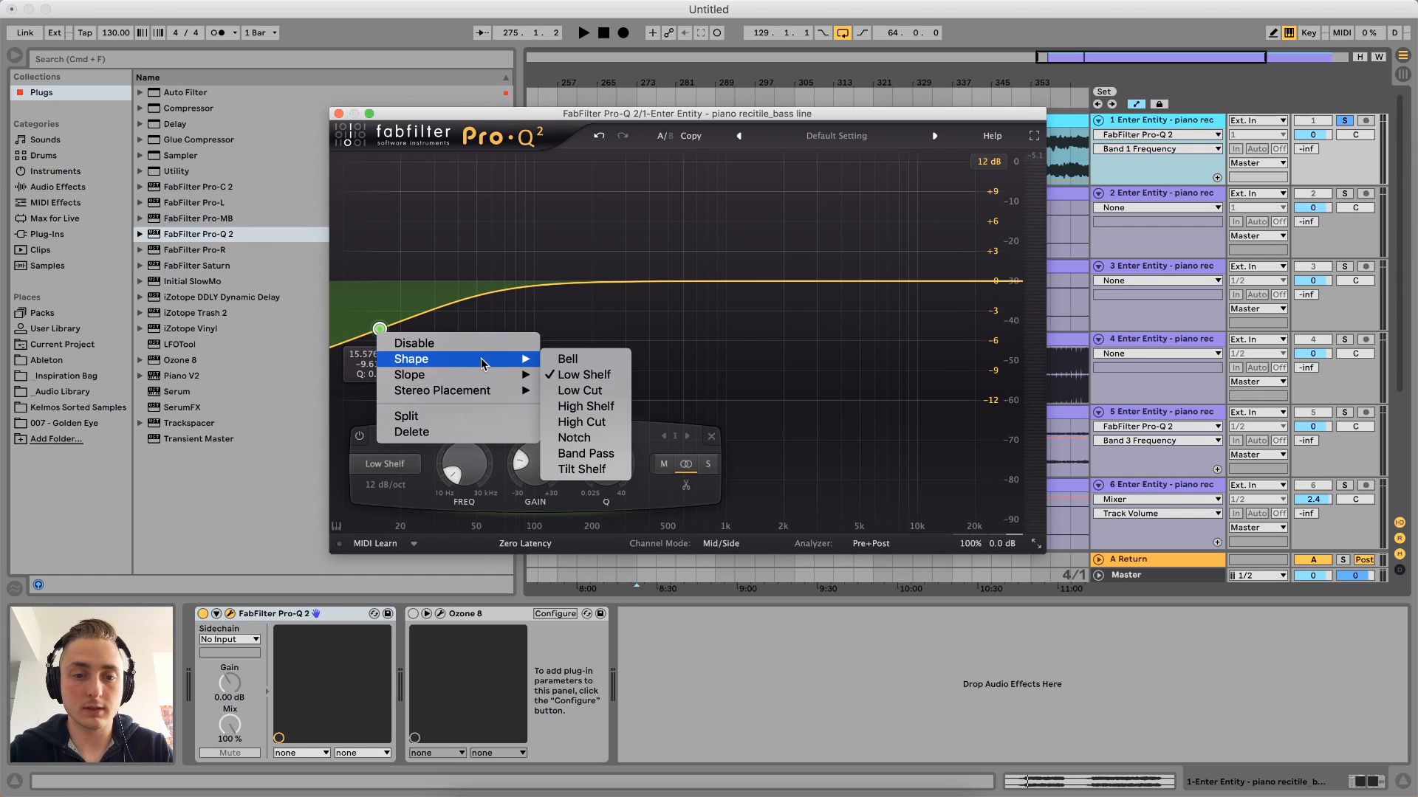
pyautogui.click(580, 390)
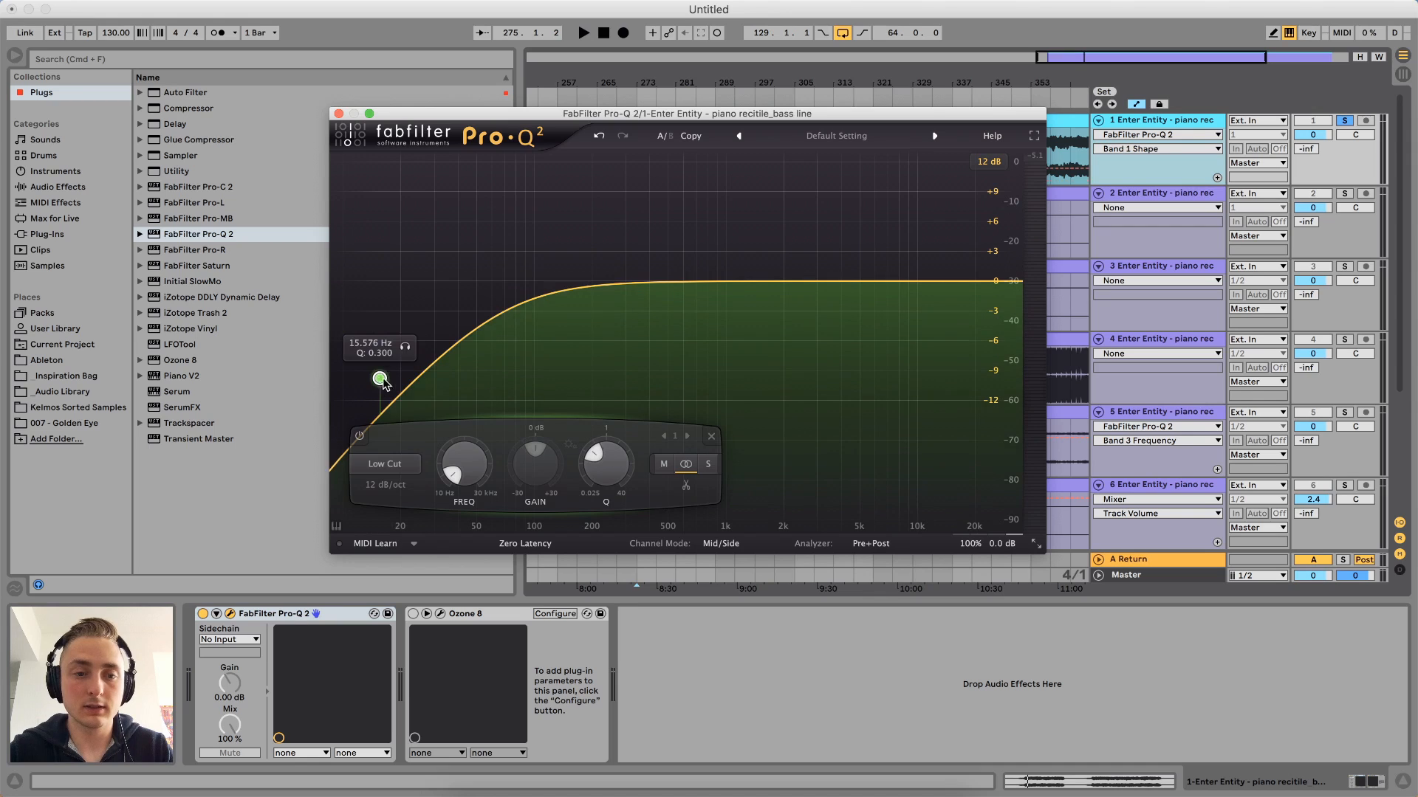
pyautogui.moveTo(381, 379); pyautogui.dragTo(657, 280)
# Listen to the bass line through the low cut and restrict the band to the side channel
pyautogui.press('space')
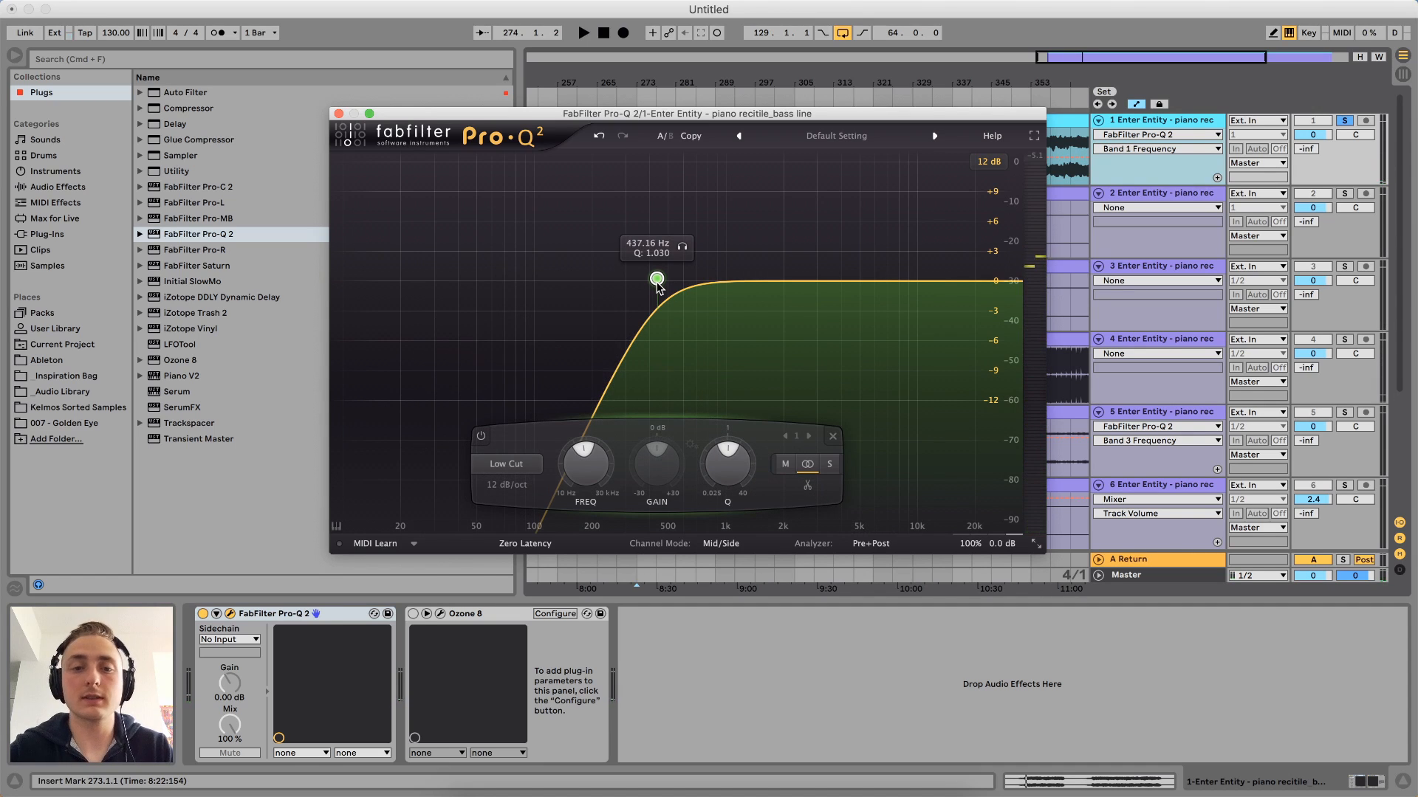
pyautogui.press('space')
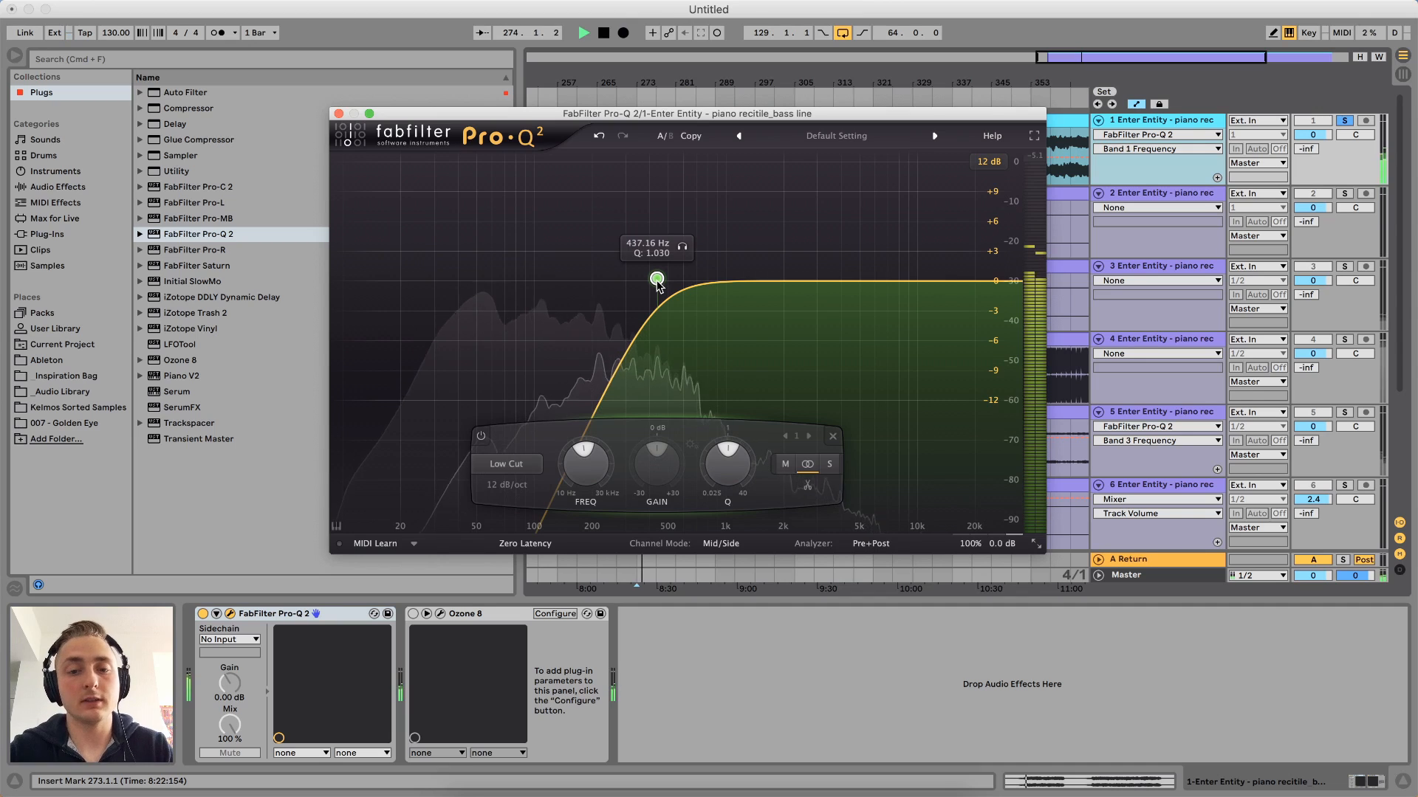
pyautogui.press('space')
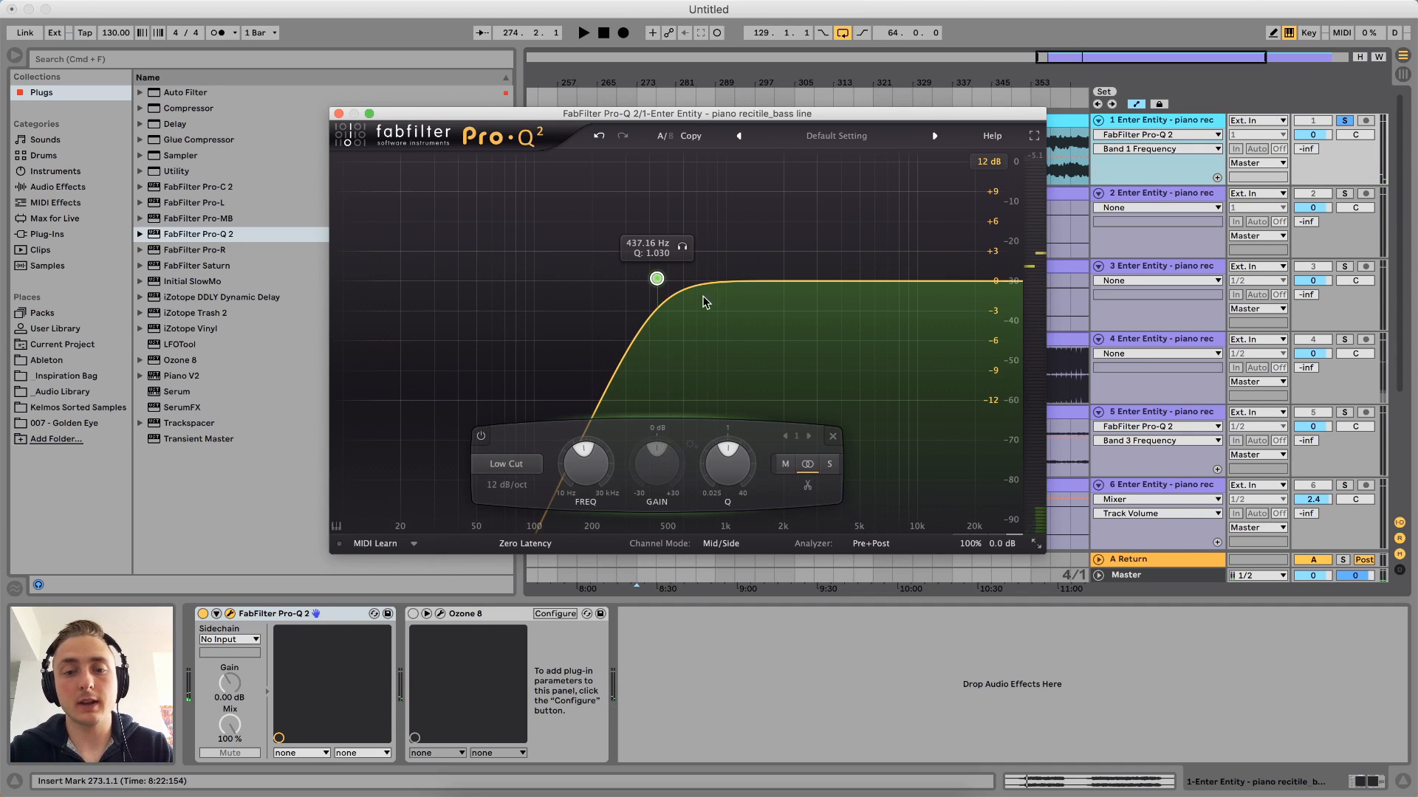
pyautogui.click(829, 464)
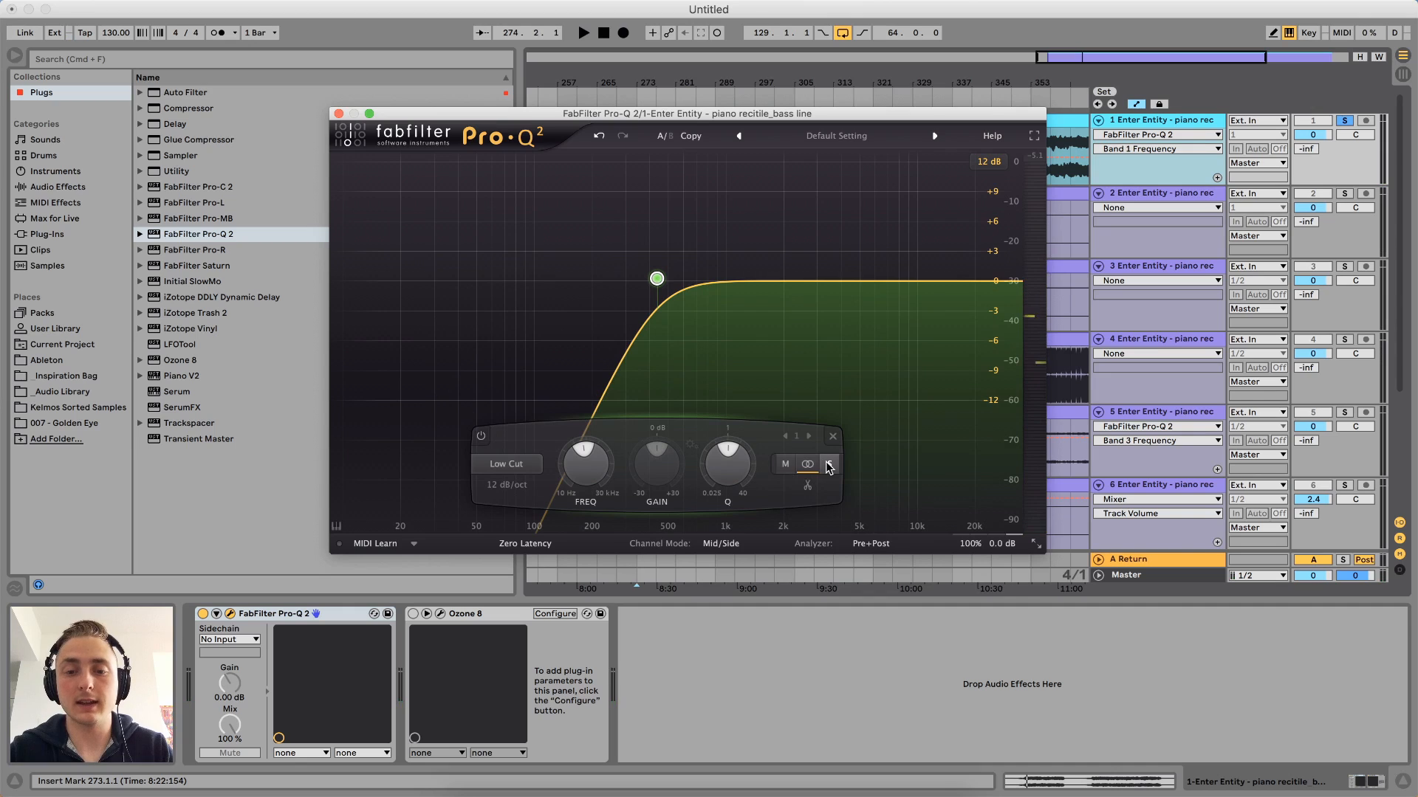
pyautogui.click(829, 464)
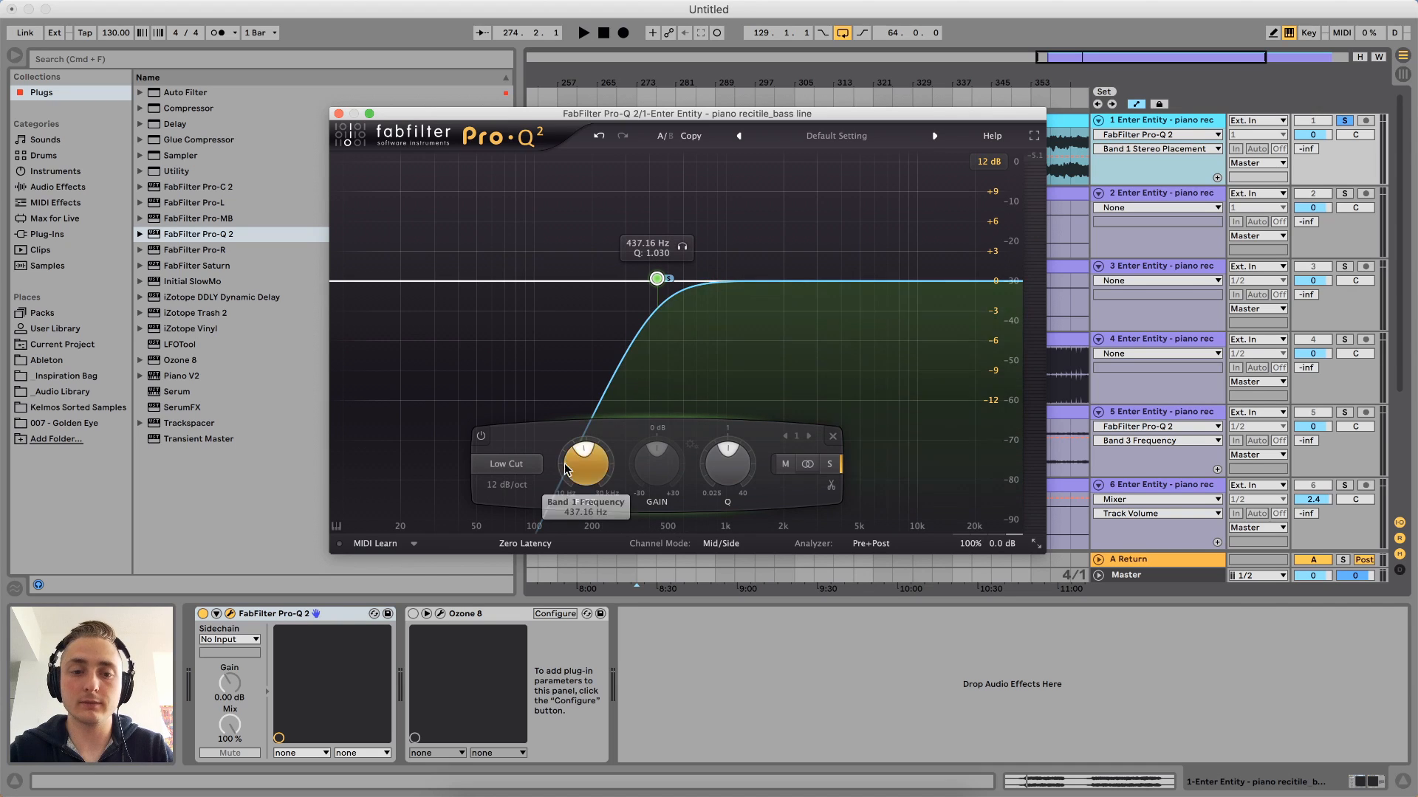
# Try a 96 dB/oct slope on the side channel's low cut, and set it to 24 dB/oct
pyautogui.click(517, 486)
pyautogui.click(515, 635)
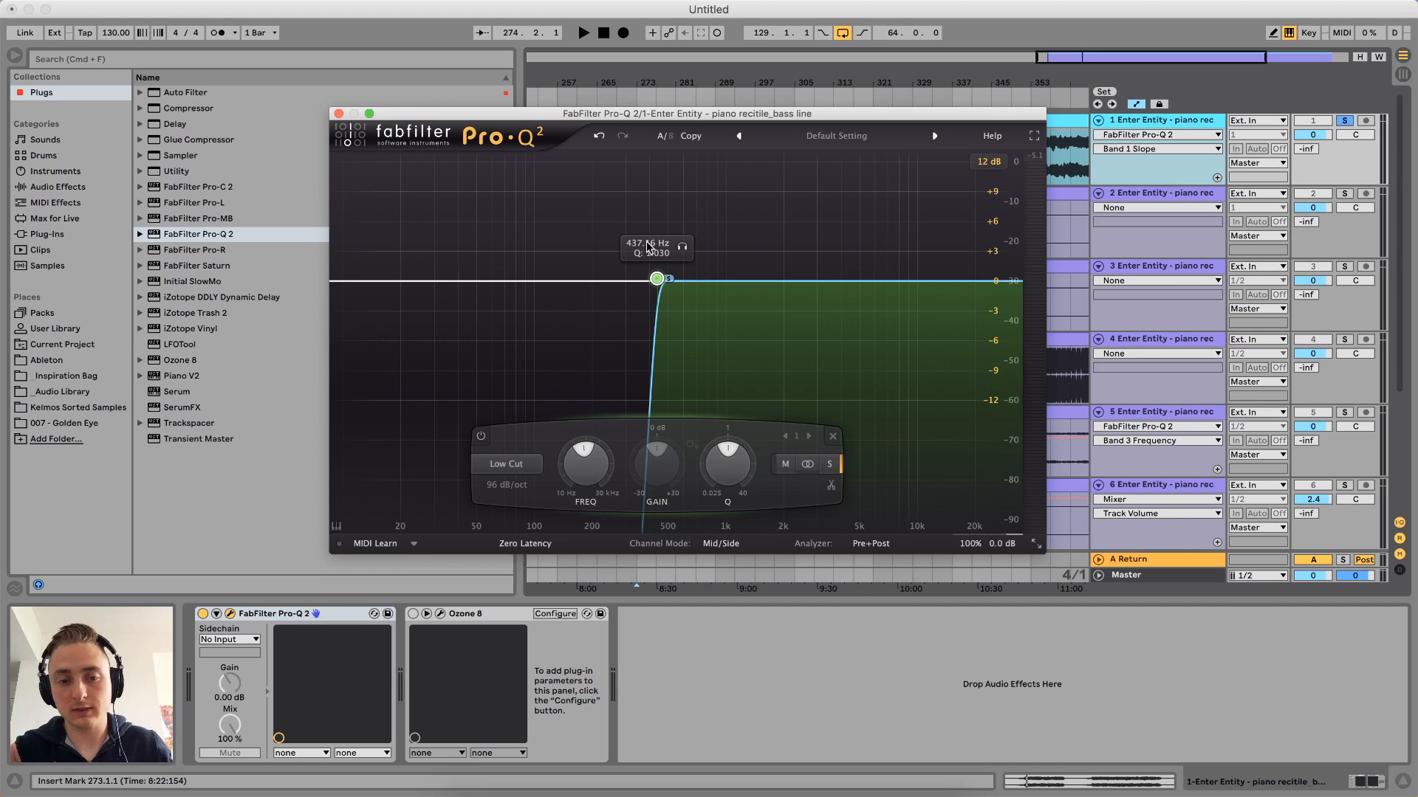
pyautogui.click(508, 486)
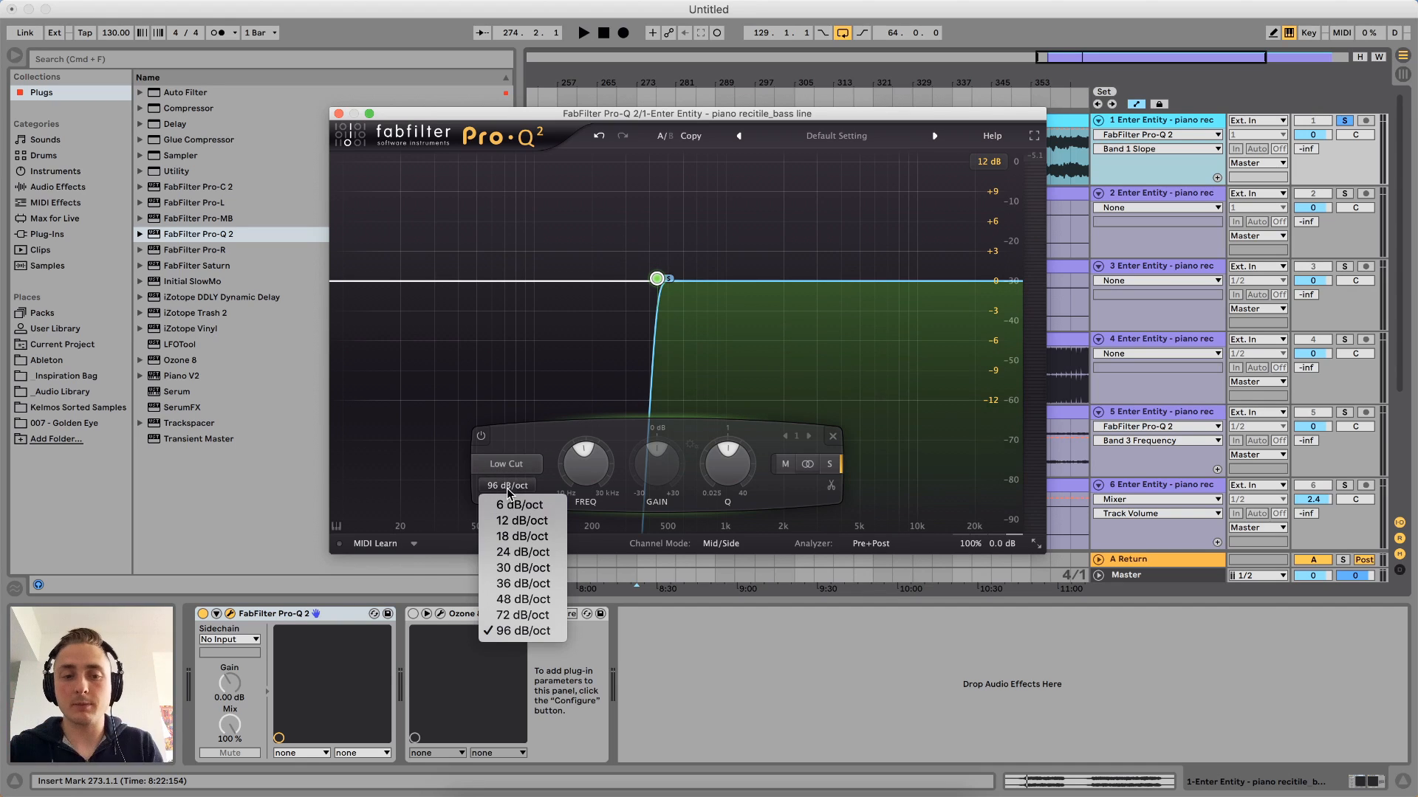
pyautogui.click(507, 554)
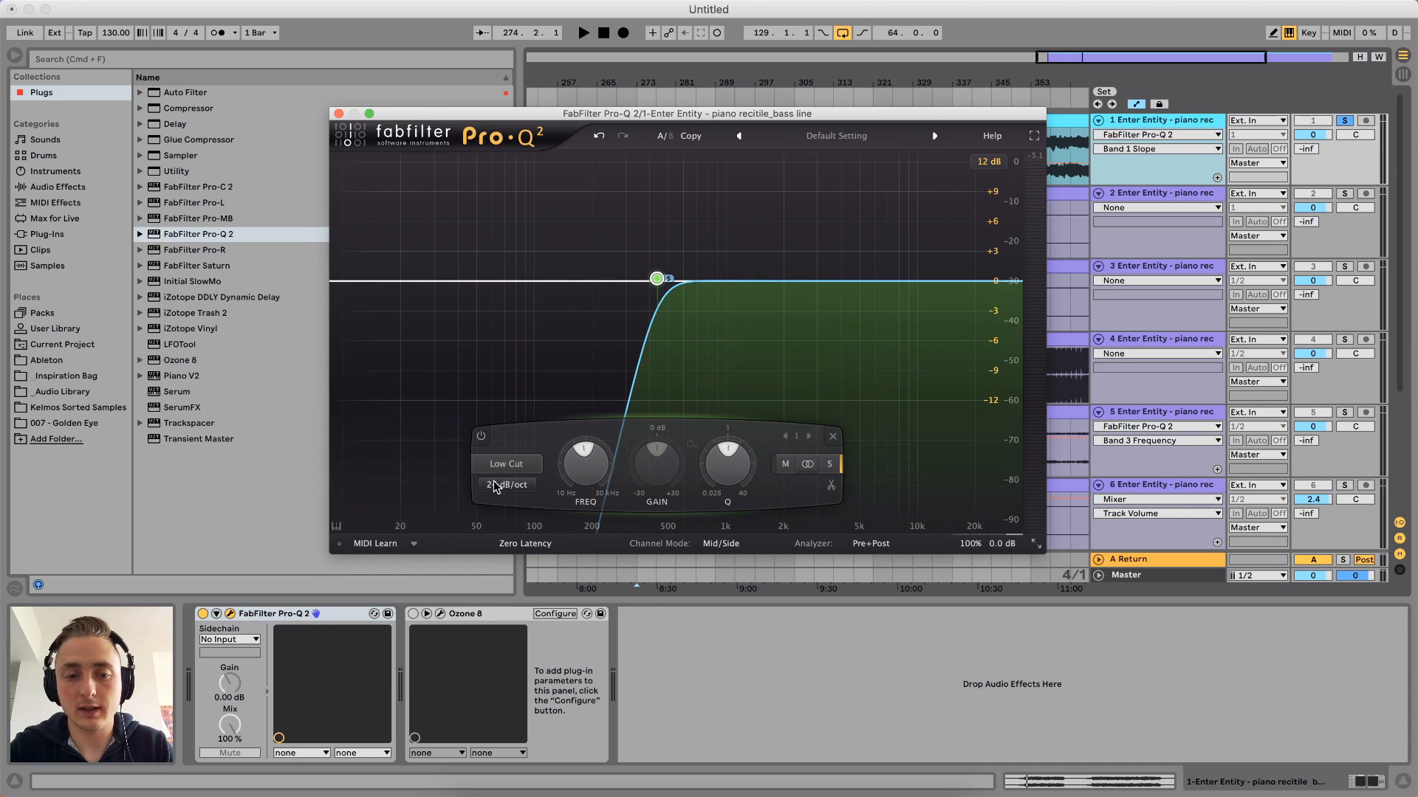
# Play the bass line and compare the sound with Pro-Q 2 bypassed and enabled
pyautogui.press('space')
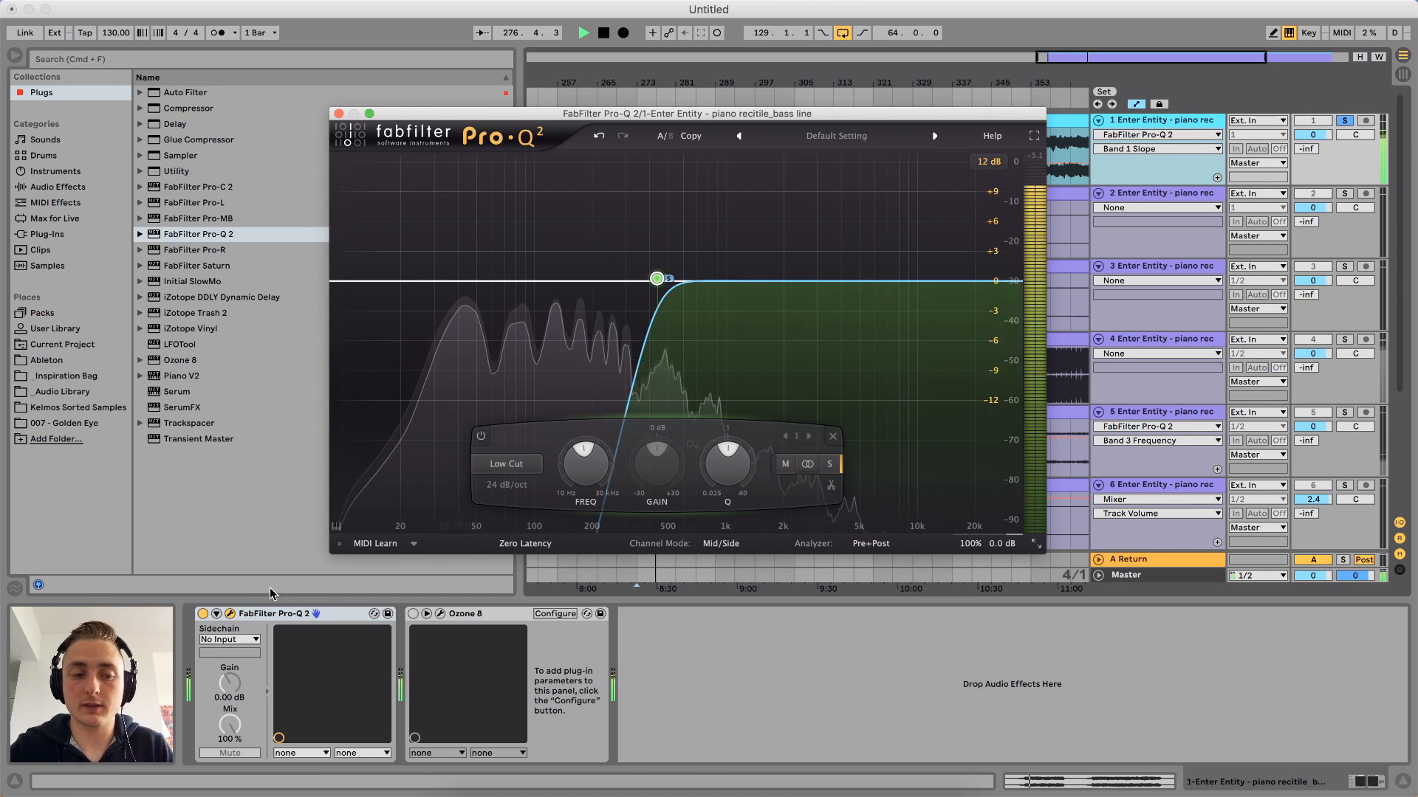
pyautogui.click(203, 615)
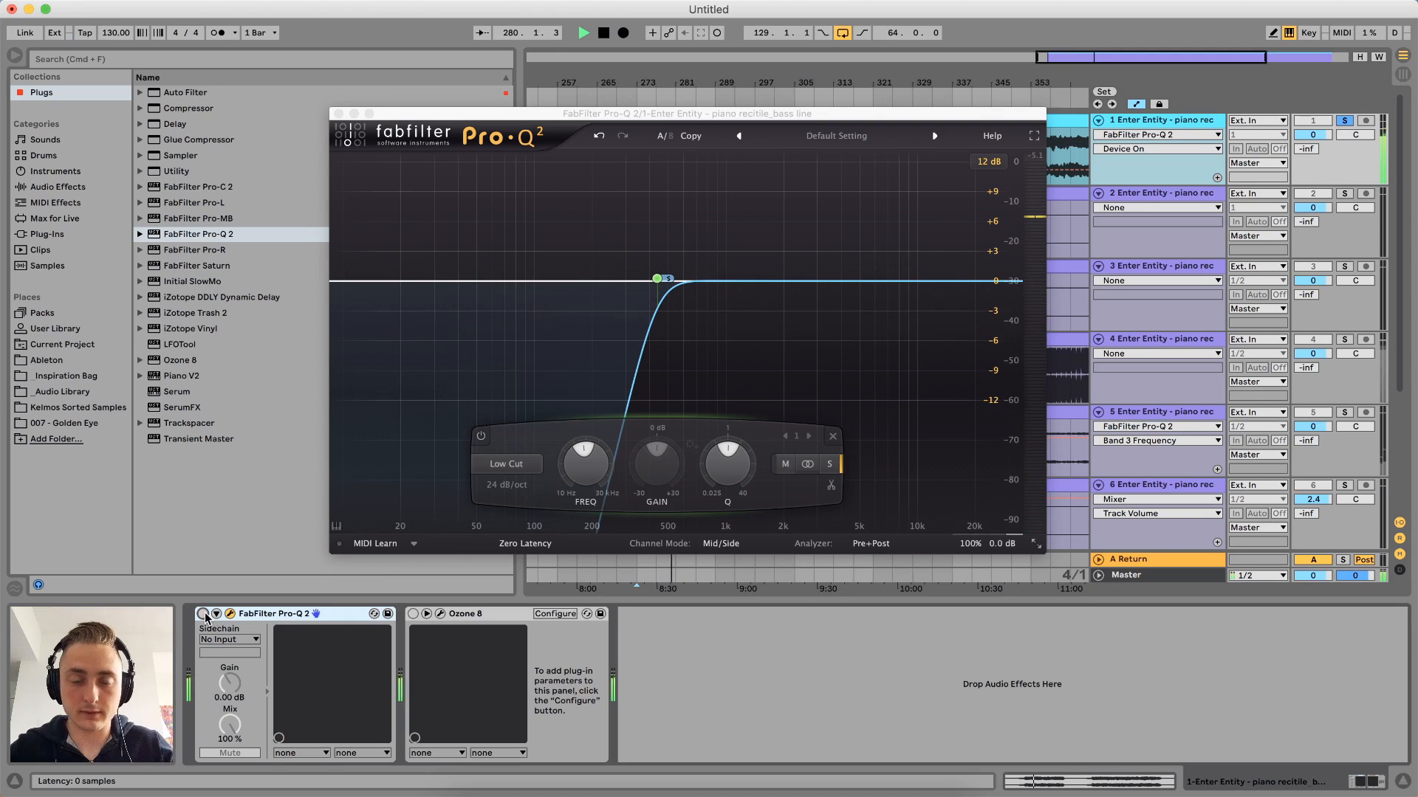
pyautogui.click(203, 614)
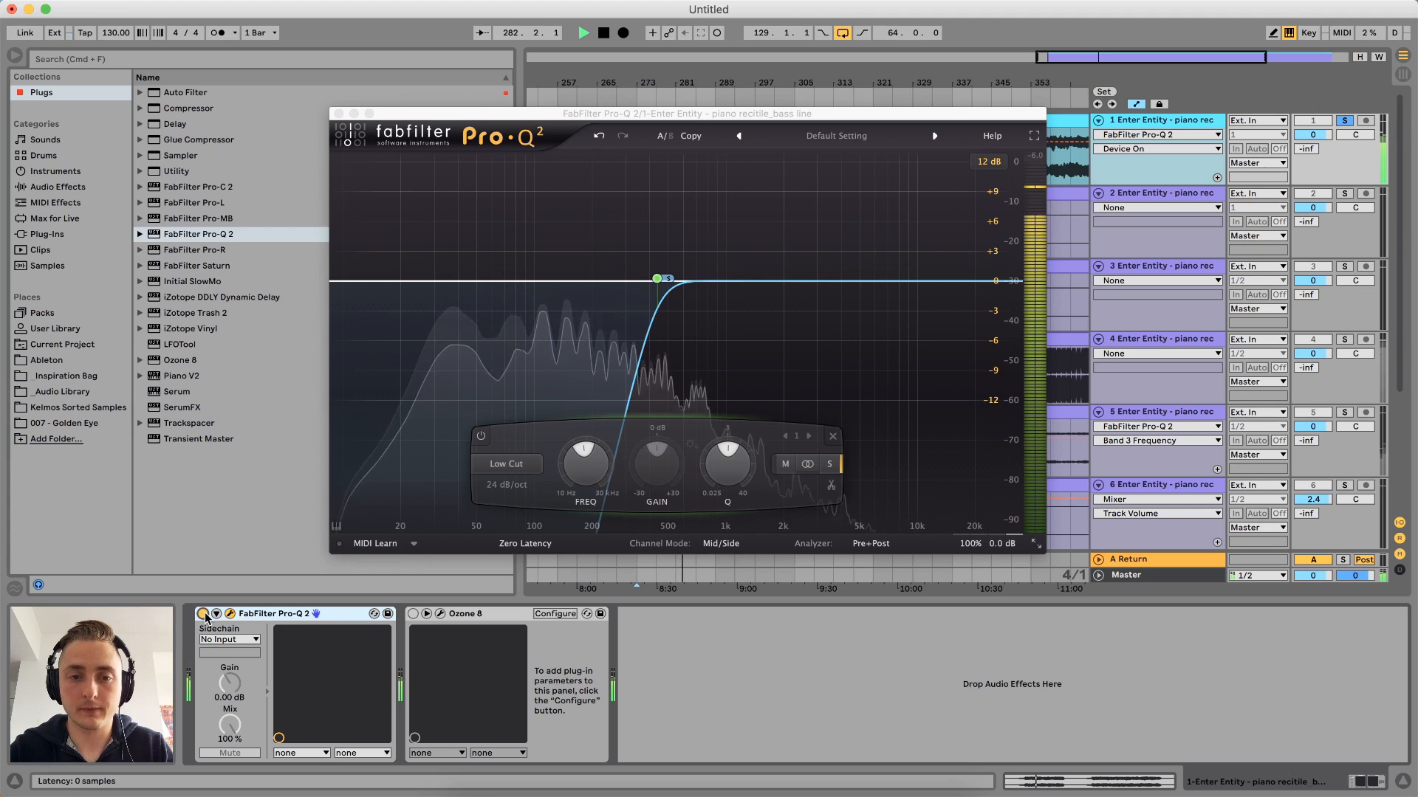
pyautogui.press('space')
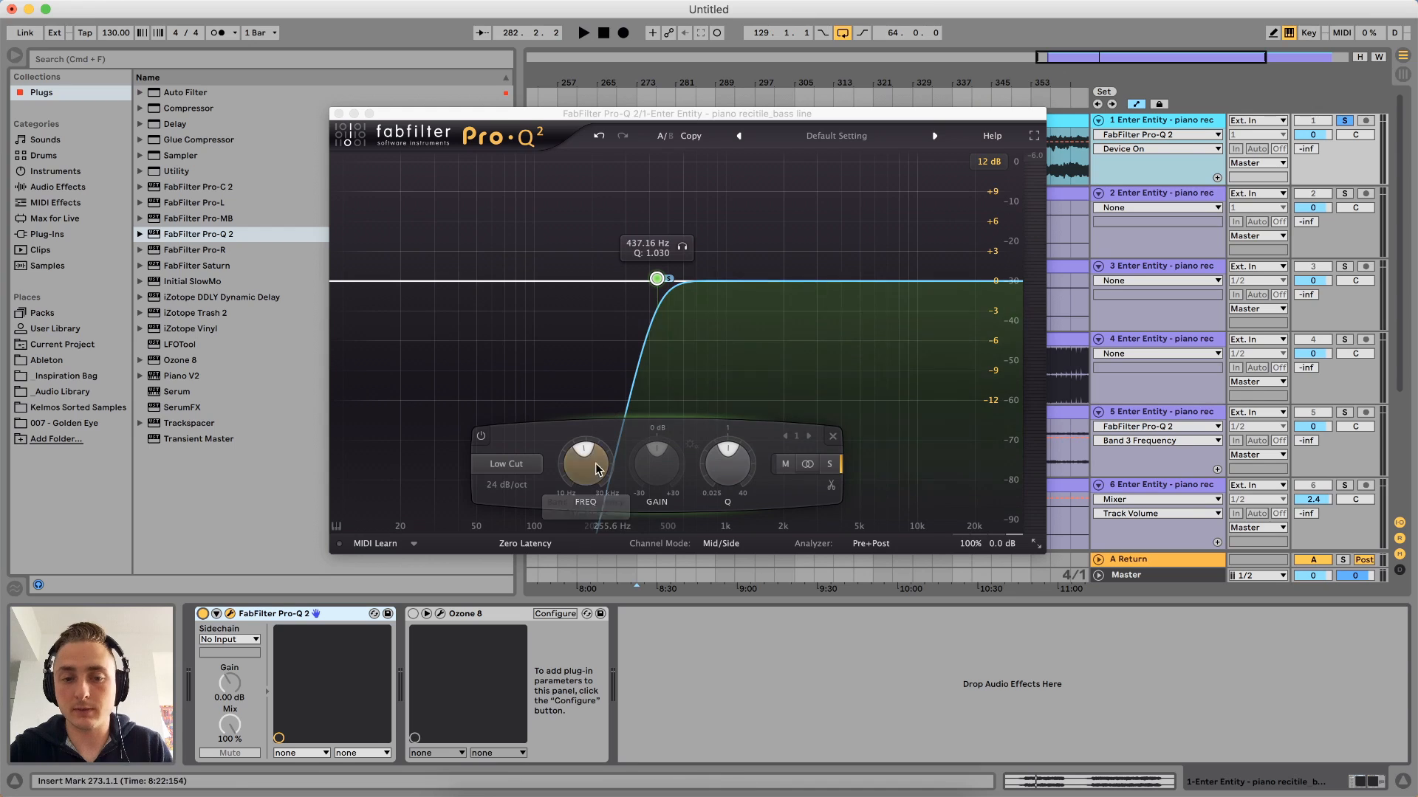
# Sweep the side low cut's frequency up to about 19 kHz and back down to about 110 Hz during playback
pyautogui.moveTo(583, 453); pyautogui.dragTo(574, 401)
pyautogui.press('space')
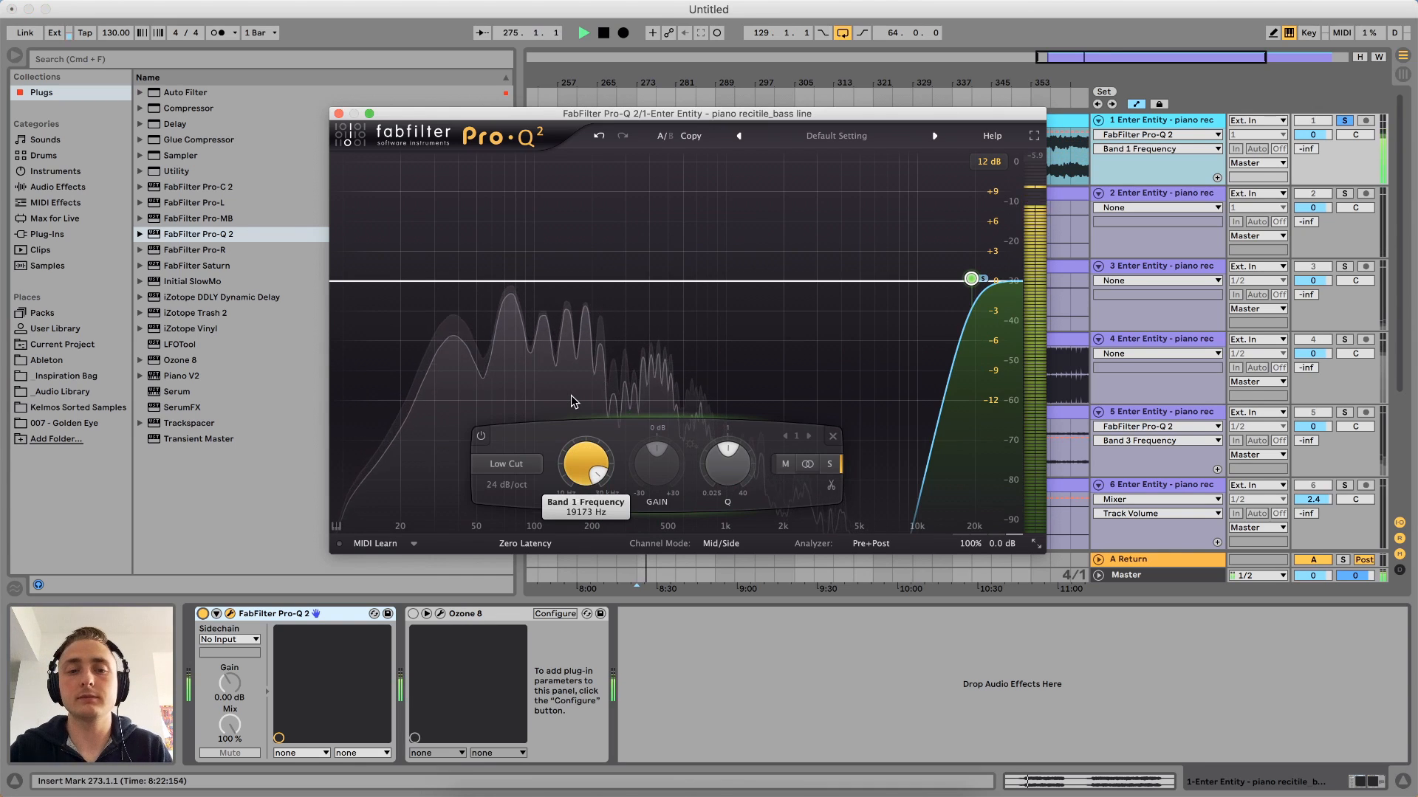
pyautogui.moveTo(573, 399); pyautogui.dragTo(588, 589)
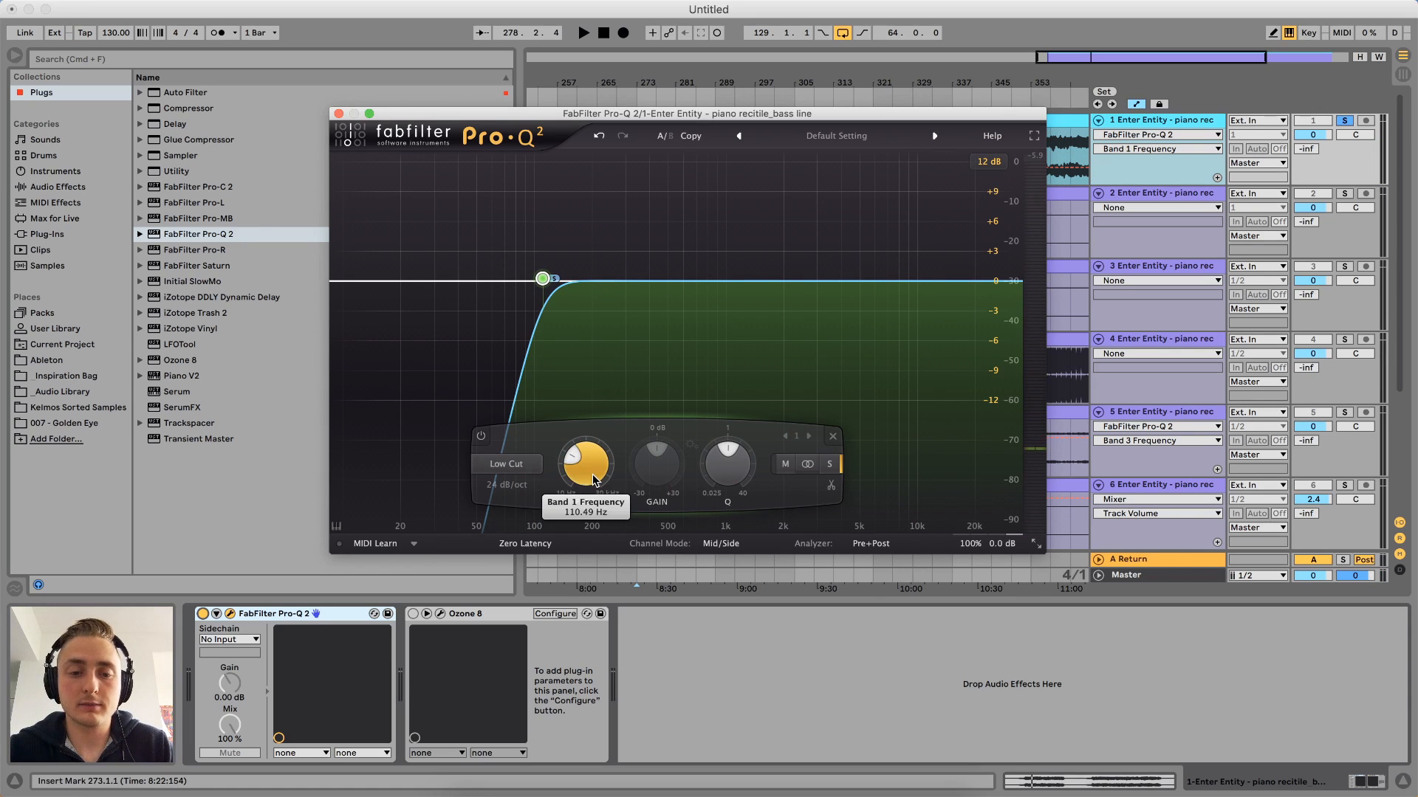
# Set the side low cut's frequency to about 191 Hz and listen to the bass line
pyautogui.moveTo(594, 477); pyautogui.dragTo(598, 468)
pyautogui.moveTo(598, 462); pyautogui.dragTo(599, 440)
pyautogui.press('space')
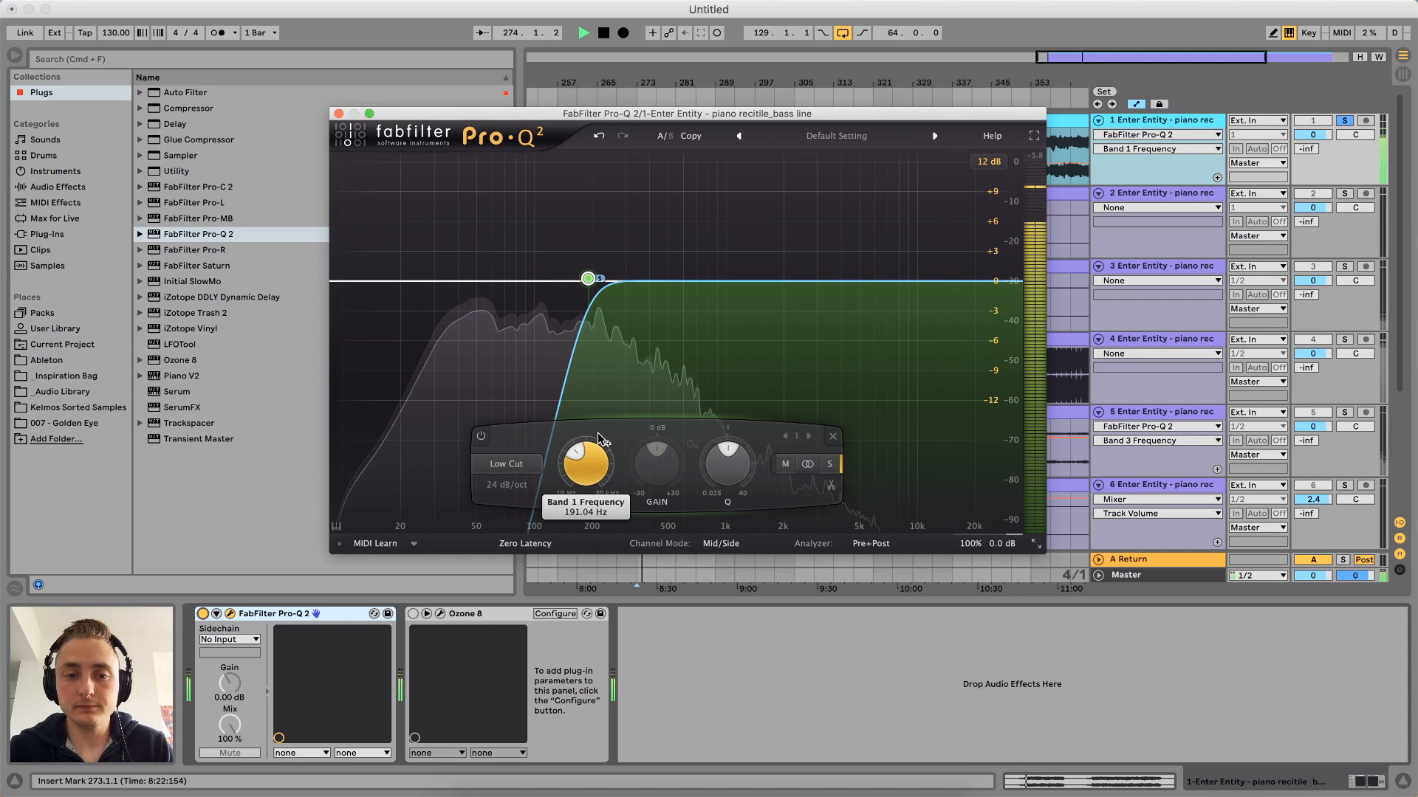
pyautogui.press('space')
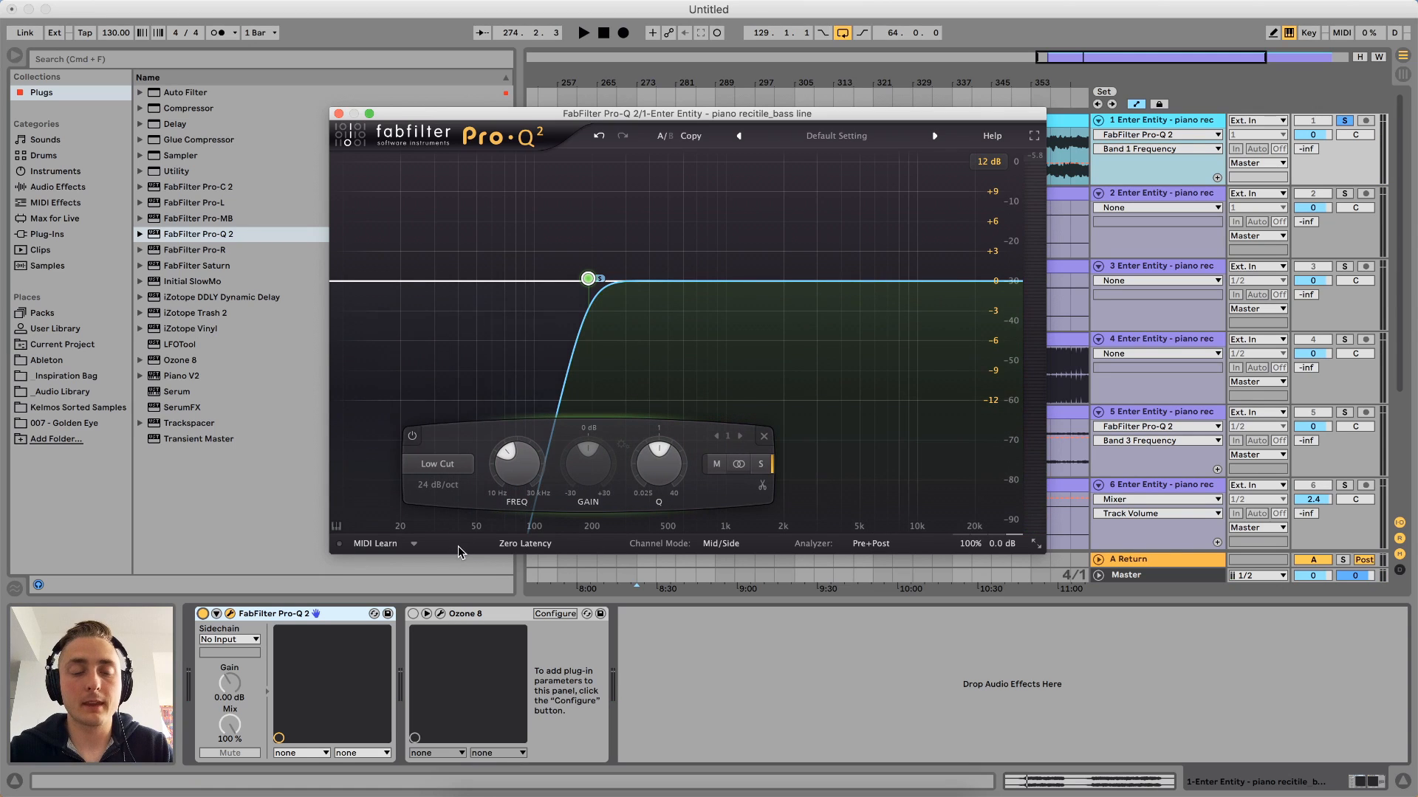
# Enable Ozone 8 on the bass line track and turn off the solo on the Imager's Band 1
pyautogui.click(413, 613)
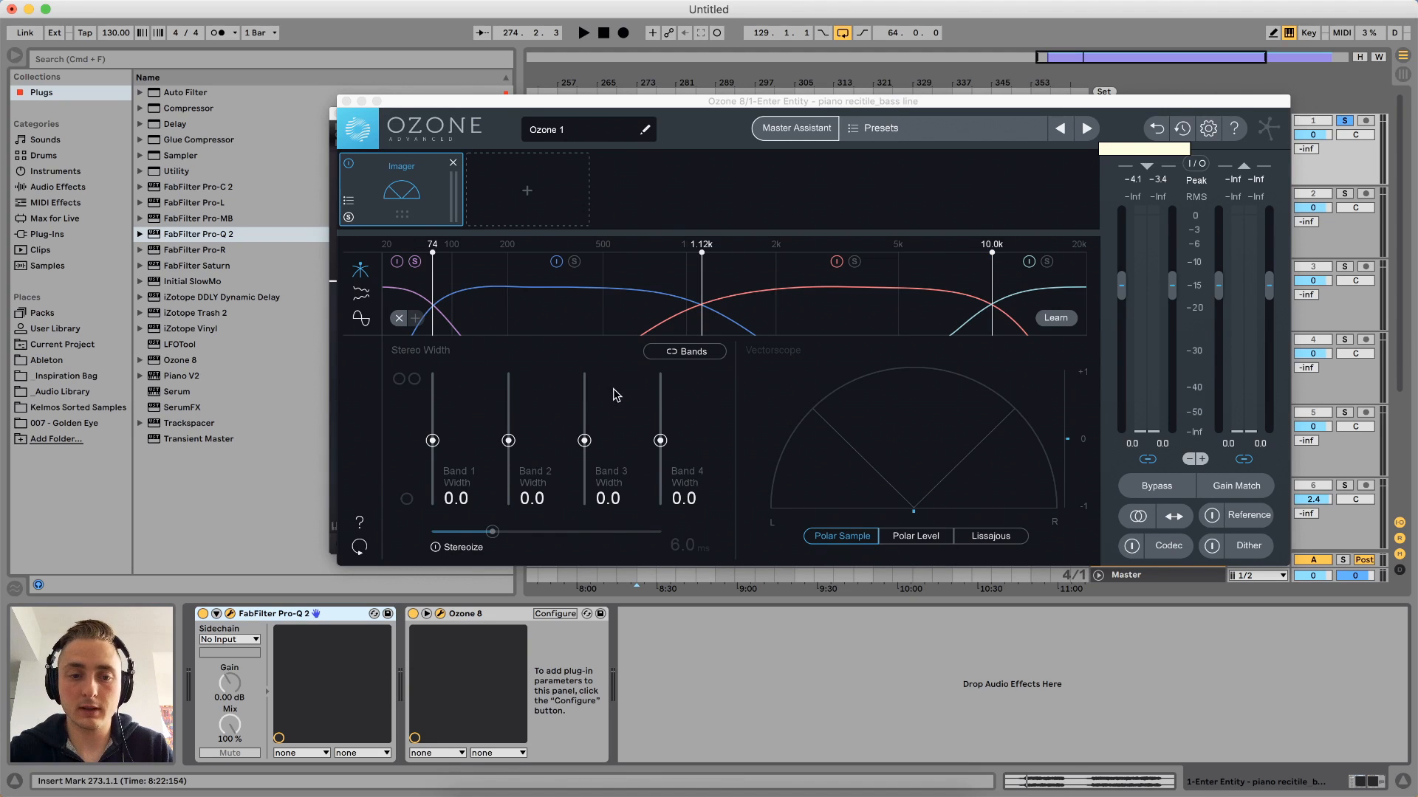
pyautogui.press('space')
pyautogui.press('space')
pyautogui.click(412, 263)
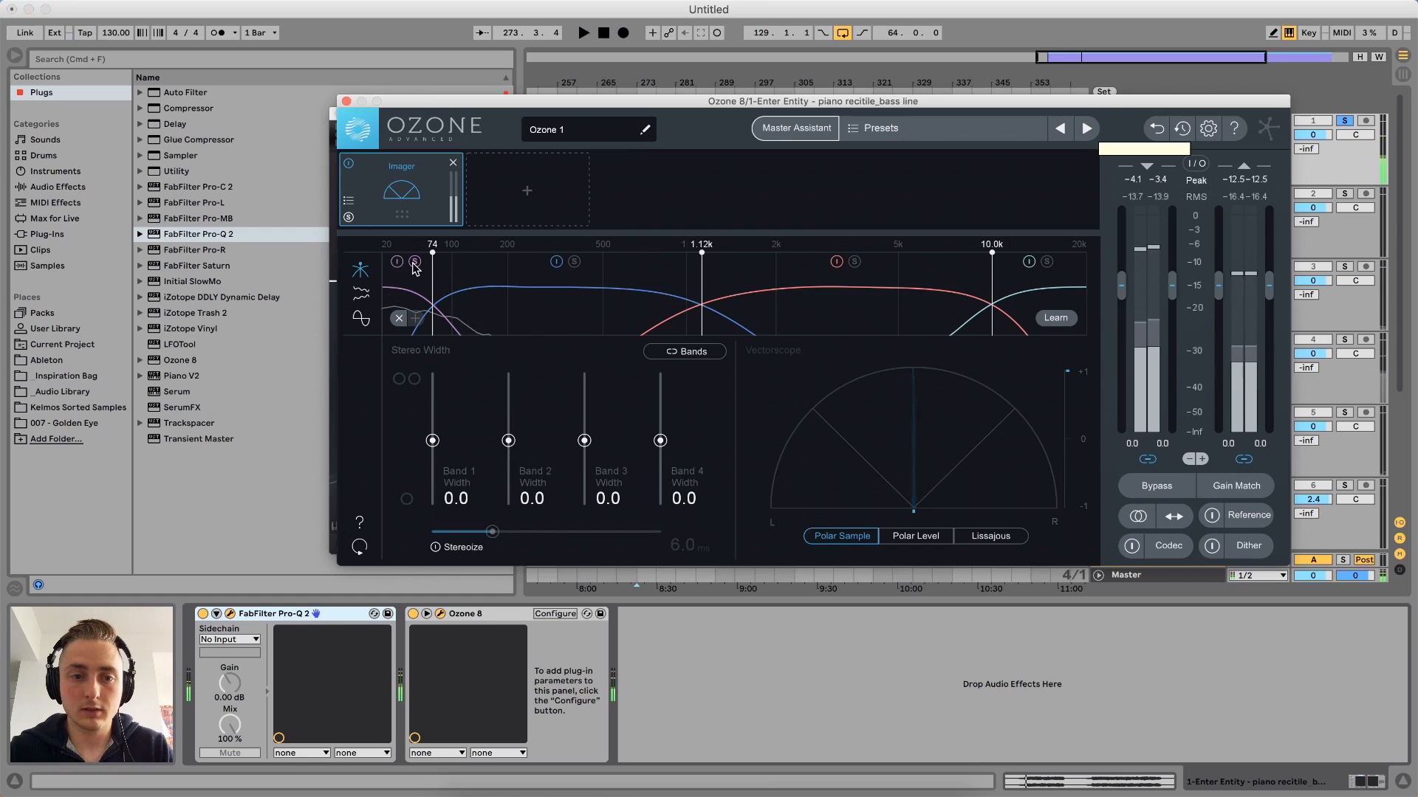
# Play the bass line and arrange the Pro-Q 2 and Ozone 8 windows side by side, keeping the vectorscope in view
pyautogui.press('space')
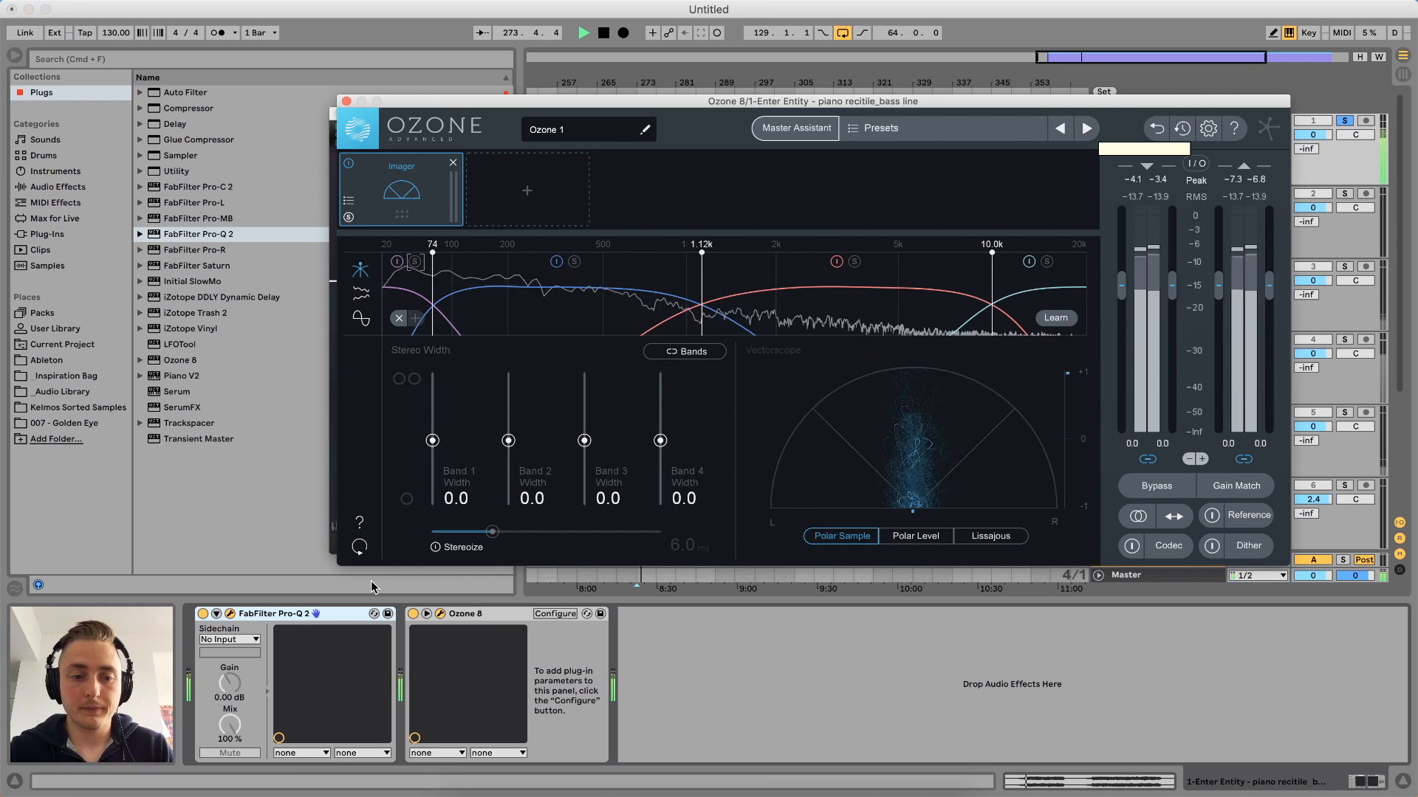
pyautogui.click(230, 614)
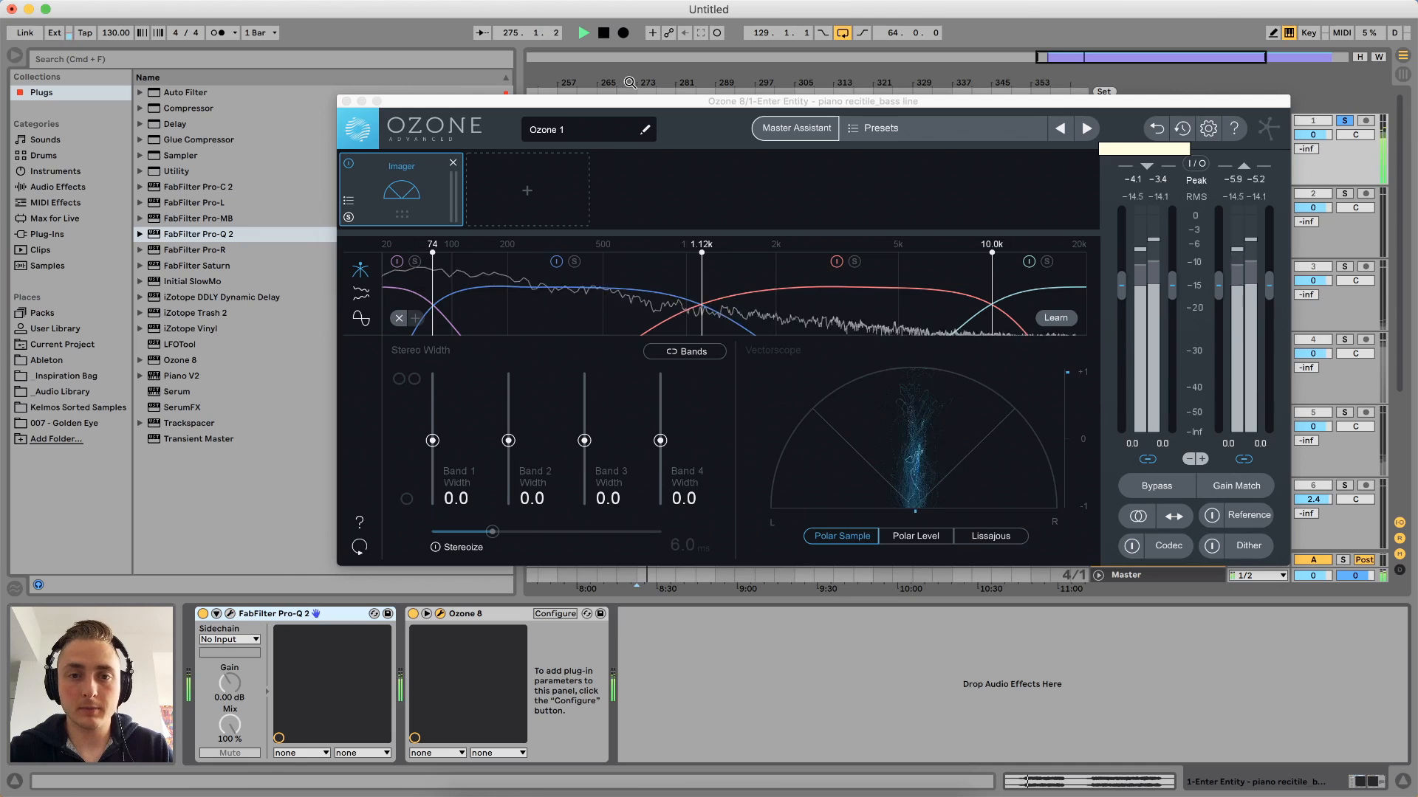
pyautogui.moveTo(628, 102); pyautogui.dragTo(876, 52)
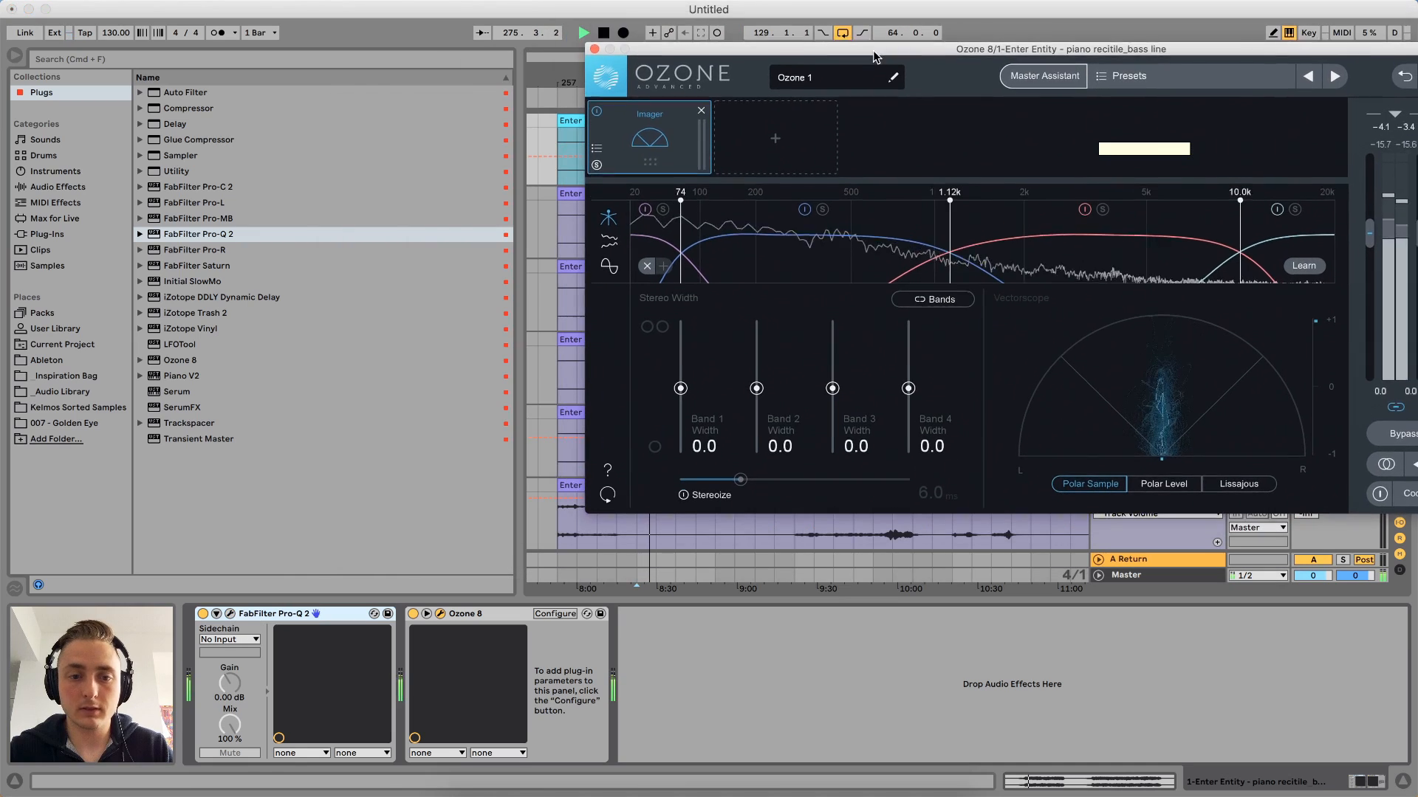
pyautogui.click(229, 614)
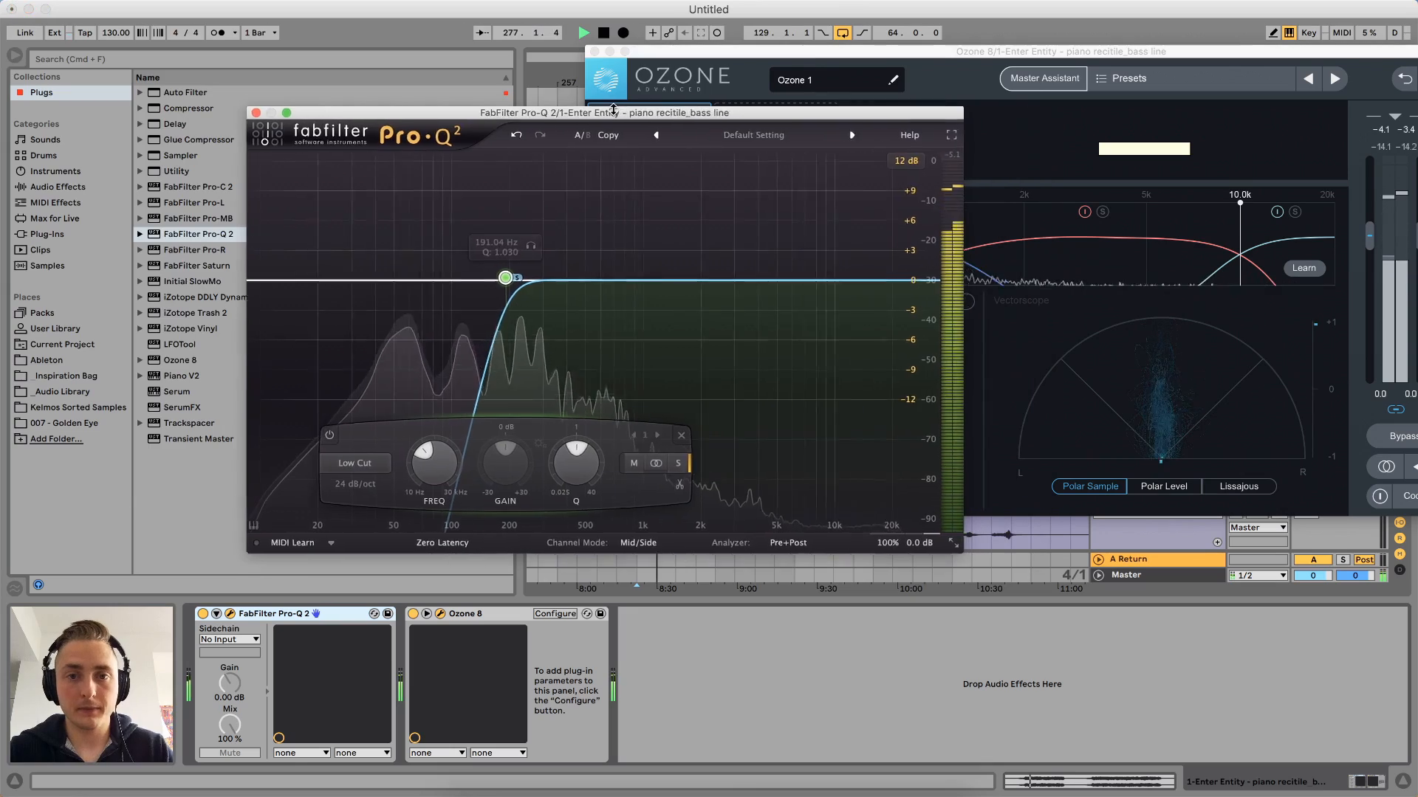
pyautogui.moveTo(613, 110); pyautogui.dragTo(367, 4)
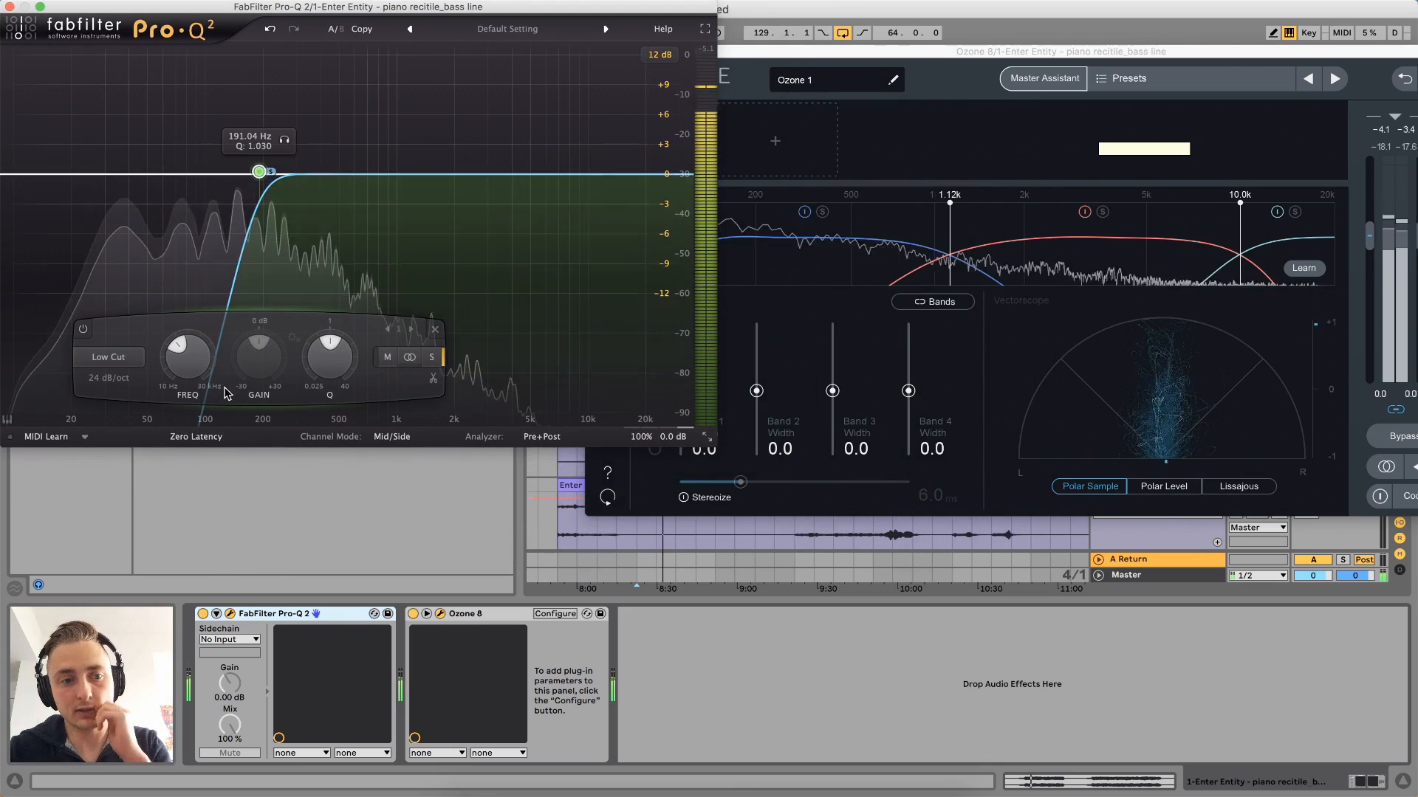
# Sweep the side low cut between about 1.5 kHz and 10 Hz while watching the vectorscope, and settle it just below 200 Hz
pyautogui.moveTo(199, 366); pyautogui.dragTo(197, 280)
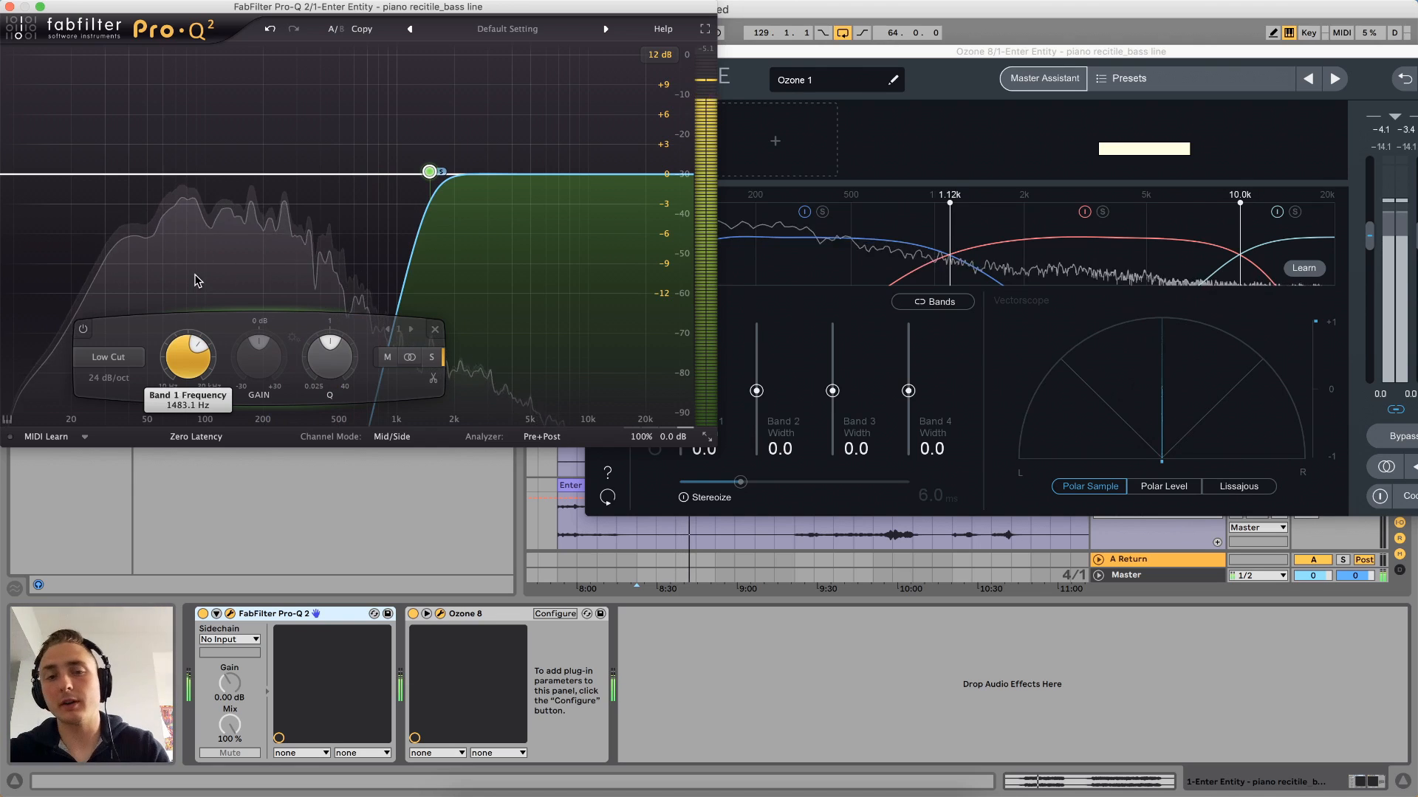
pyautogui.moveTo(198, 281); pyautogui.dragTo(199, 425)
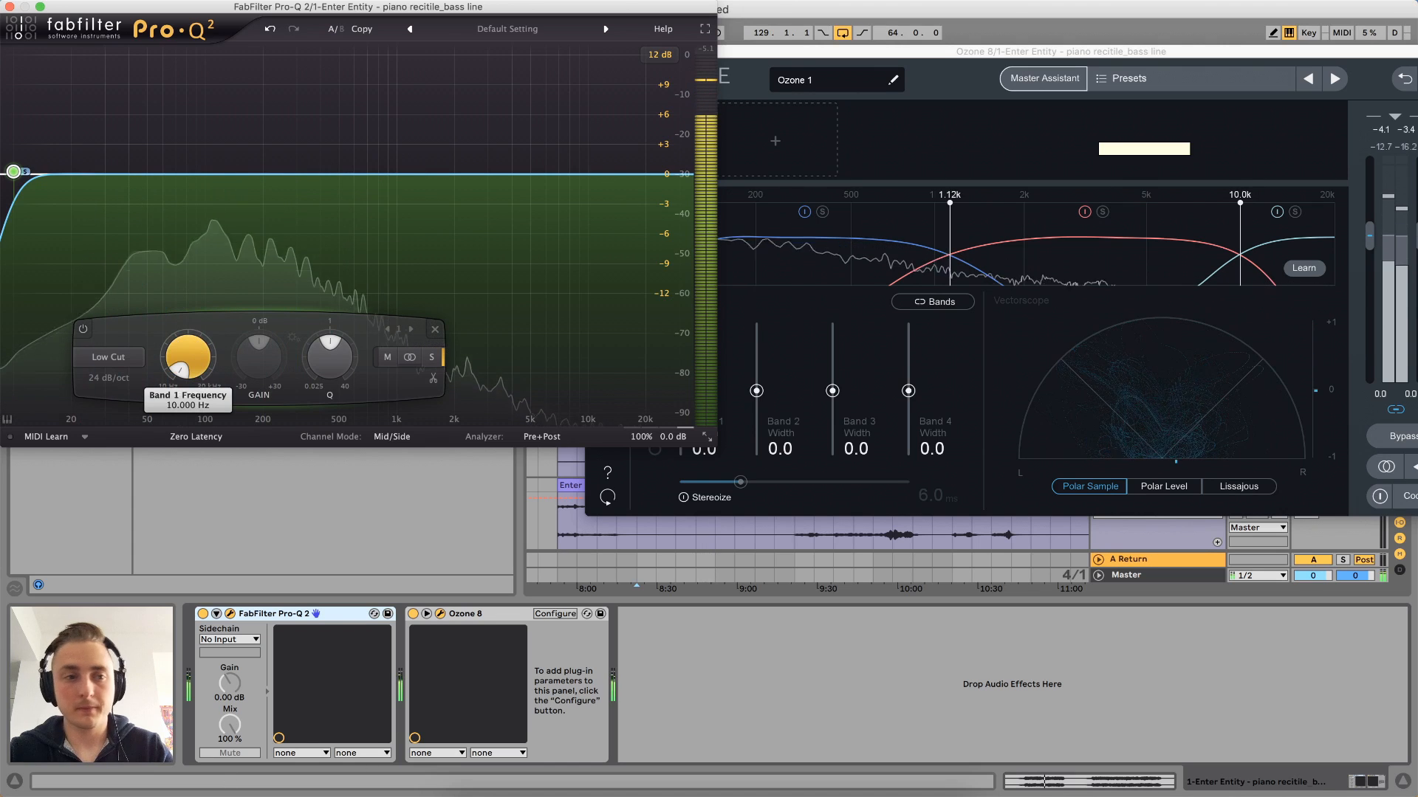
pyautogui.moveTo(194, 356); pyautogui.dragTo(204, 286)
pyautogui.press('space')
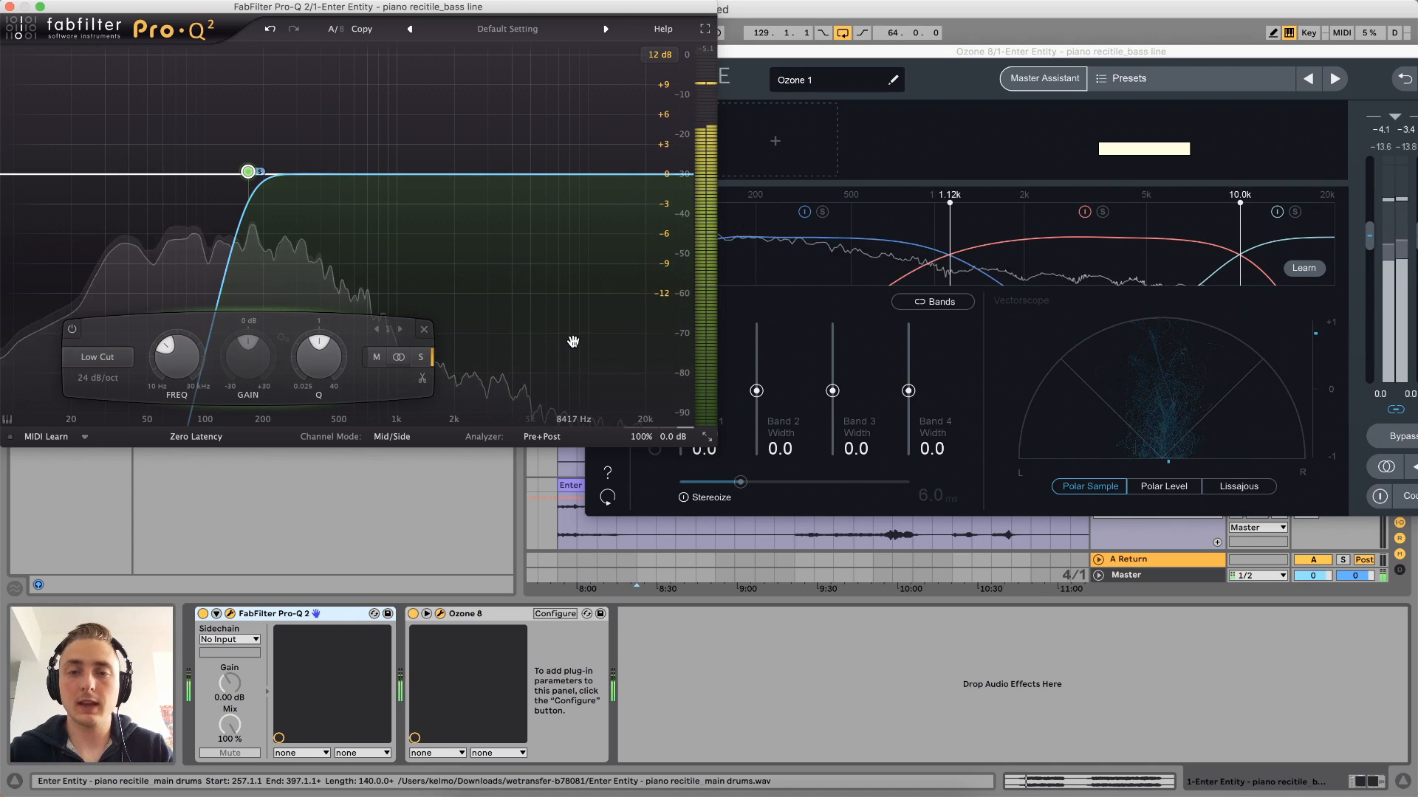
pyautogui.press('space')
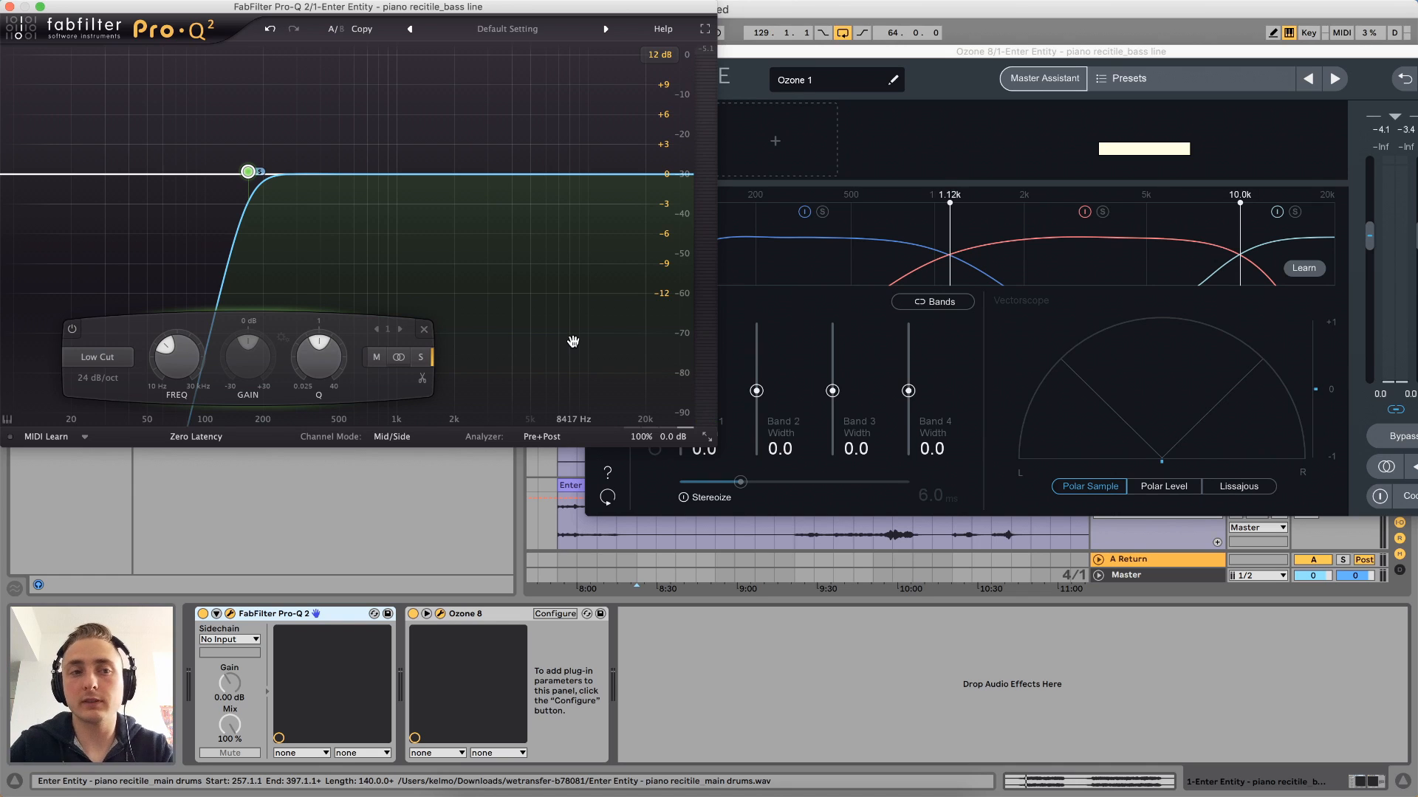
# Close the Pro-Q 2 window and bring the Ozone 8 window into focus
pyautogui.moveTo(163, 11); pyautogui.dragTo(363, 35)
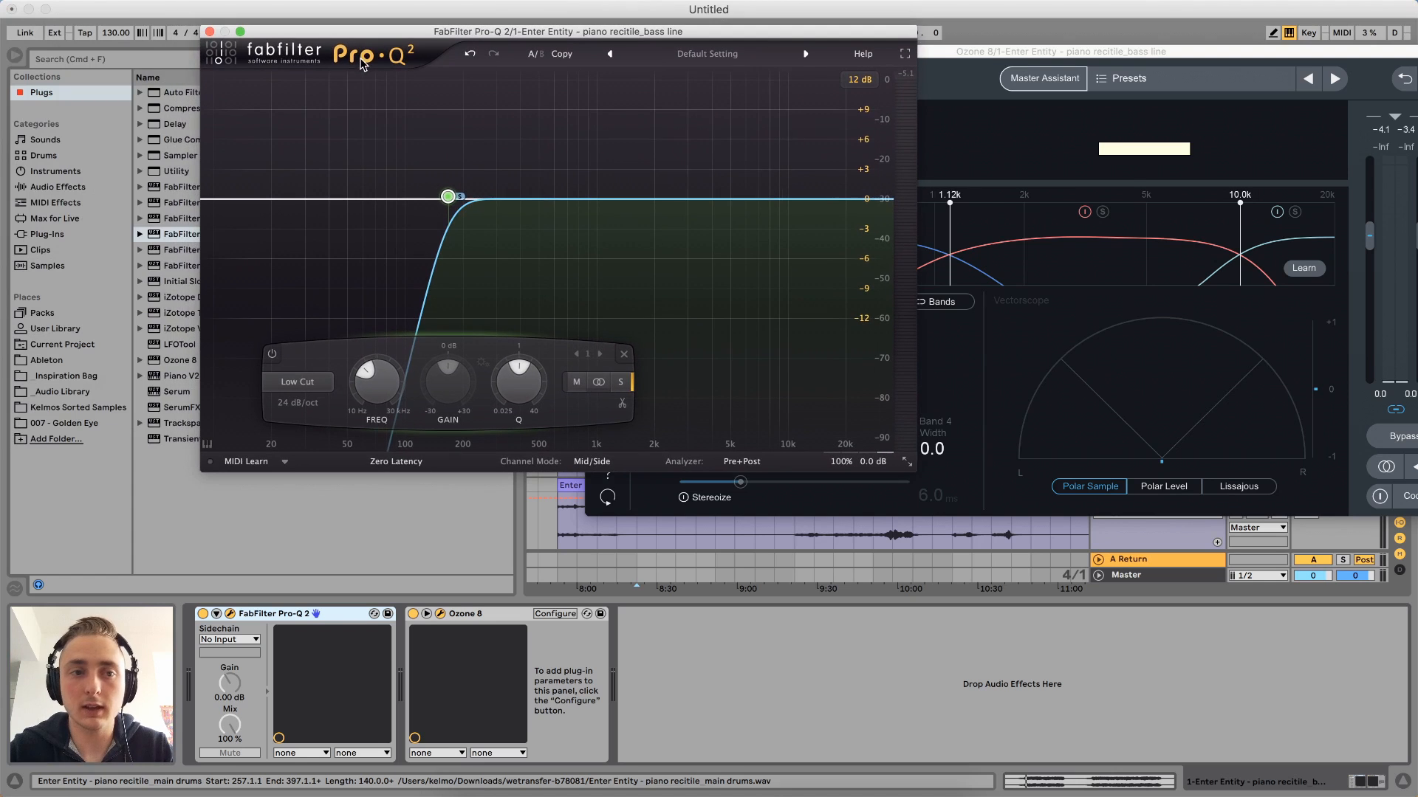
pyautogui.click(210, 32)
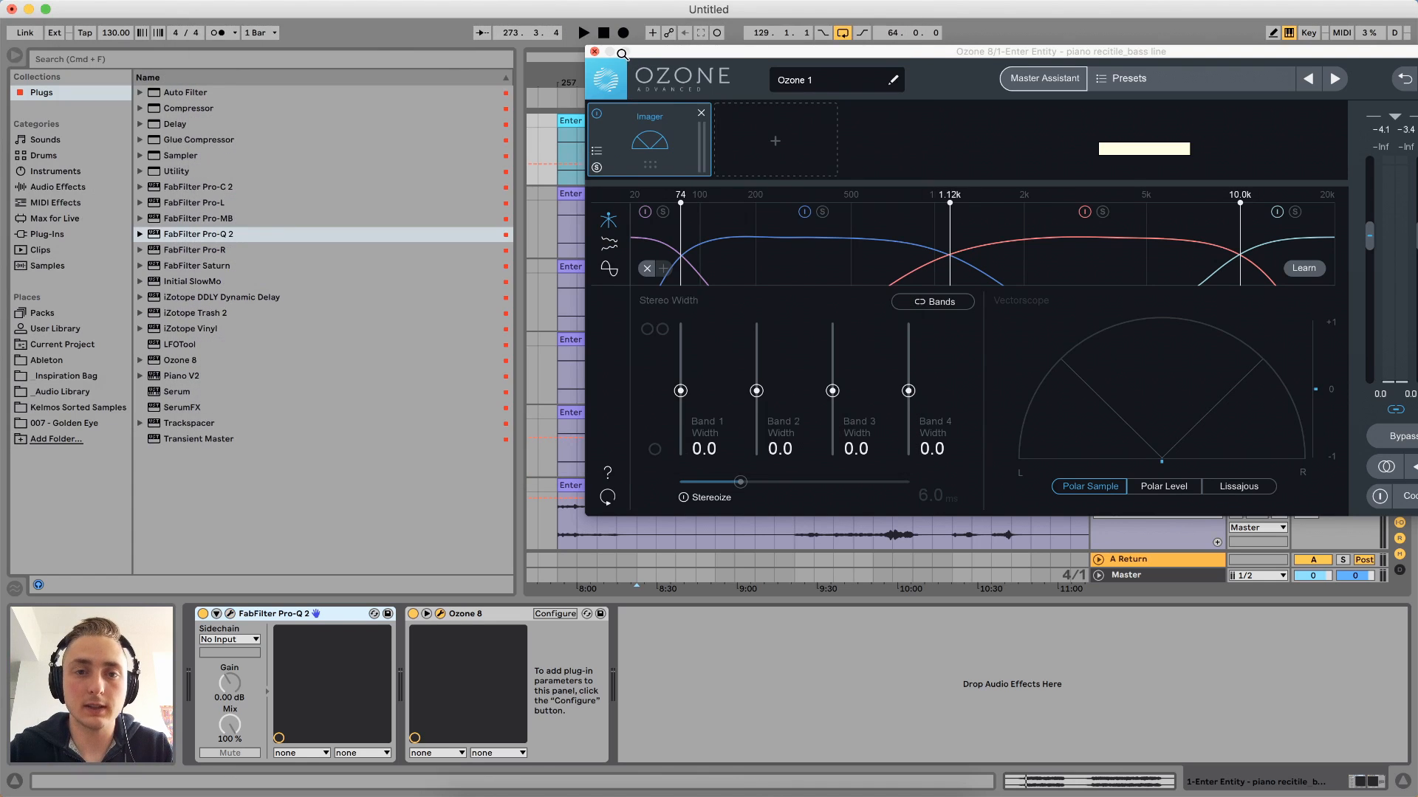
pyautogui.click(620, 54)
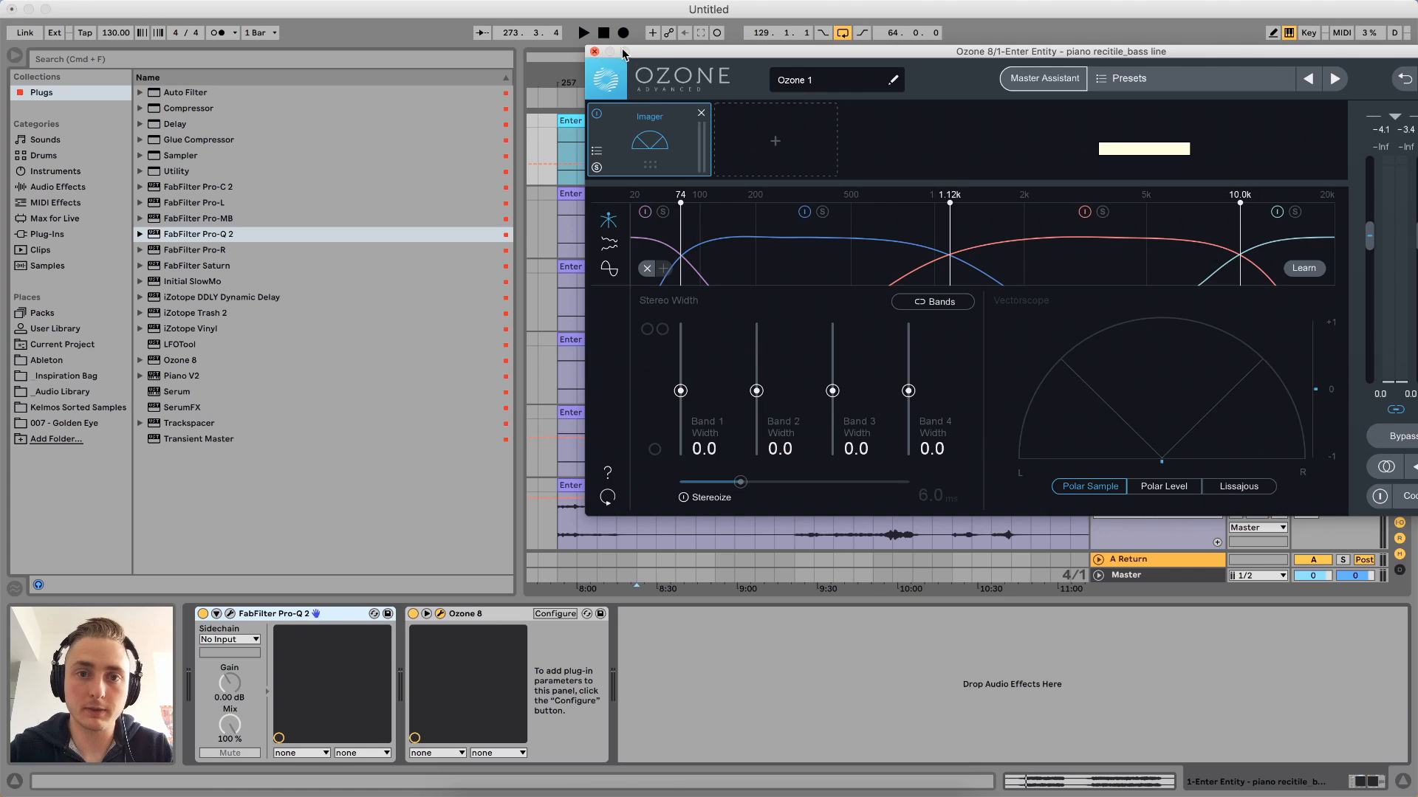
# Move the Ozone 8 window clear of the bass line clip and briefly play the track from bar 269
pyautogui.moveTo(624, 53); pyautogui.dragTo(799, 230)
pyautogui.click(632, 169)
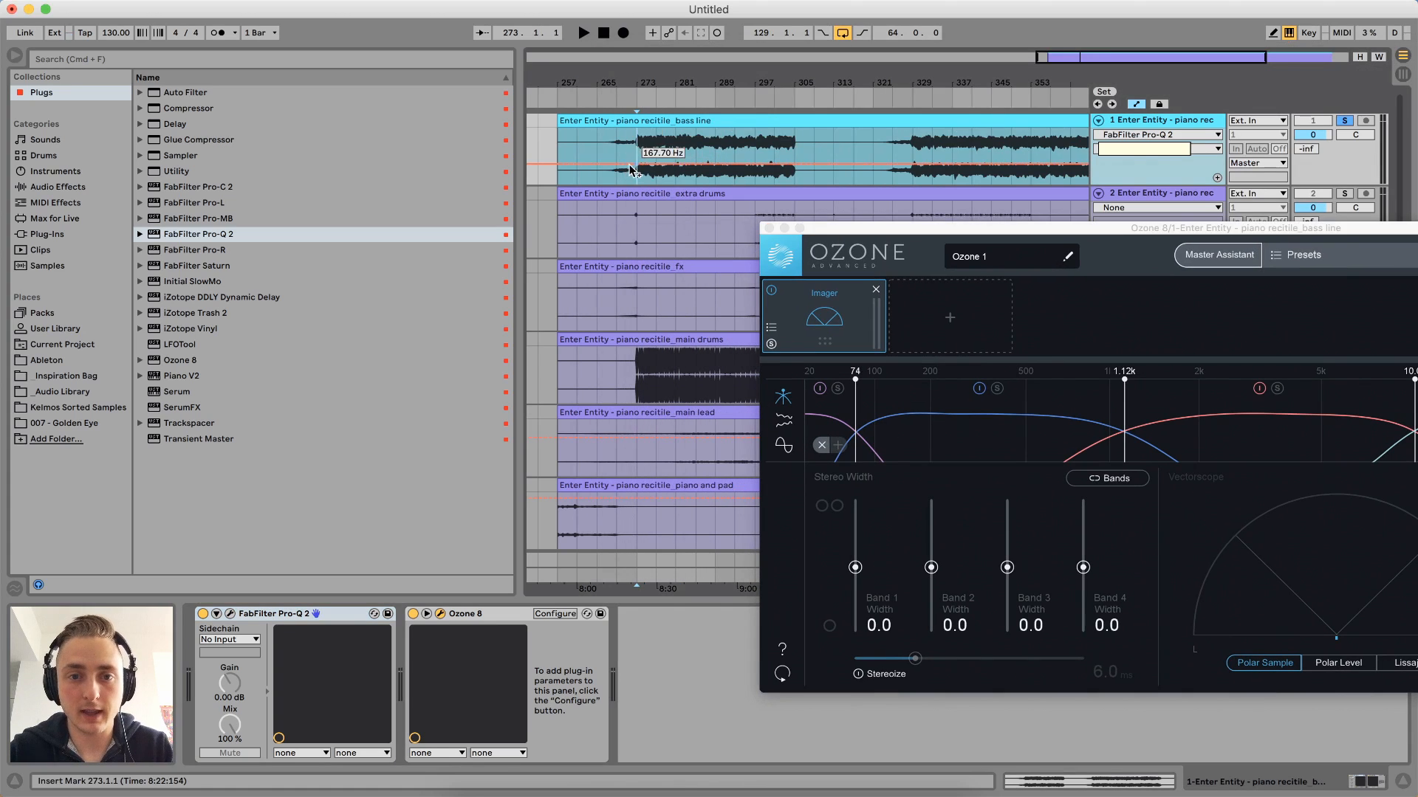
pyautogui.click(618, 166)
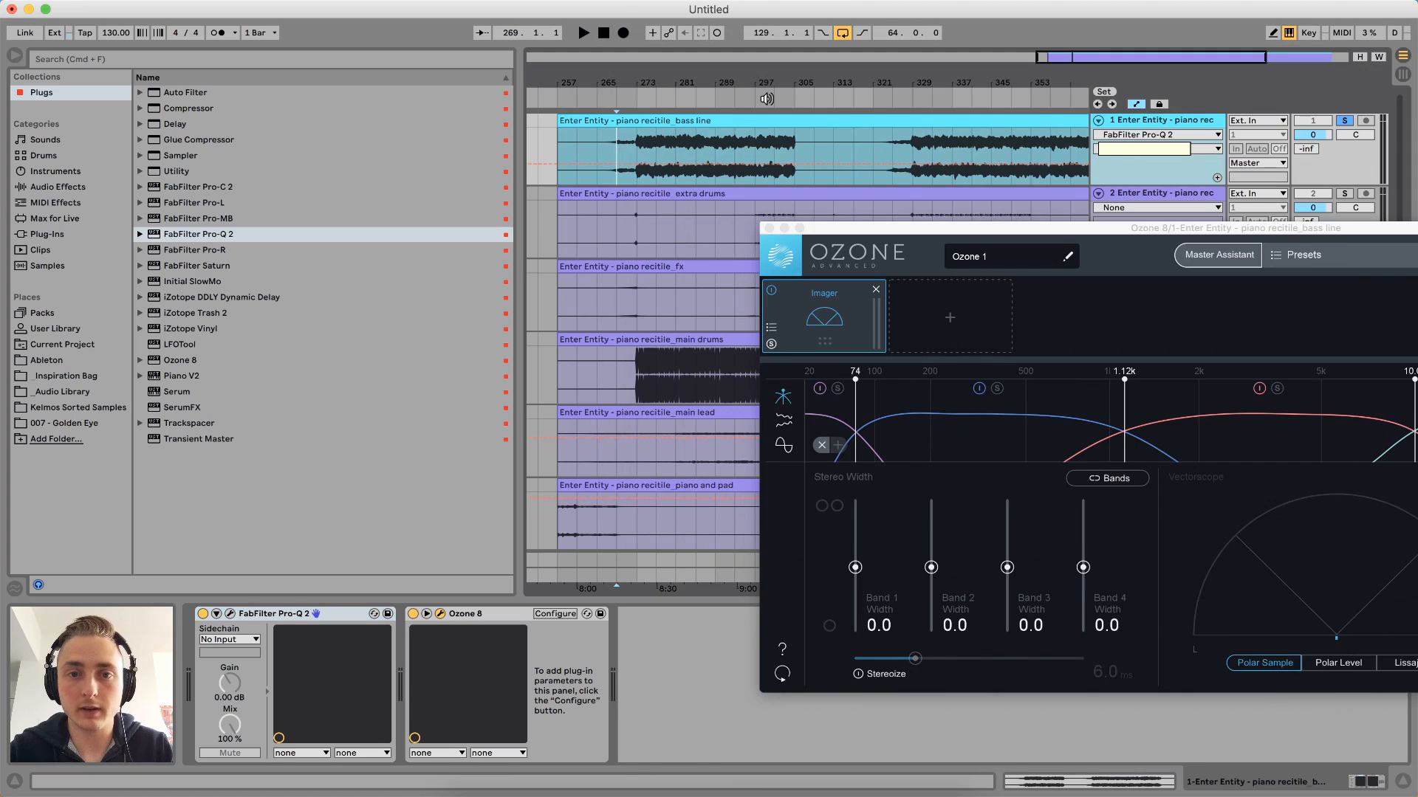
pyautogui.press('space')
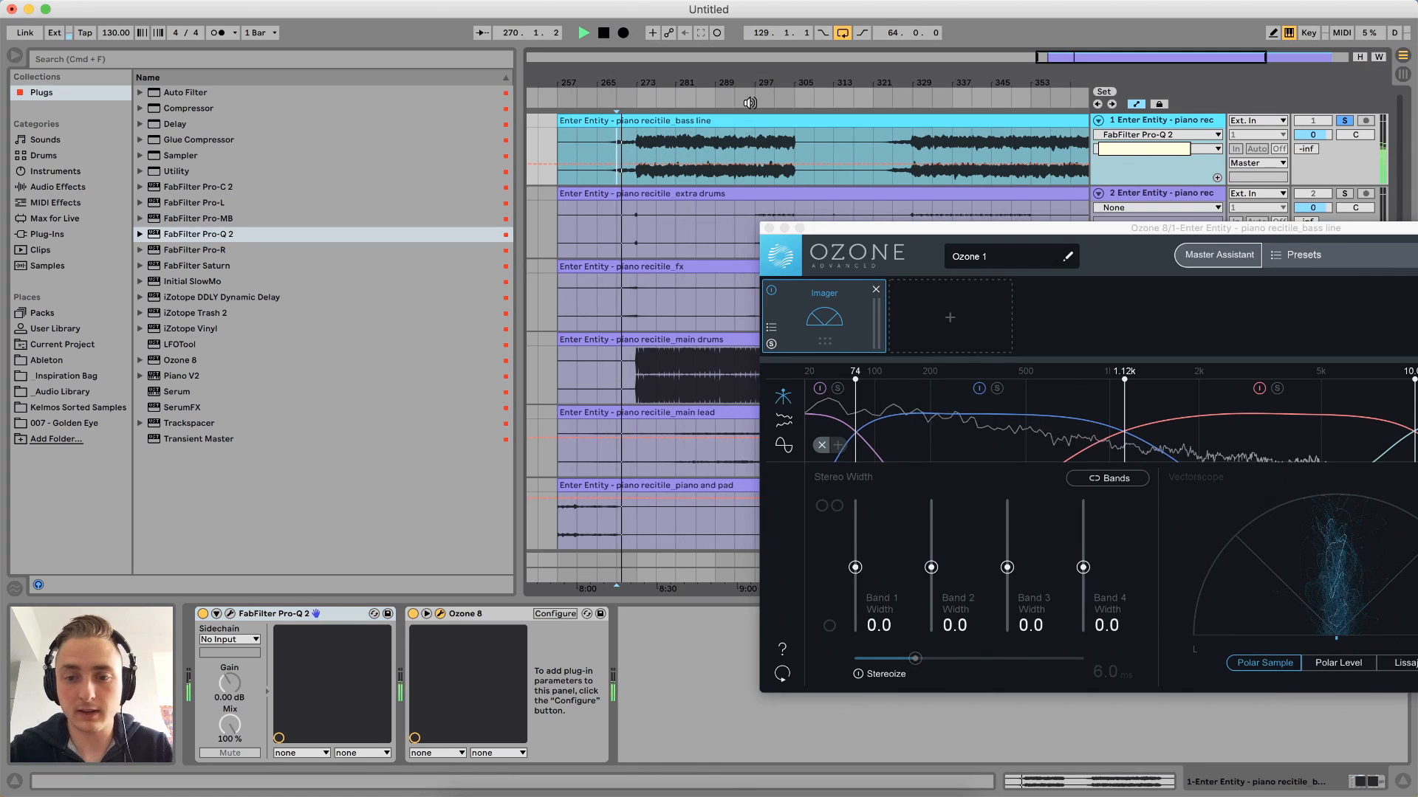
pyautogui.press('space')
# Show the Pro-Q 2 on/off automation on the bass line track and set it to Off up to bar 273
pyautogui.click(203, 614)
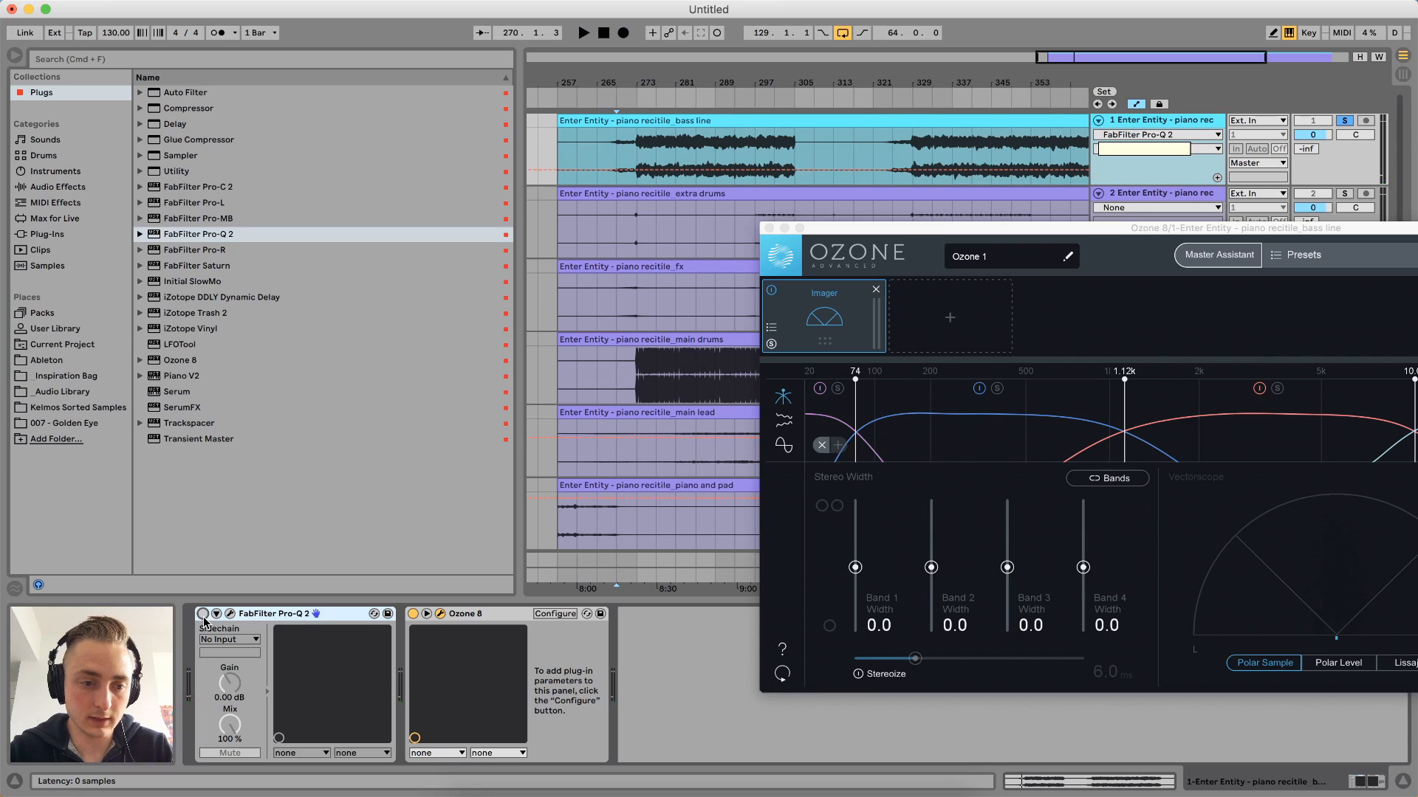
pyautogui.click(203, 614)
pyautogui.rightClick(206, 620)
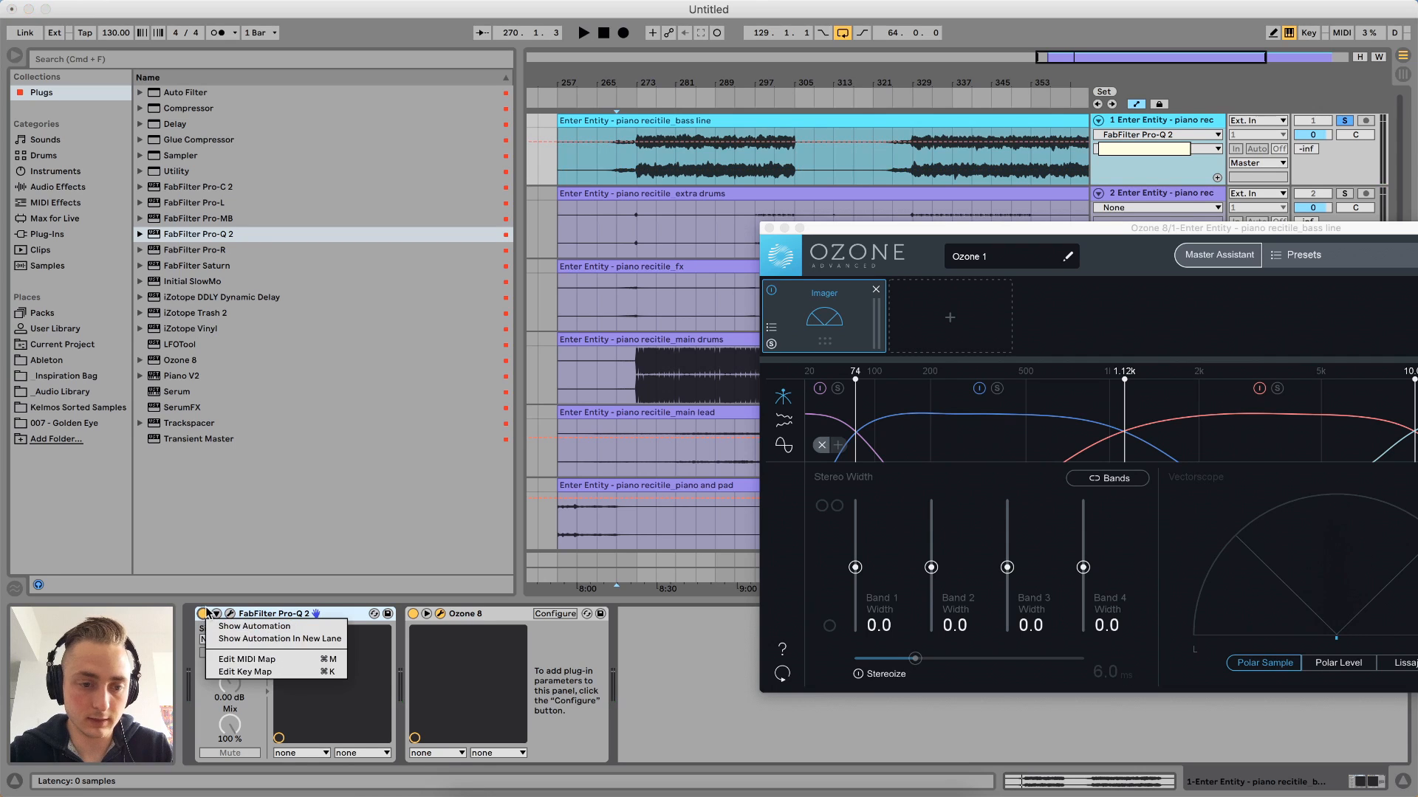
pyautogui.click(251, 627)
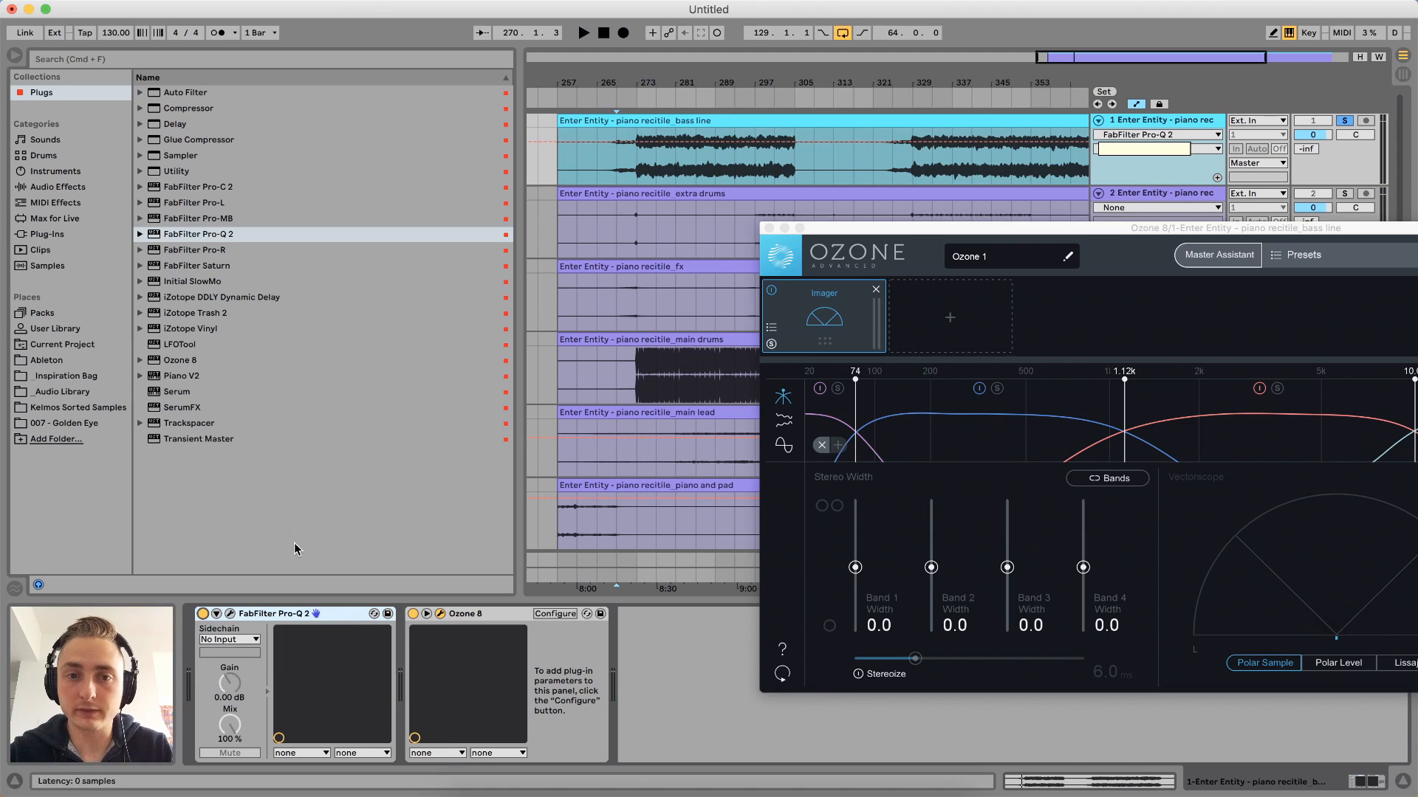
pyautogui.click(635, 141)
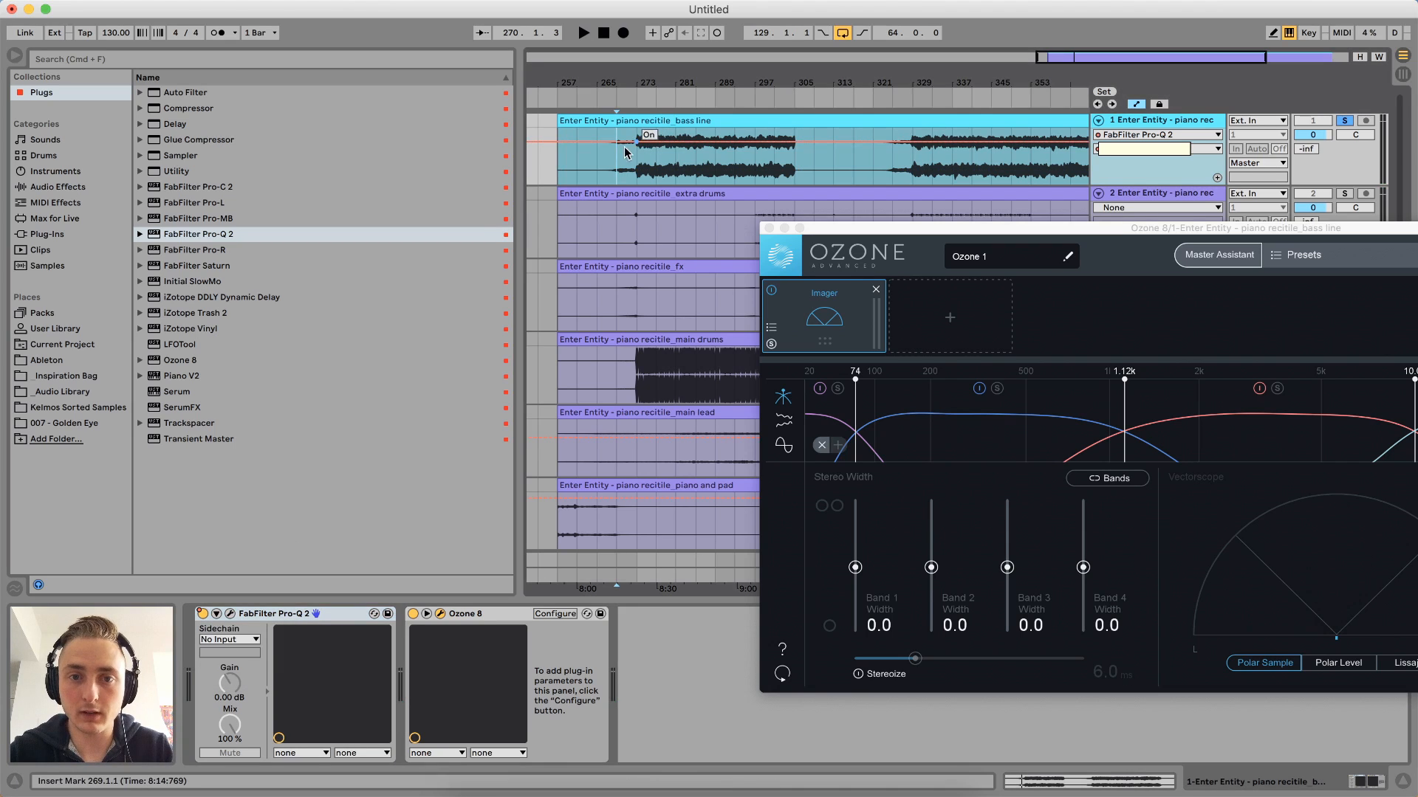
pyautogui.moveTo(618, 141); pyautogui.dragTo(618, 170)
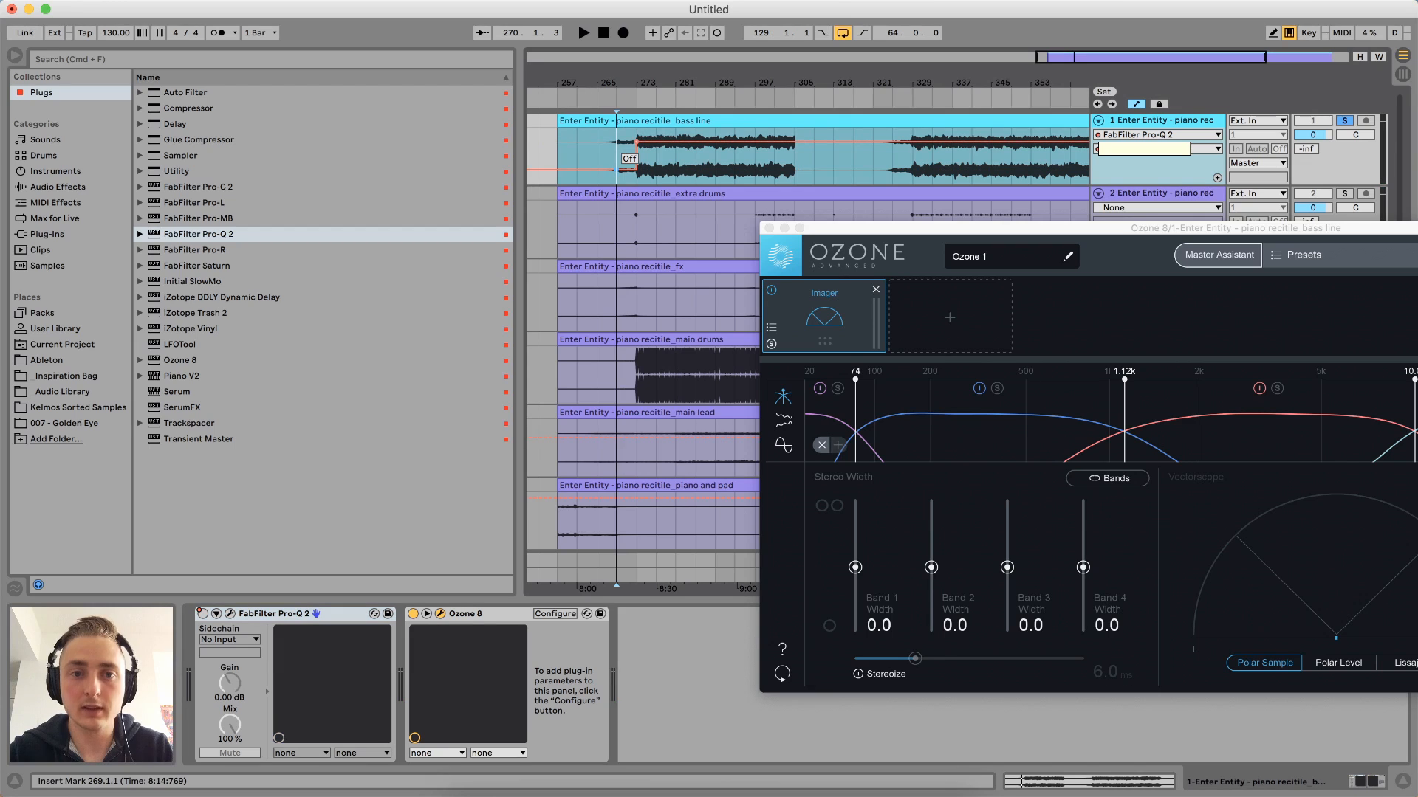
# Play the bass line from bar 269 and raise the side low cut in Pro-Q 2 to 201.47 Hz
pyautogui.press('space')
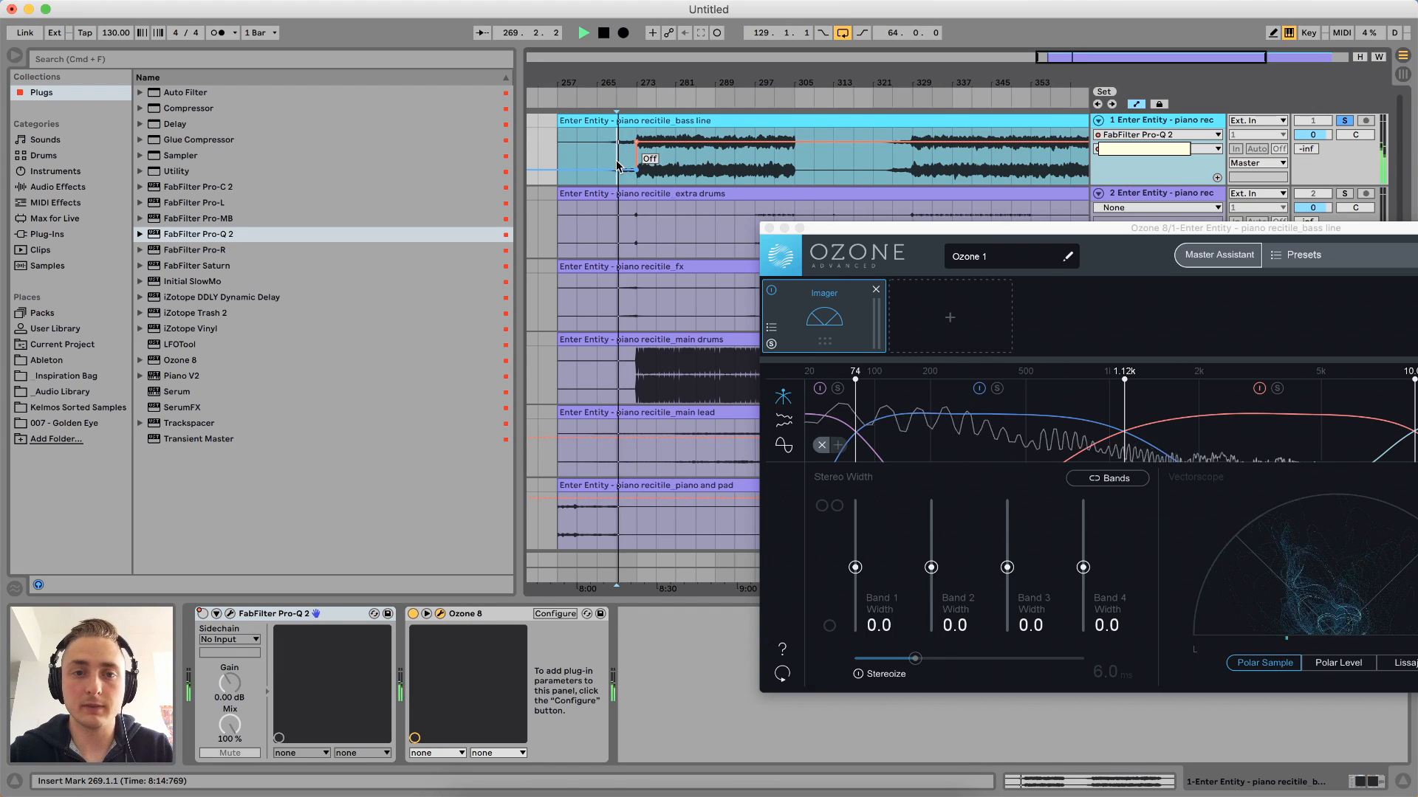
pyautogui.click(231, 614)
pyautogui.moveTo(446, 200)
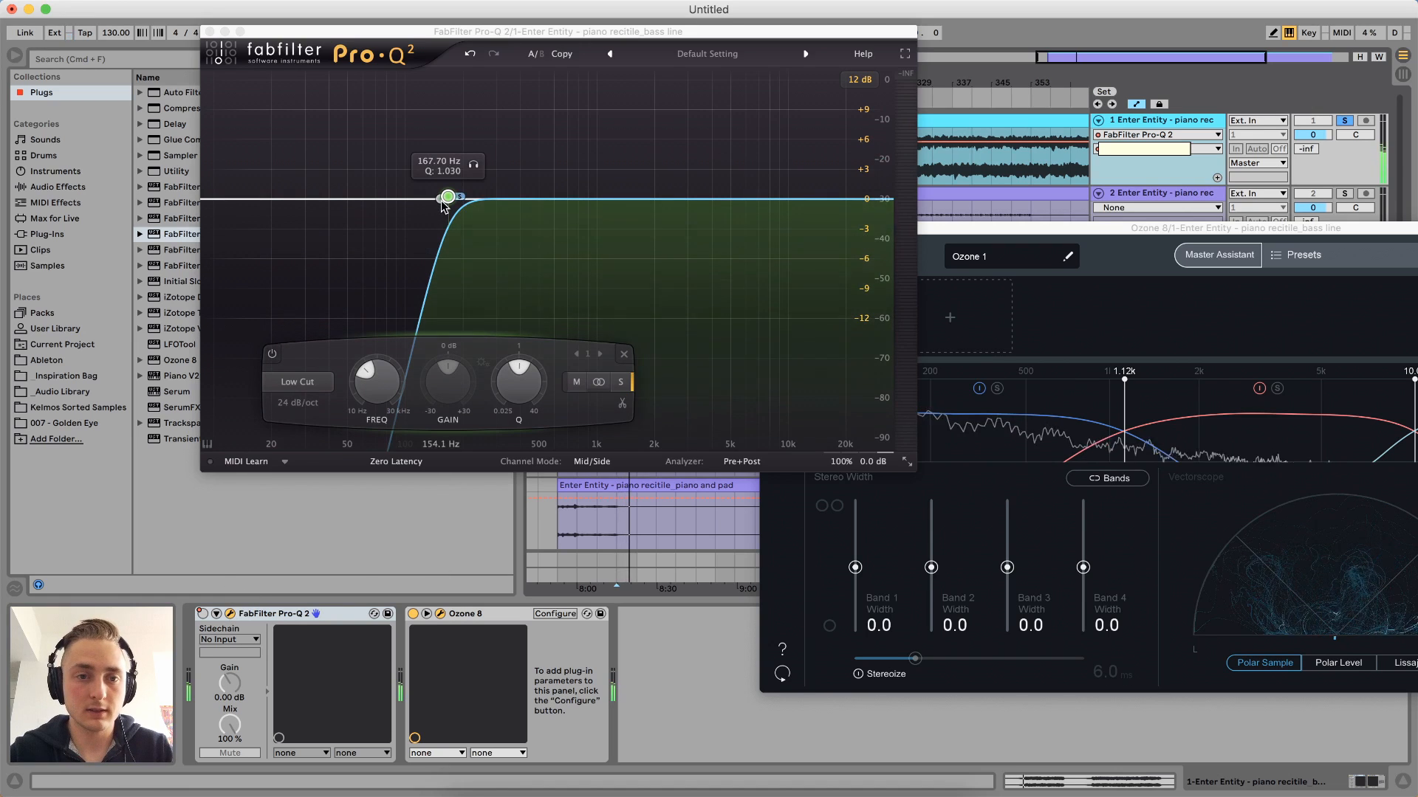
pyautogui.moveTo(378, 385); pyautogui.dragTo(387, 377)
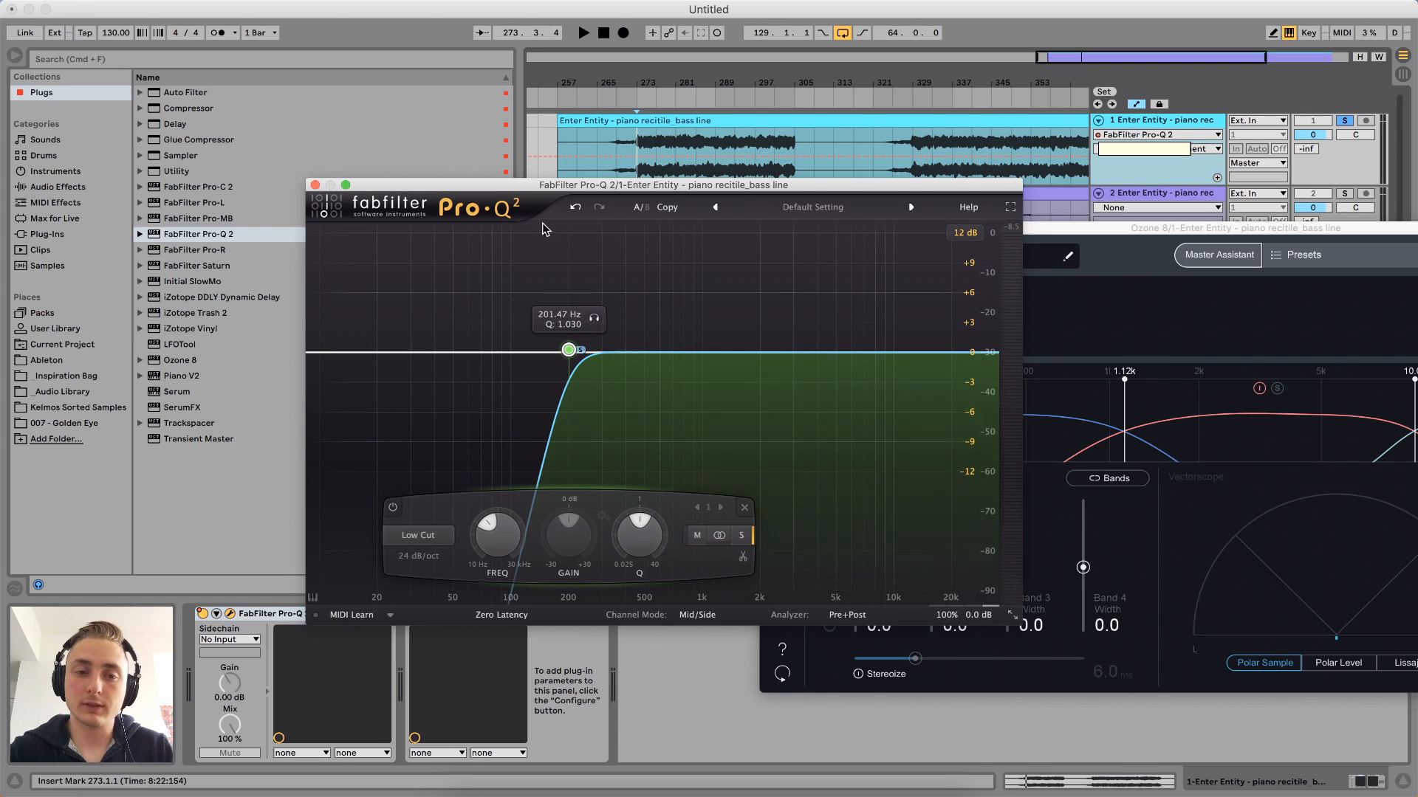
# Reposition the Pro-Q 2 window and audition the frequencies removed by the 201.47 Hz side low cut during playback, ending with band listening off
pyautogui.moveTo(622, 186); pyautogui.dragTo(564, 132)
pyautogui.moveTo(539, 266)
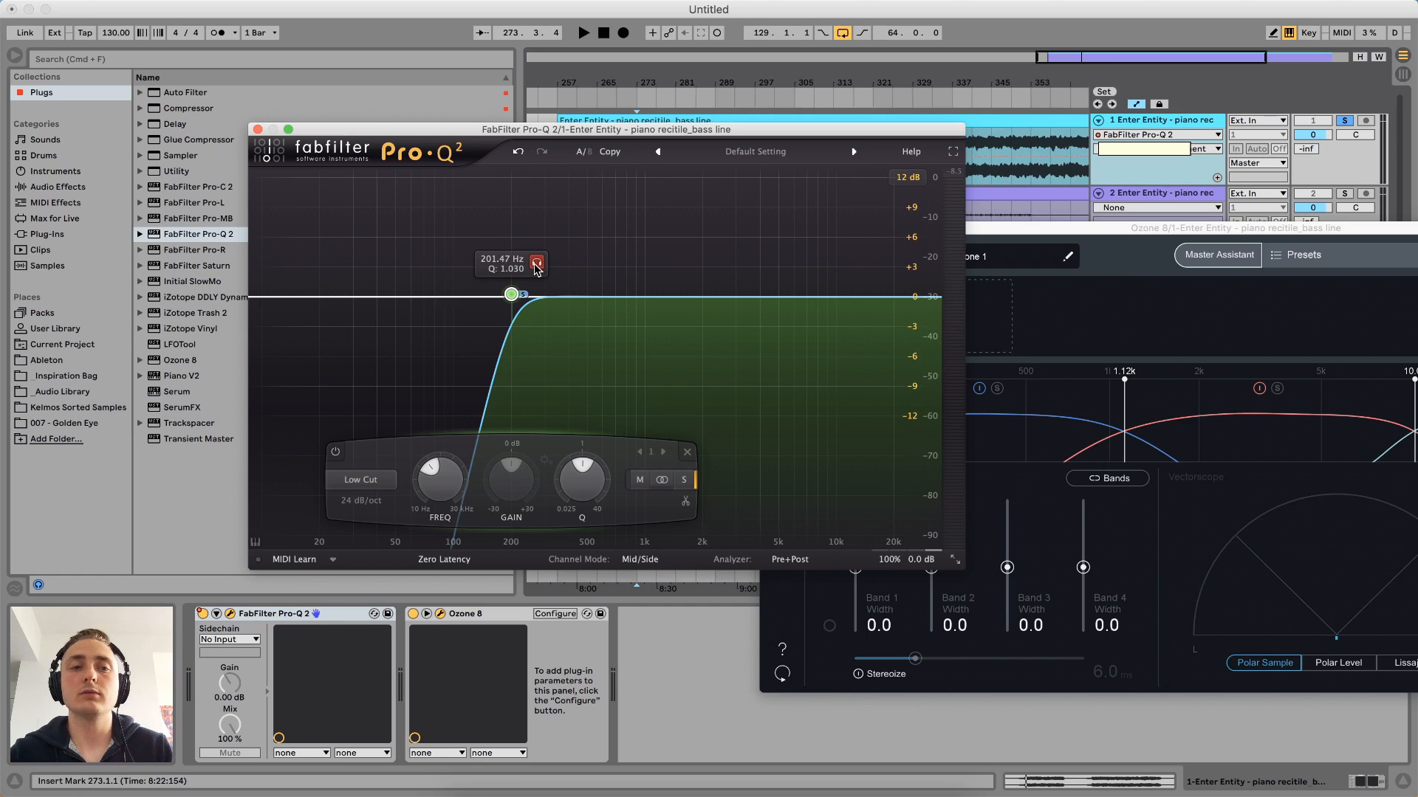
pyautogui.click(537, 263)
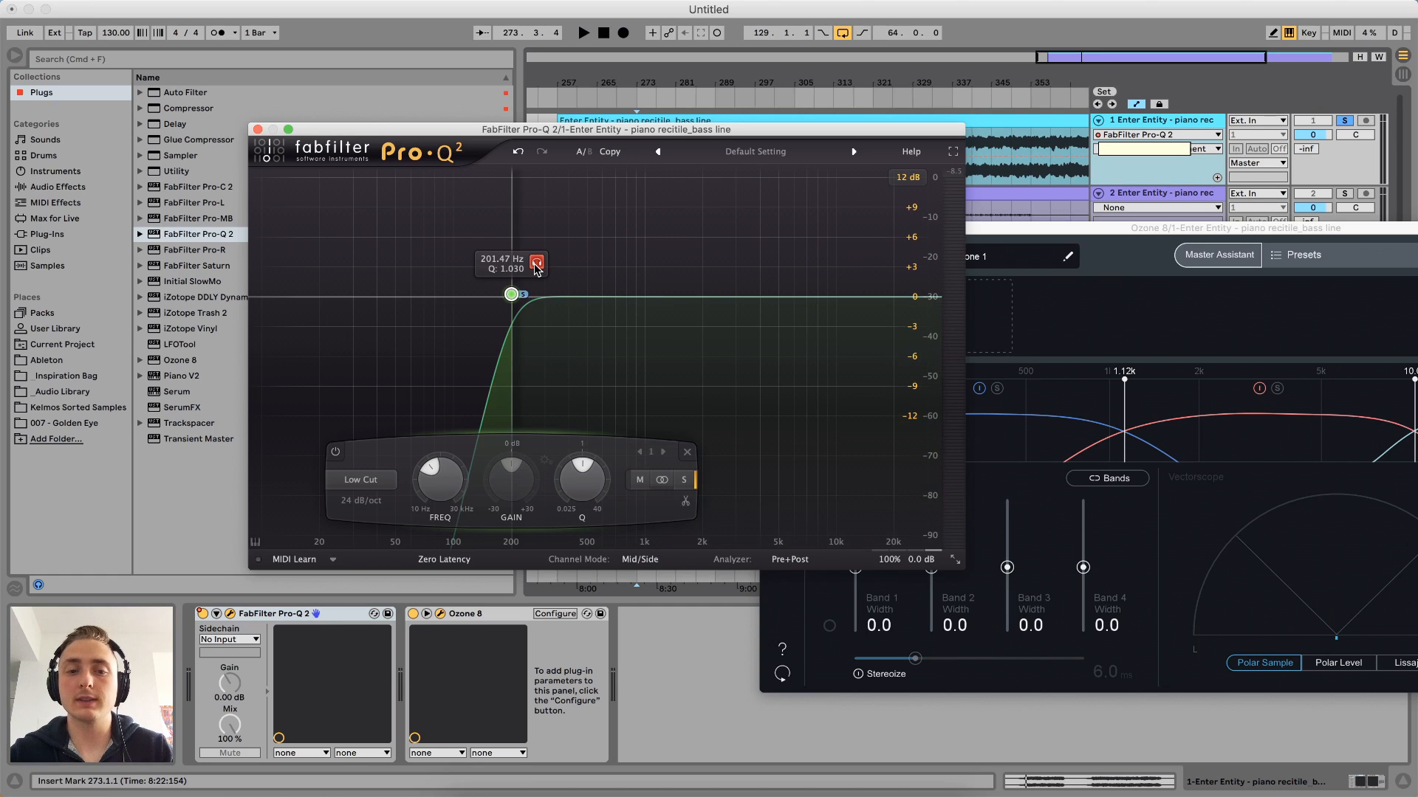
pyautogui.press('space')
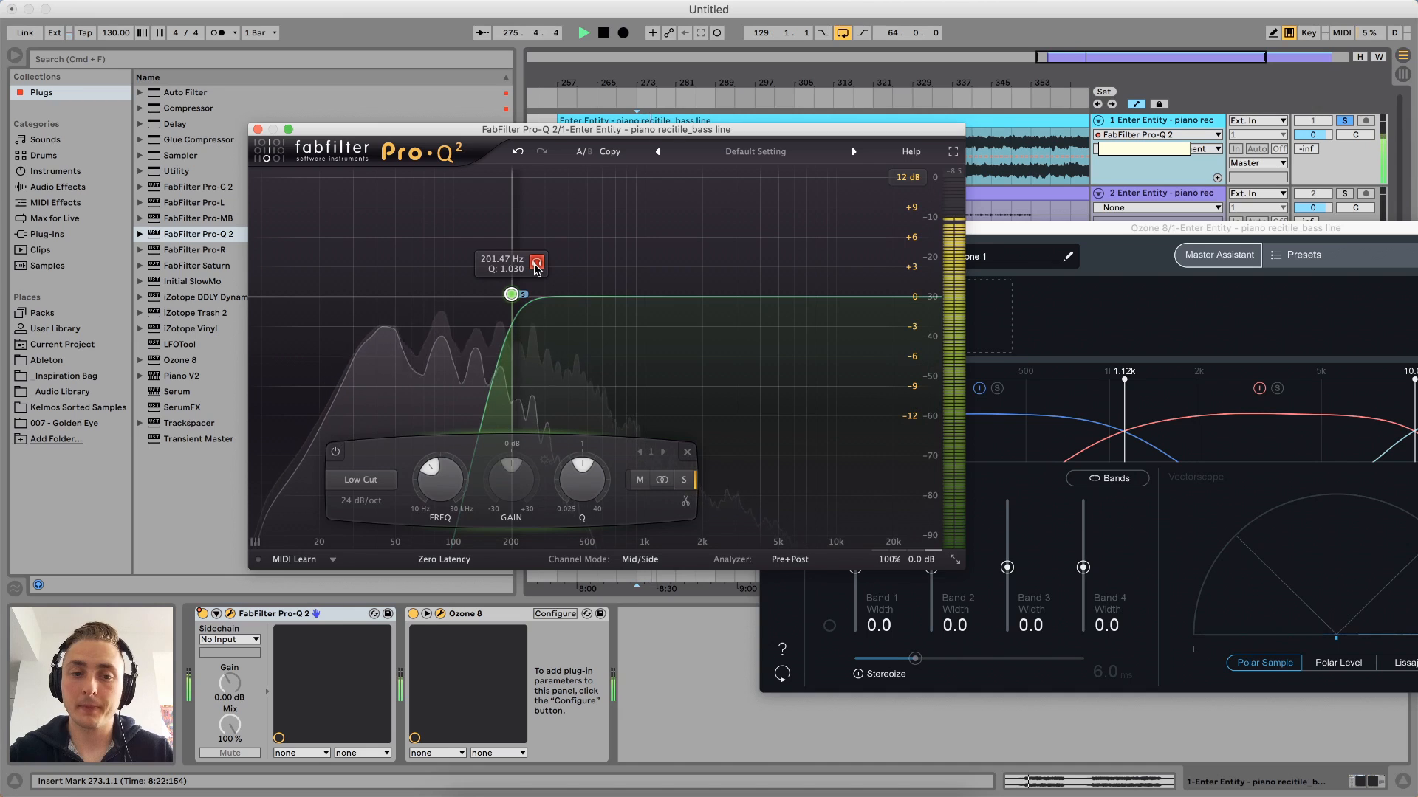
pyautogui.click(537, 263)
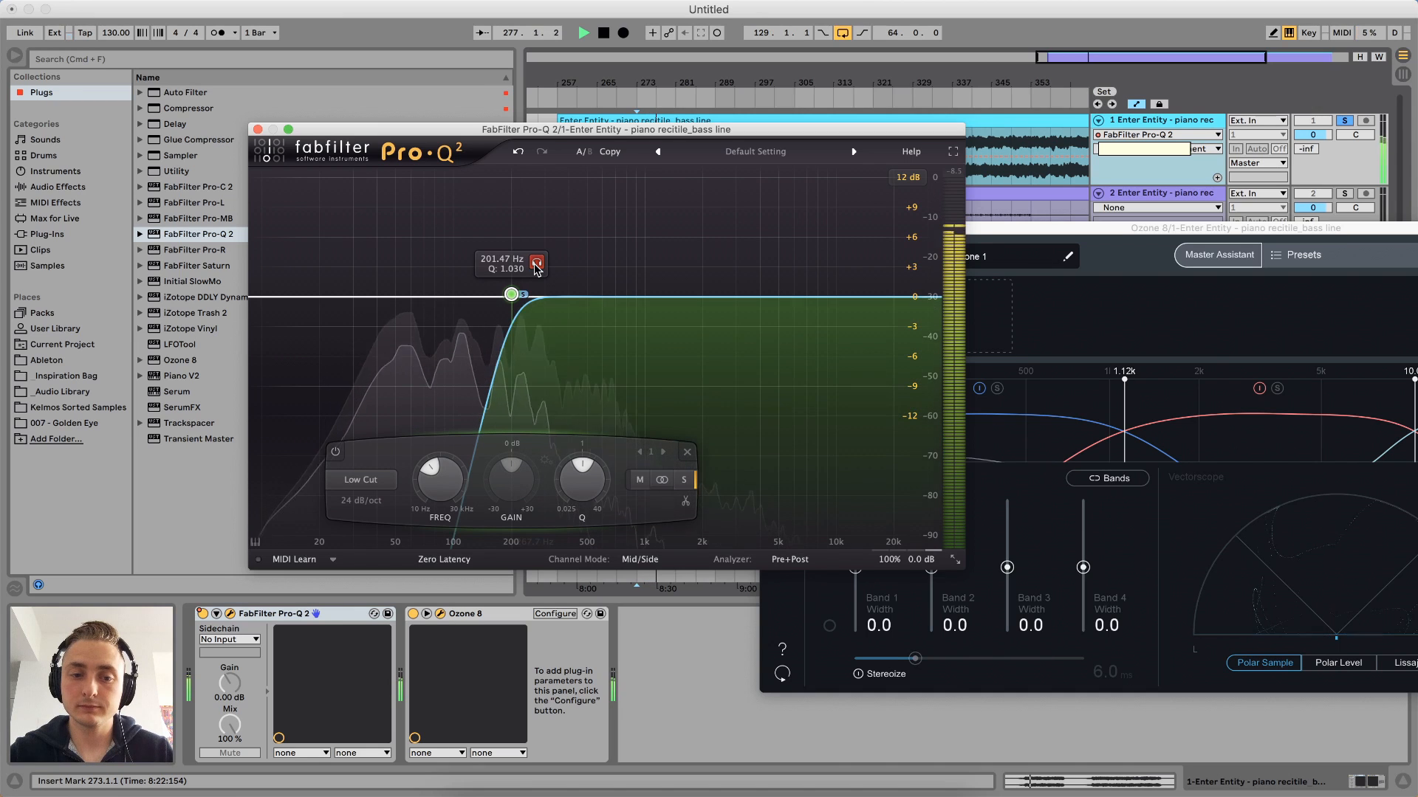
# Bypass and re-enable Pro-Q 2 during playback to compare the stereo width, ending with playback stopped and the Pro-Q 2 window closed
pyautogui.click(203, 617)
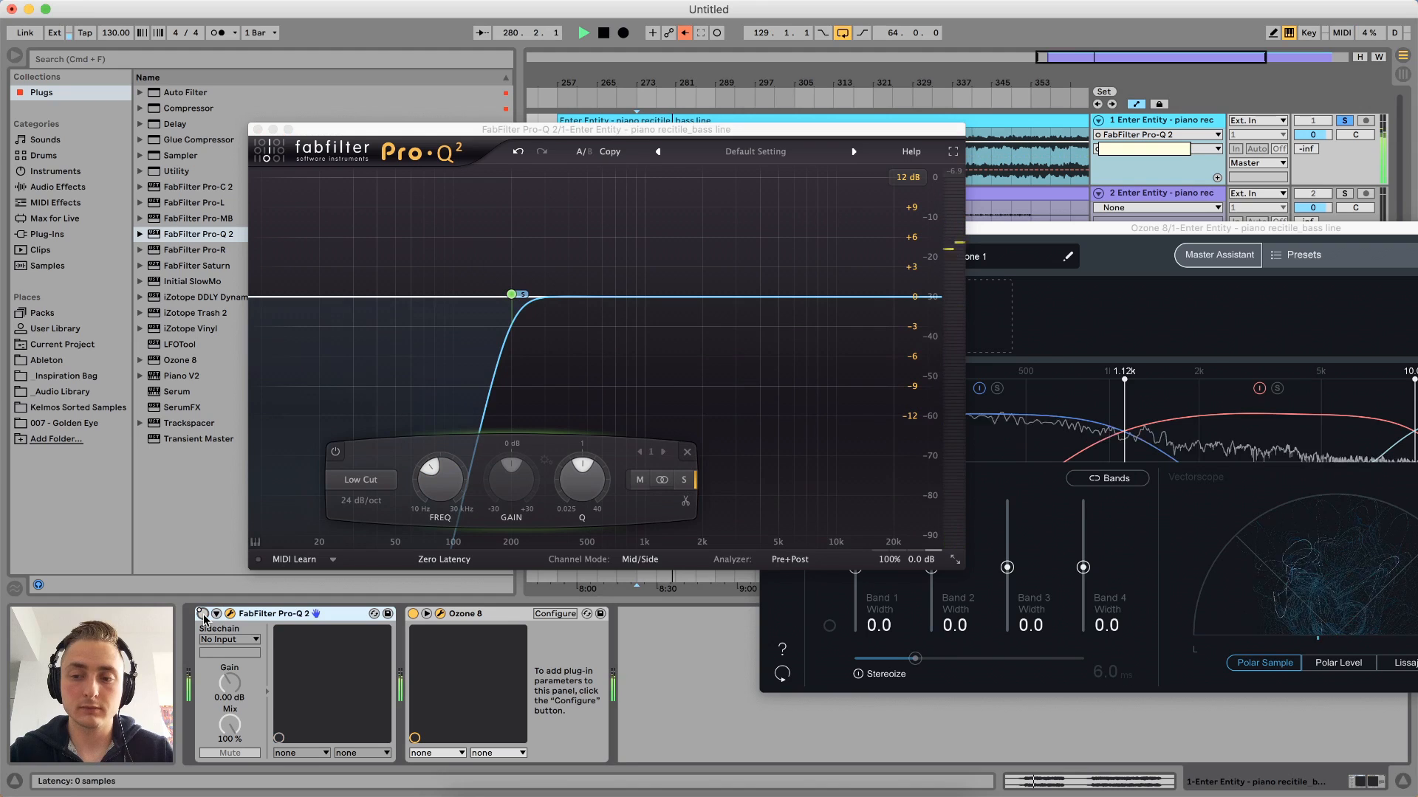
pyautogui.click(203, 615)
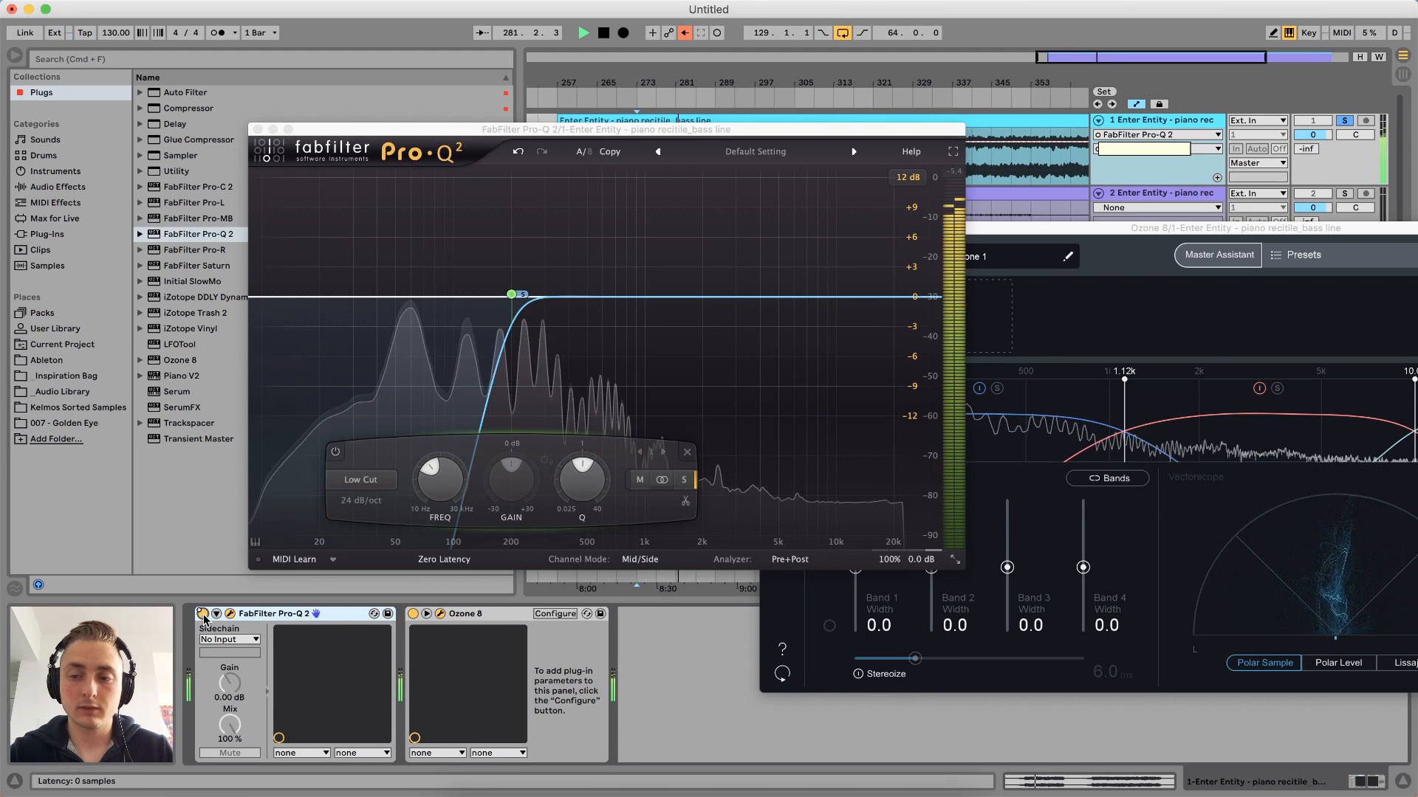
pyautogui.press('space')
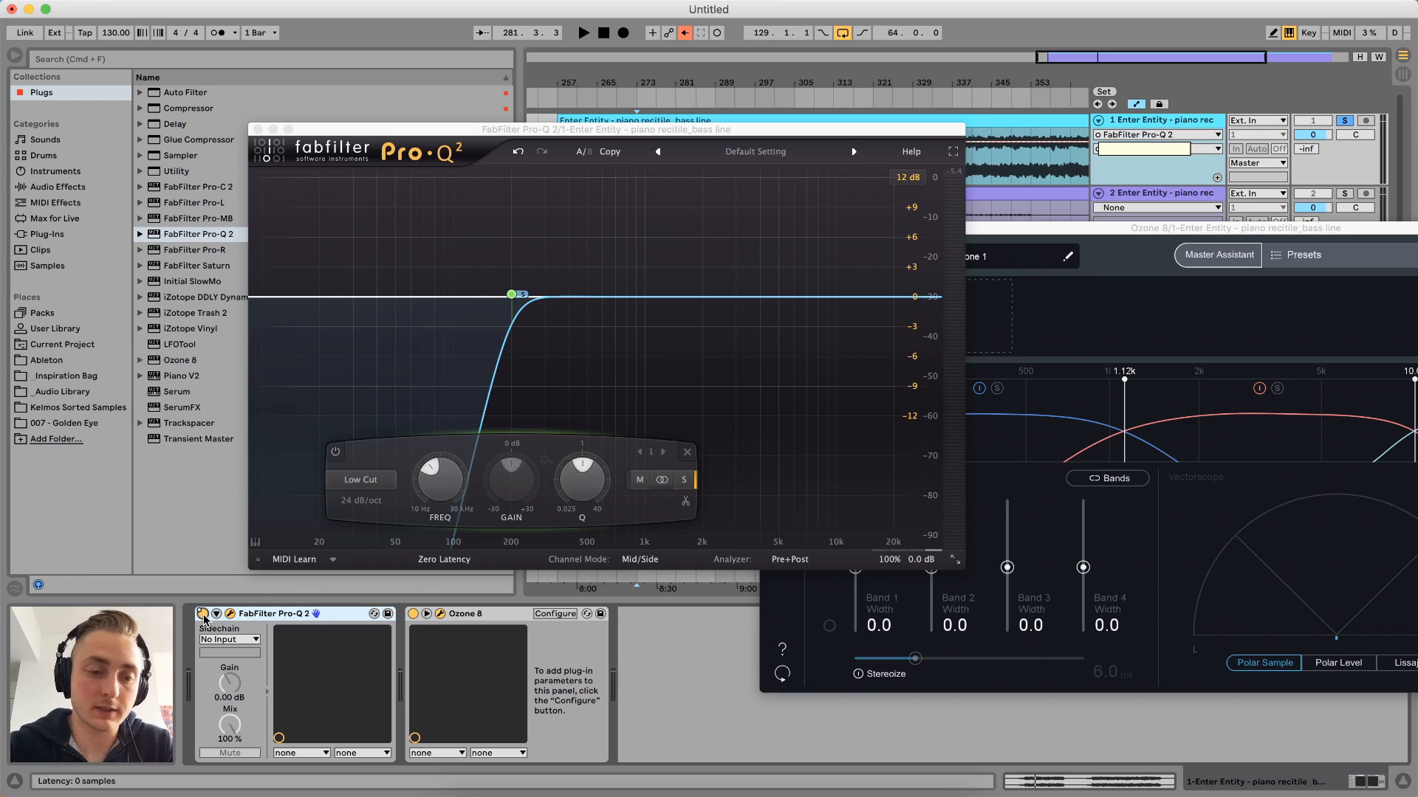
pyautogui.click(257, 129)
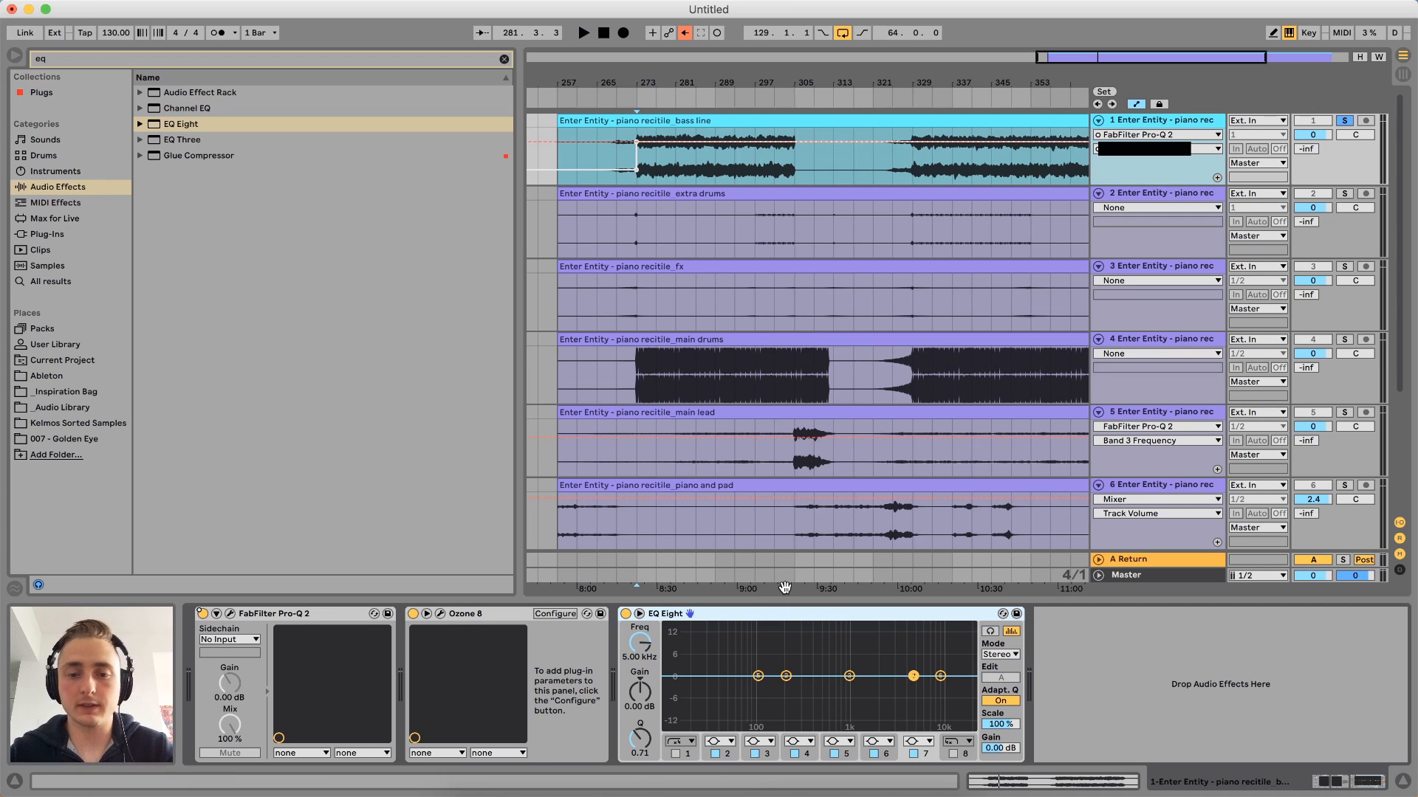
# Turn on the low cut in EQ Eight's band 1 and set its frequency to 201 Hz, using the Pro-Q 2 curve as reference
pyautogui.click(758, 676)
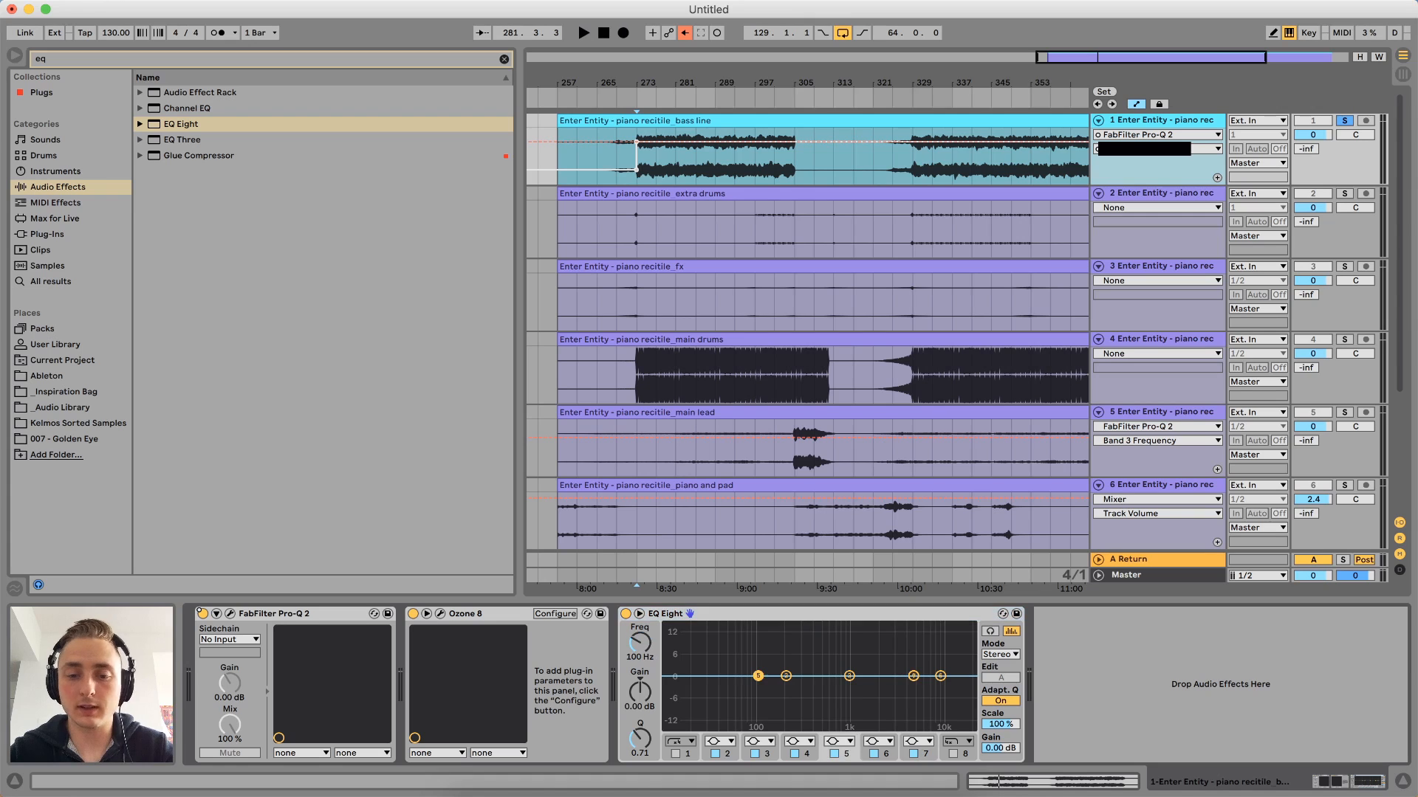
pyautogui.click(230, 614)
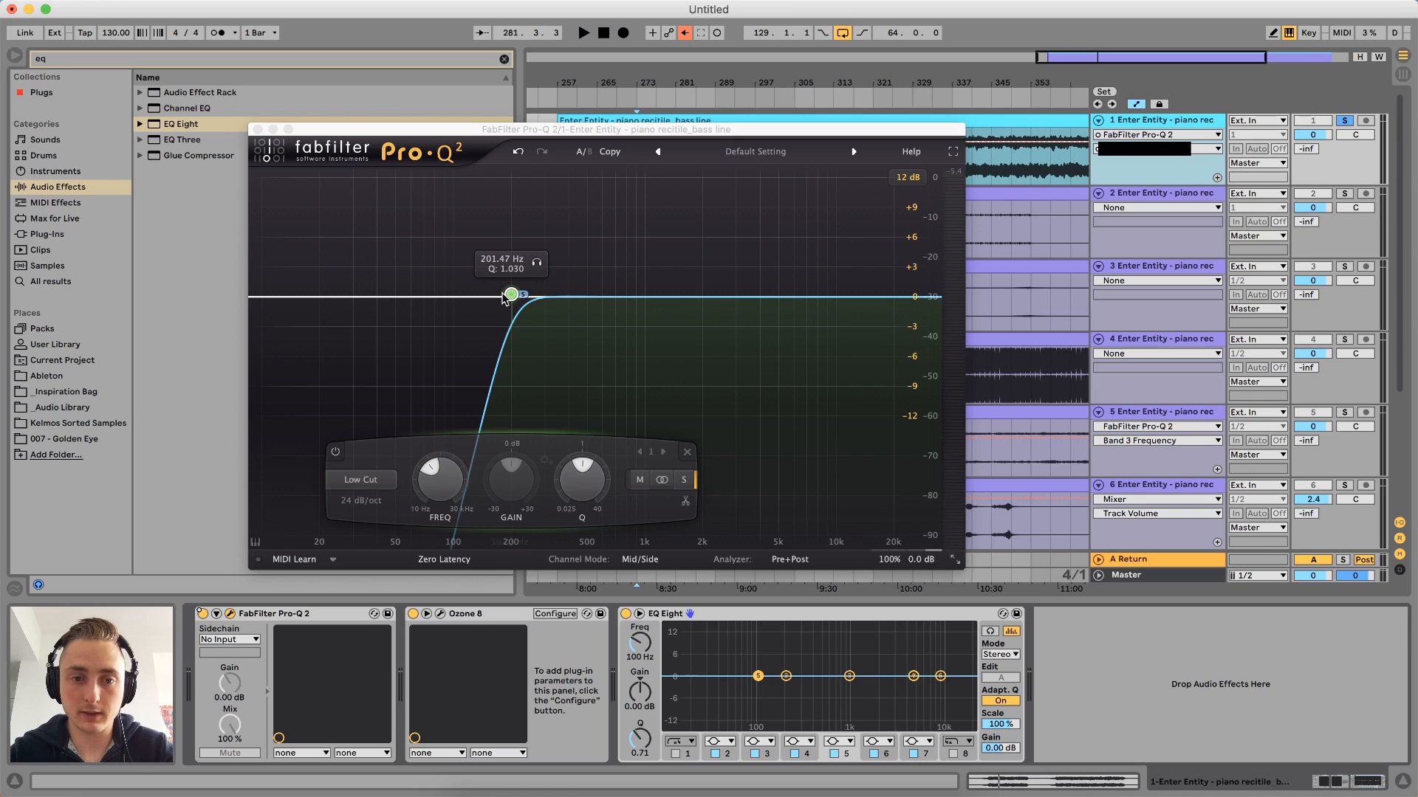
pyautogui.click(743, 744)
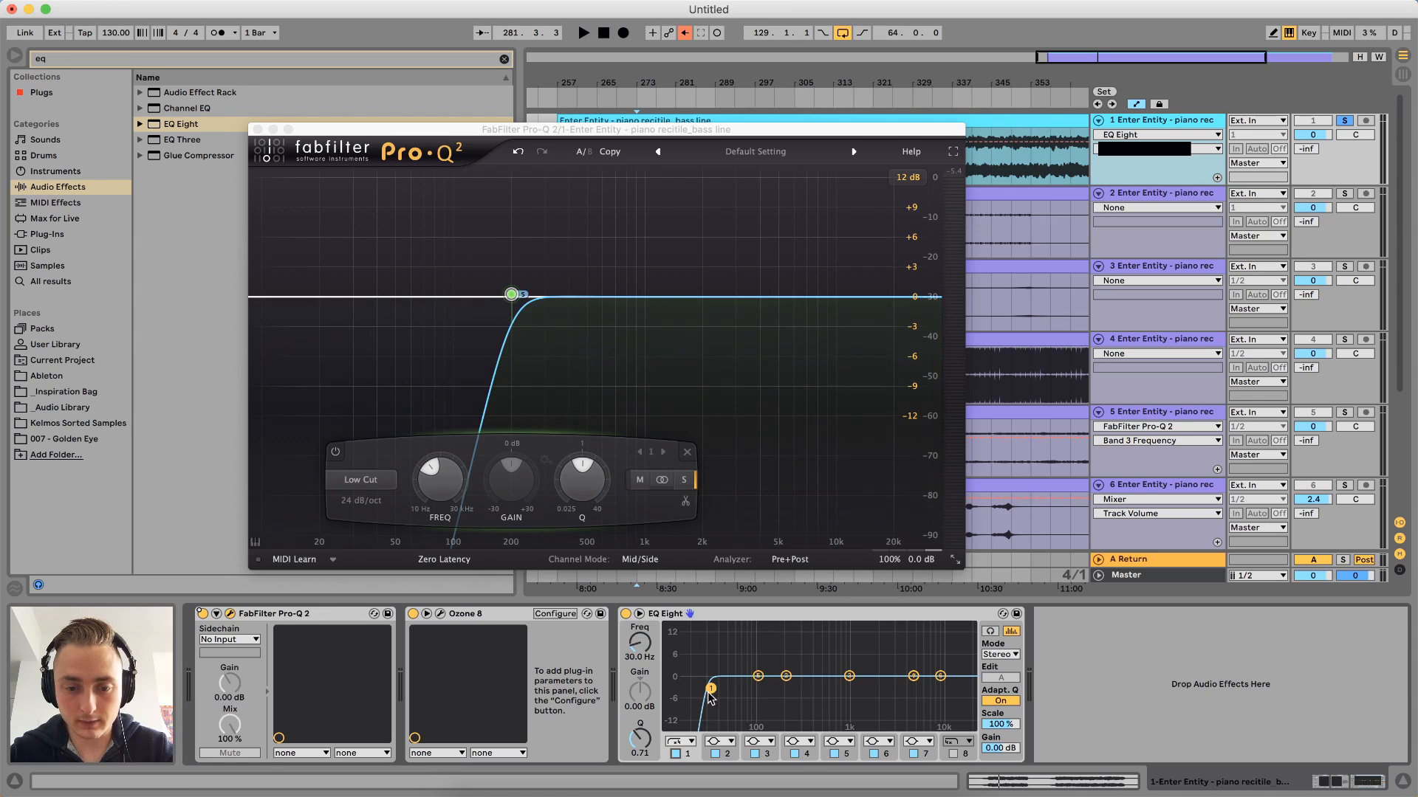
pyautogui.click(644, 649)
pyautogui.write('2')
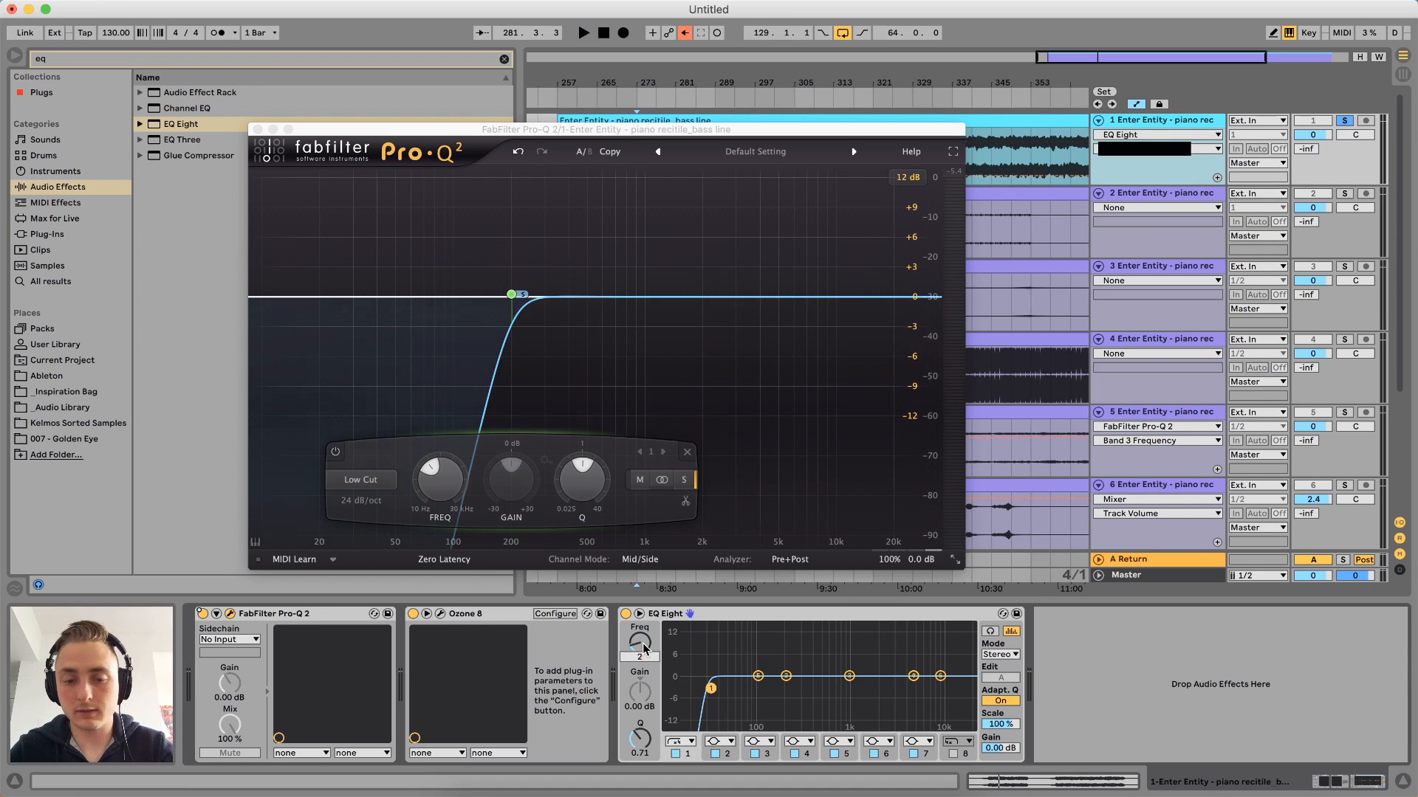
pyautogui.write('01')
pyautogui.press('Return')
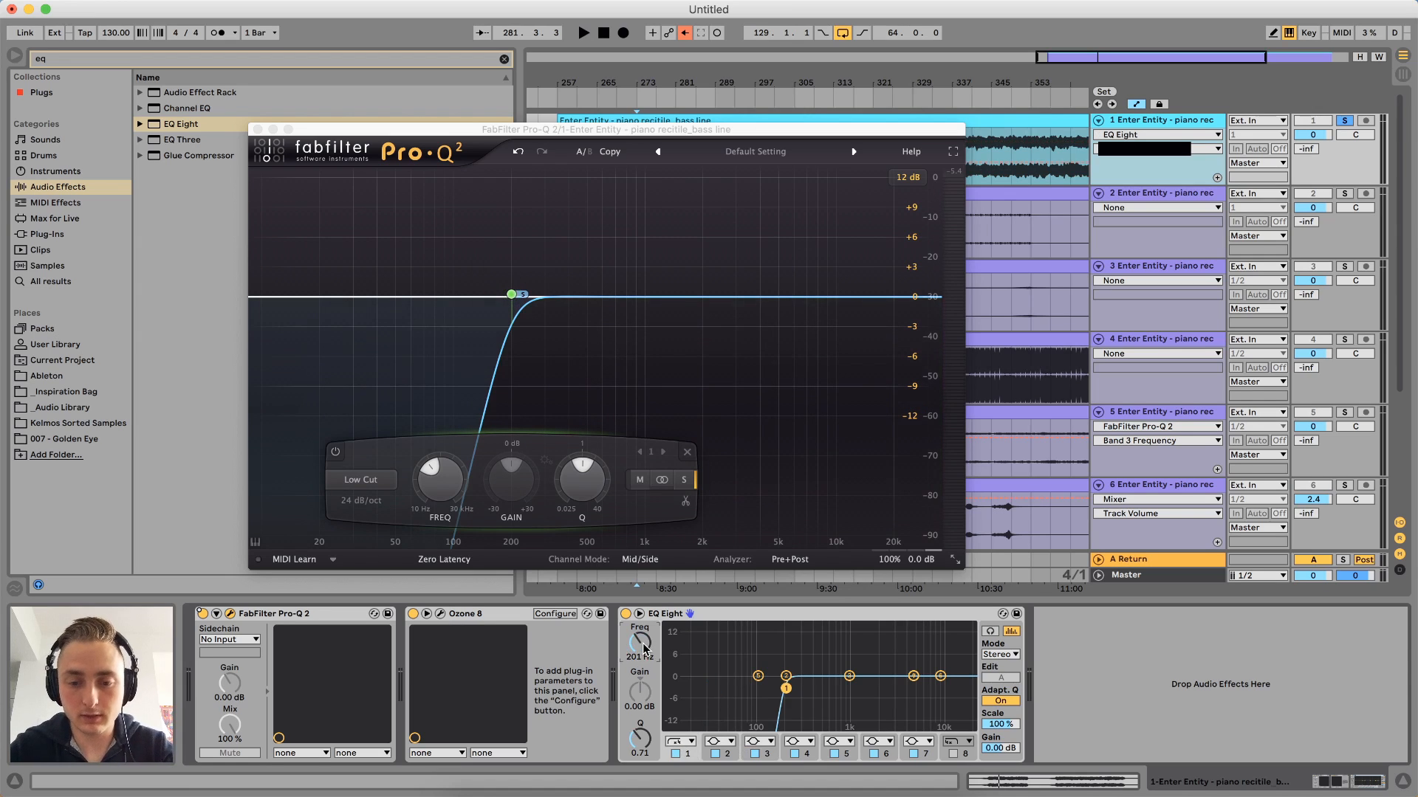
# Turn off bands 2 to 7 in EQ Eight, leaving only the band 1 low cut active
pyautogui.click(759, 676)
pyautogui.click(715, 753)
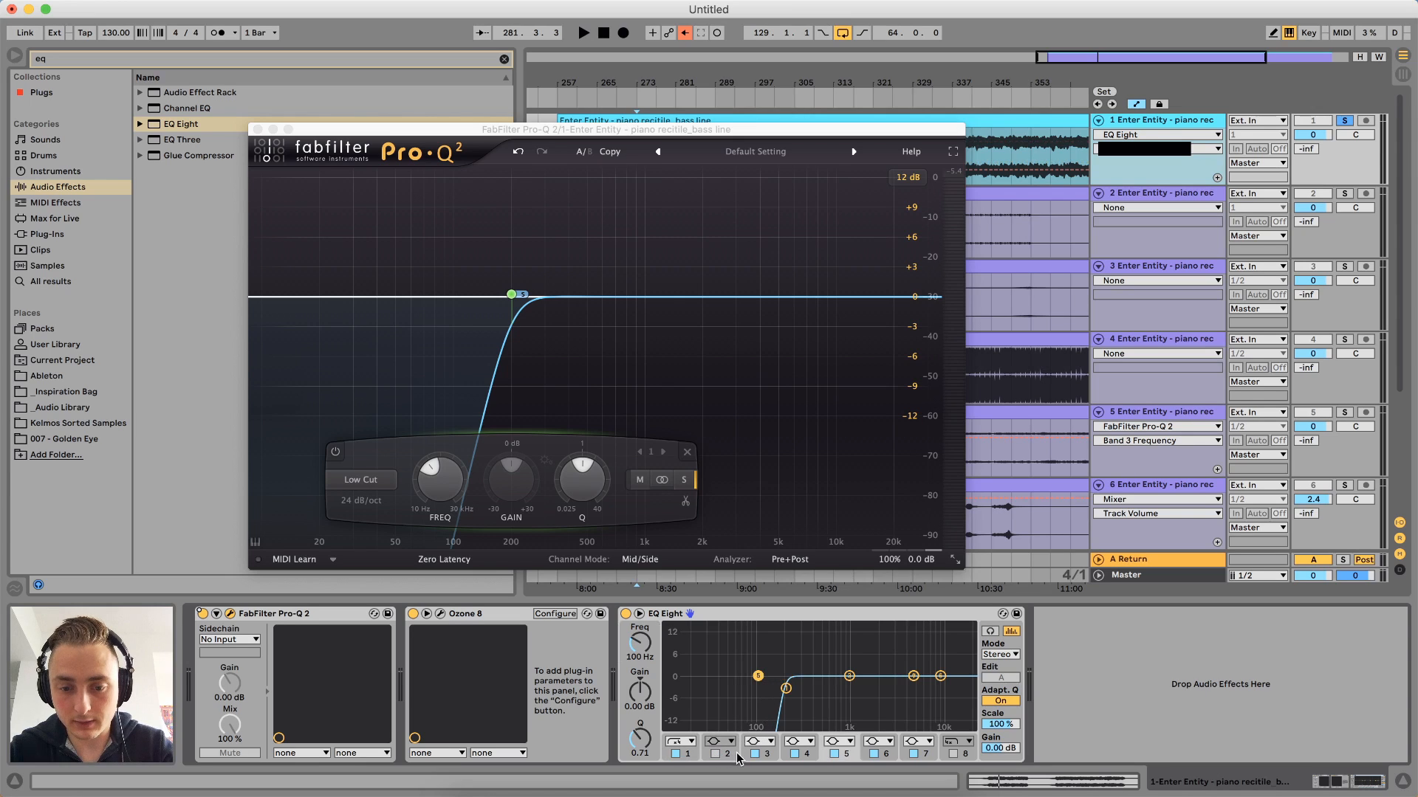
pyautogui.click(755, 754)
pyautogui.click(798, 754)
pyautogui.click(833, 754)
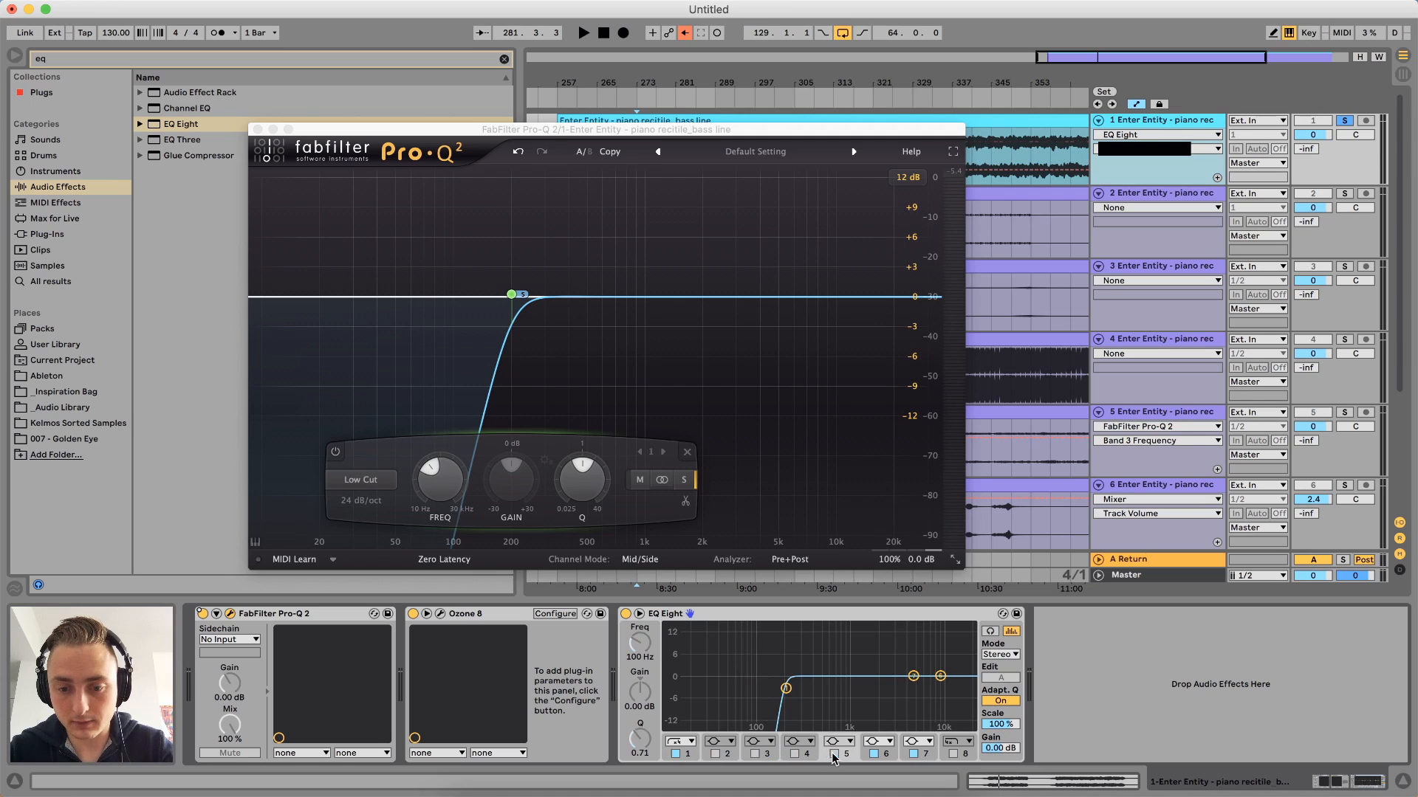
pyautogui.click(873, 754)
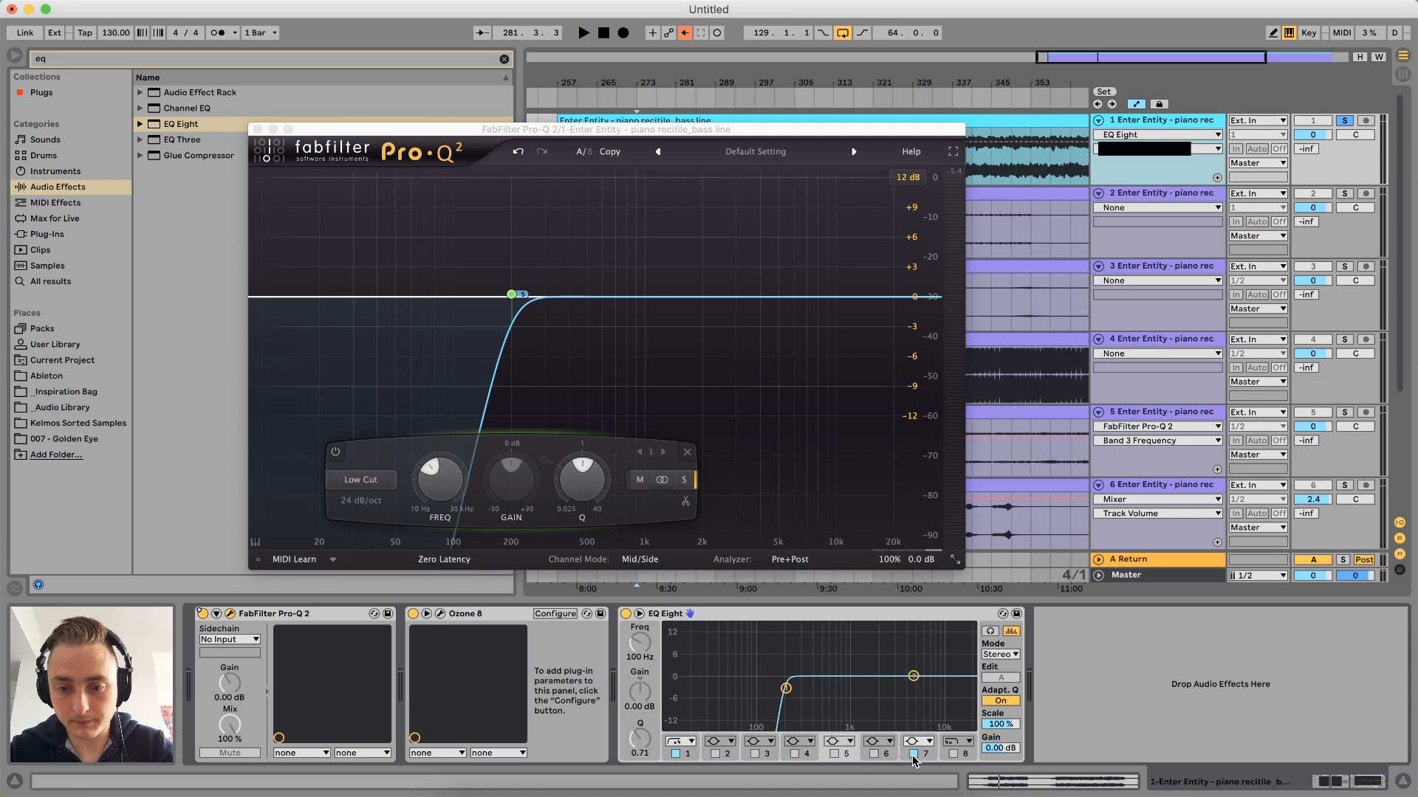
pyautogui.click(913, 754)
pyautogui.click(767, 622)
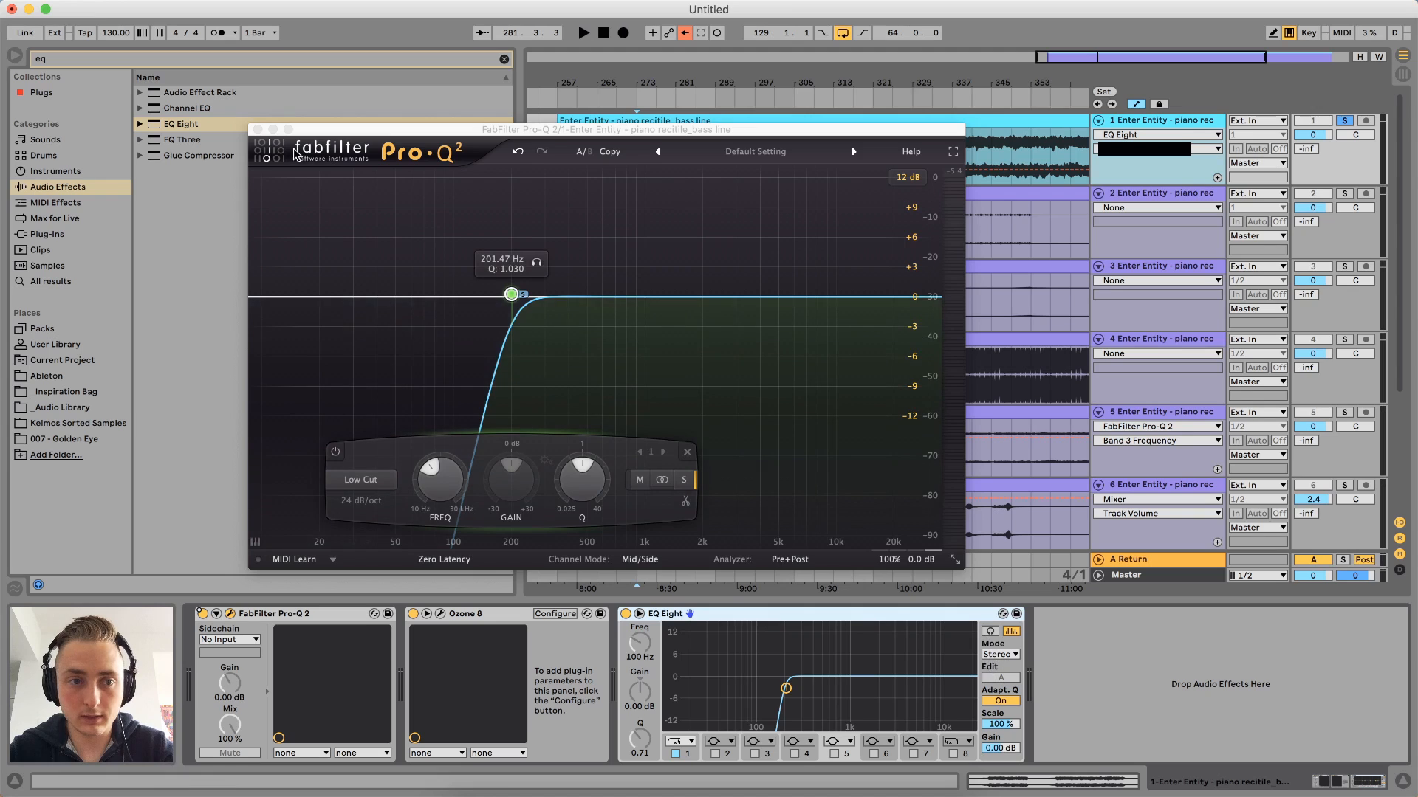
# Close the Pro-Q 2 window and set EQ Eight's processing mode to M/S
pyautogui.click(258, 129)
pyautogui.click(994, 655)
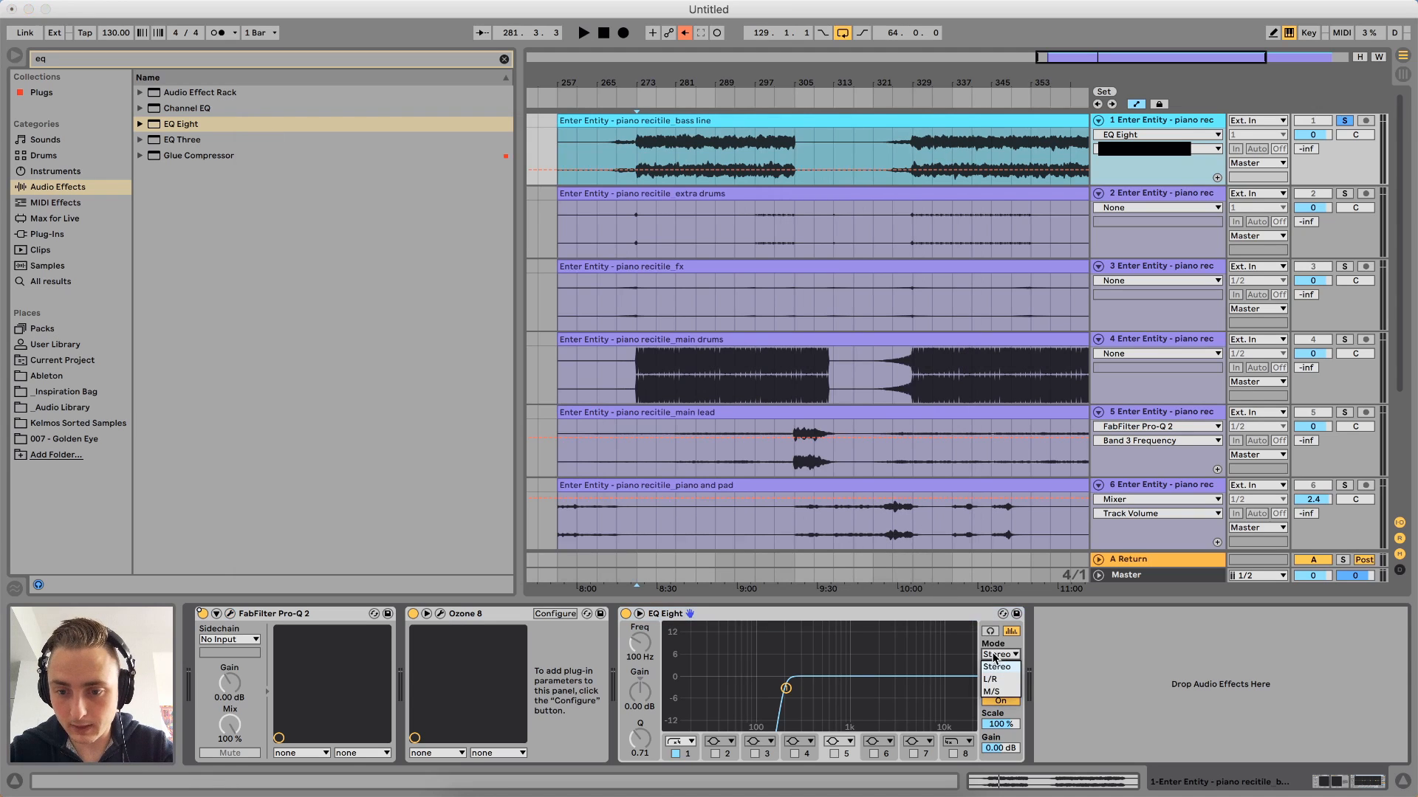
pyautogui.click(996, 693)
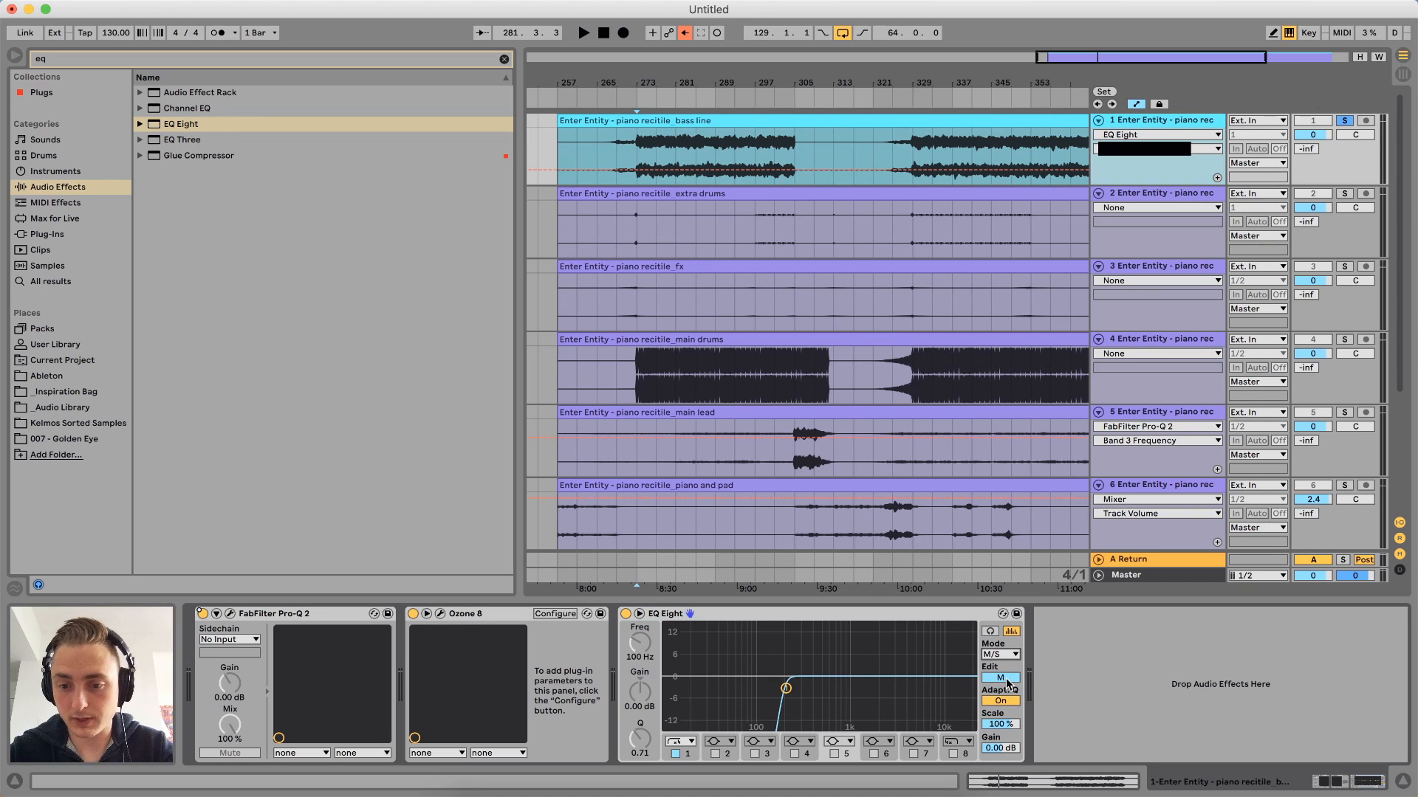
# Compare EQ Eight's Mid and Side curves, and turn off the band 1 low cut on the Mid channel
pyautogui.click(1009, 685)
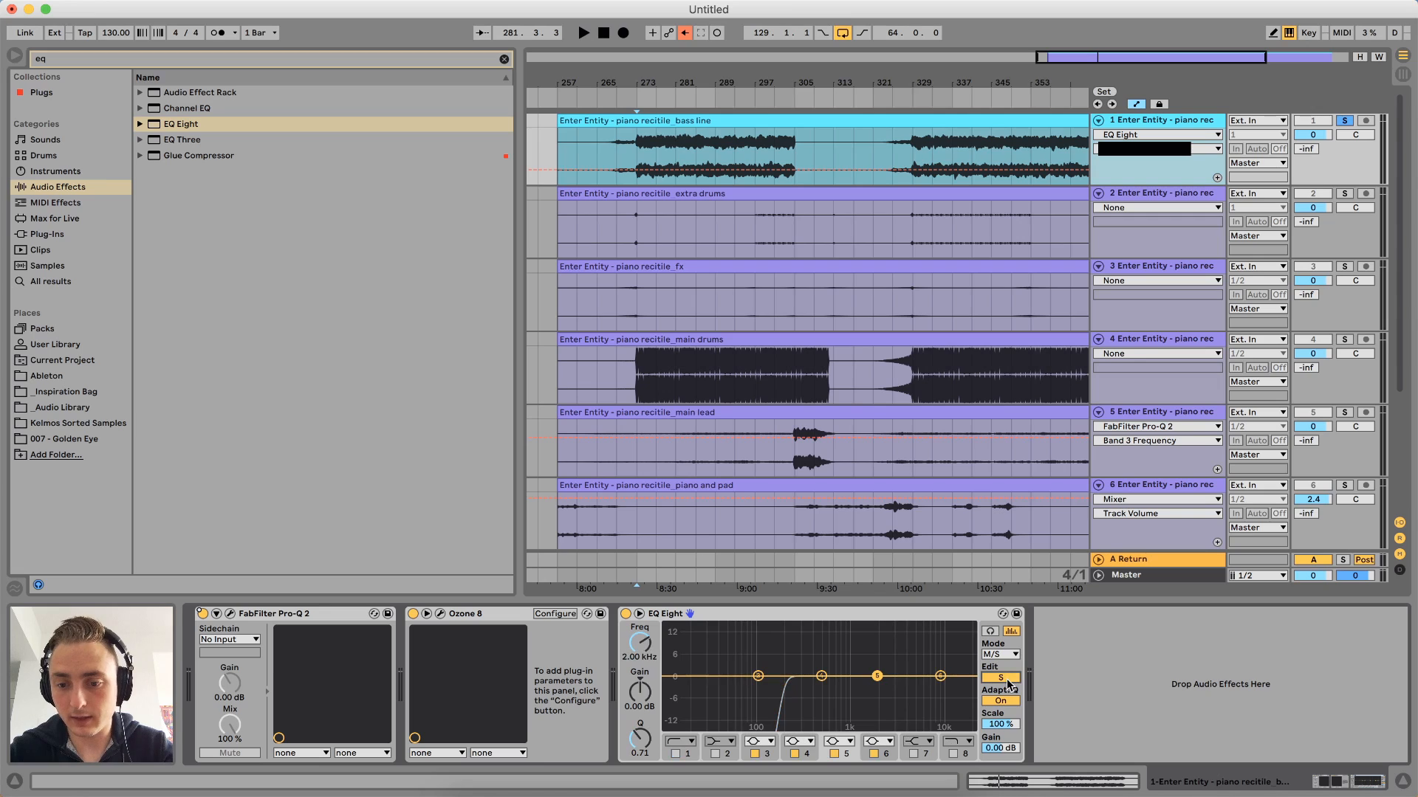
pyautogui.click(1008, 685)
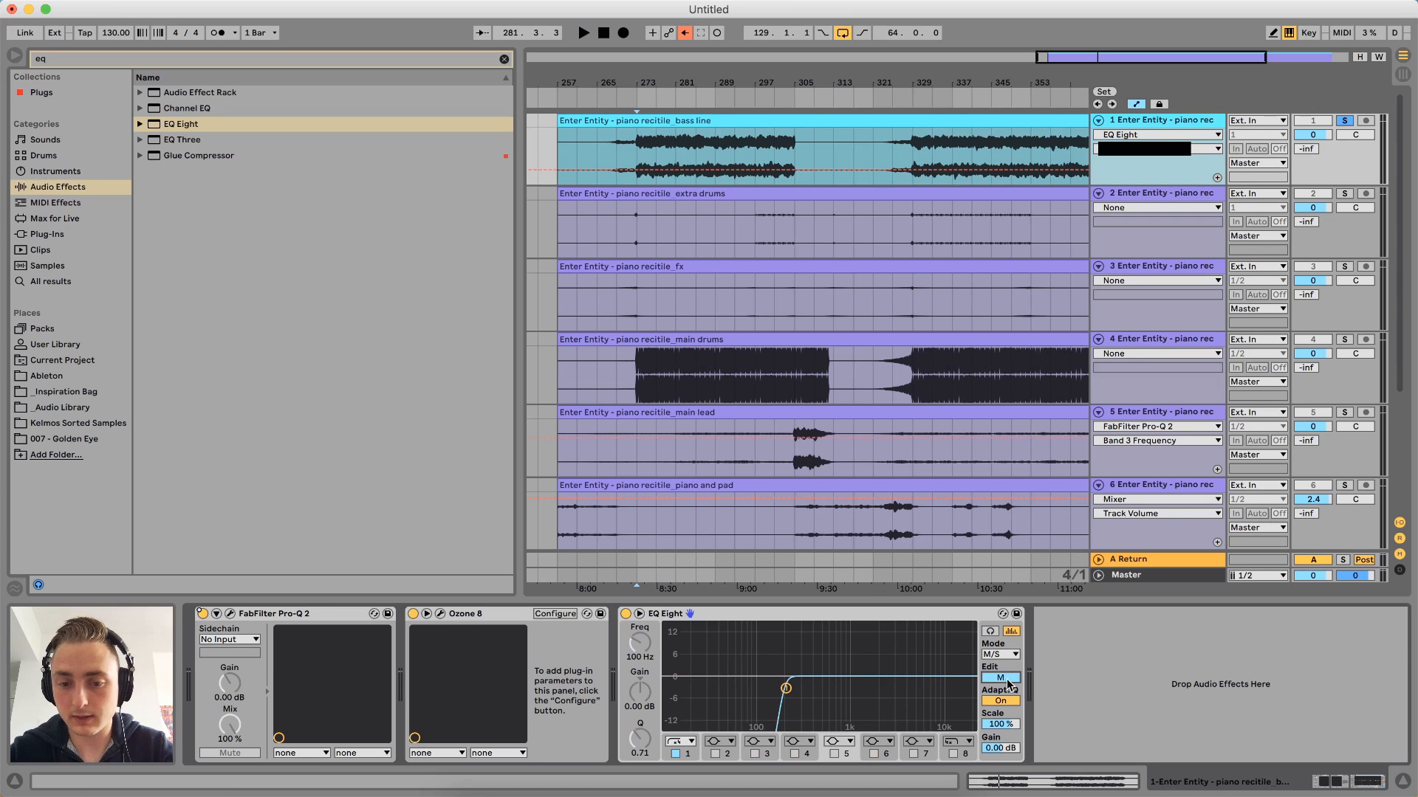
pyautogui.click(1009, 685)
pyautogui.click(1009, 684)
pyautogui.click(784, 689)
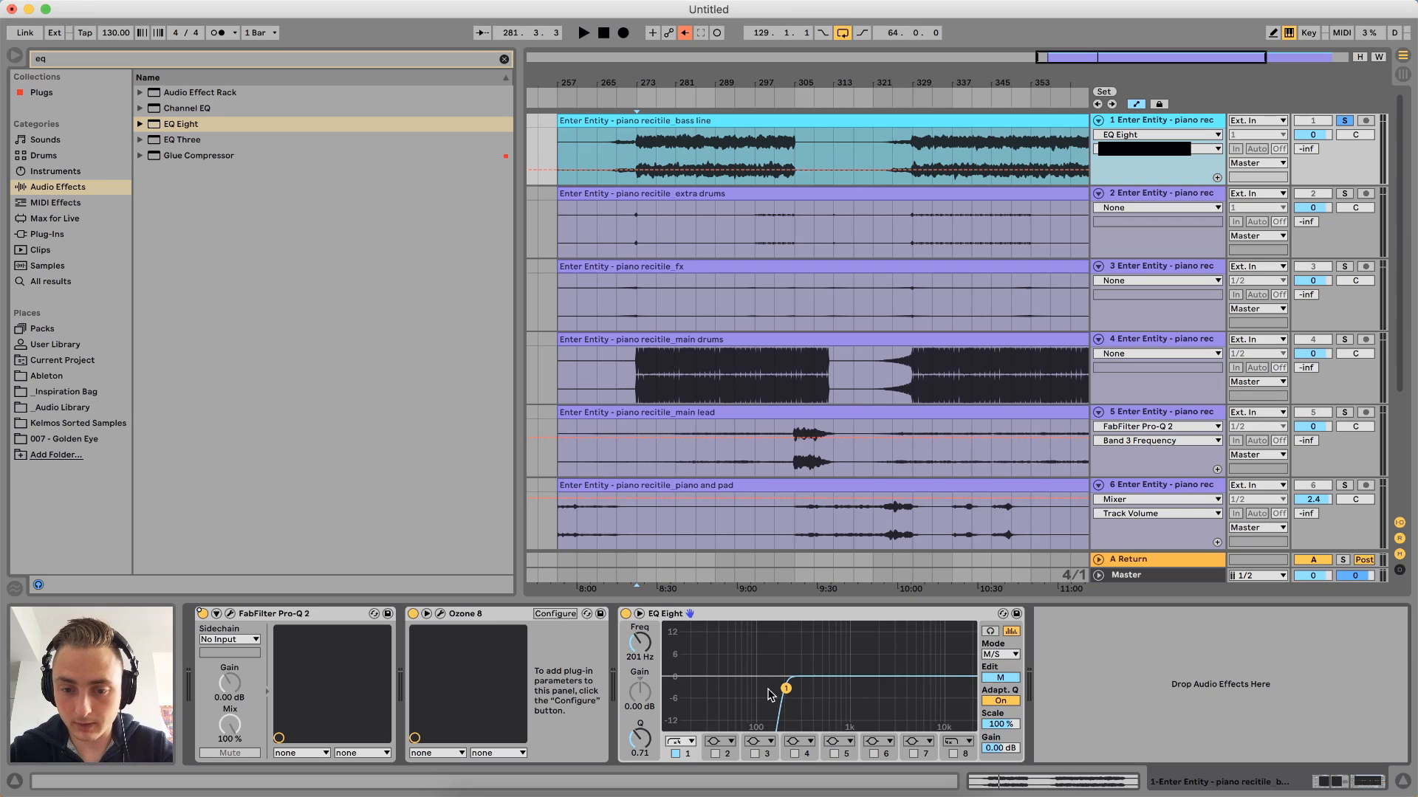
pyautogui.click(684, 752)
# Switch EQ Eight to editing the Side channel, turn on band 1's low cut and set its frequency to 201 Hz
pyautogui.click(1001, 677)
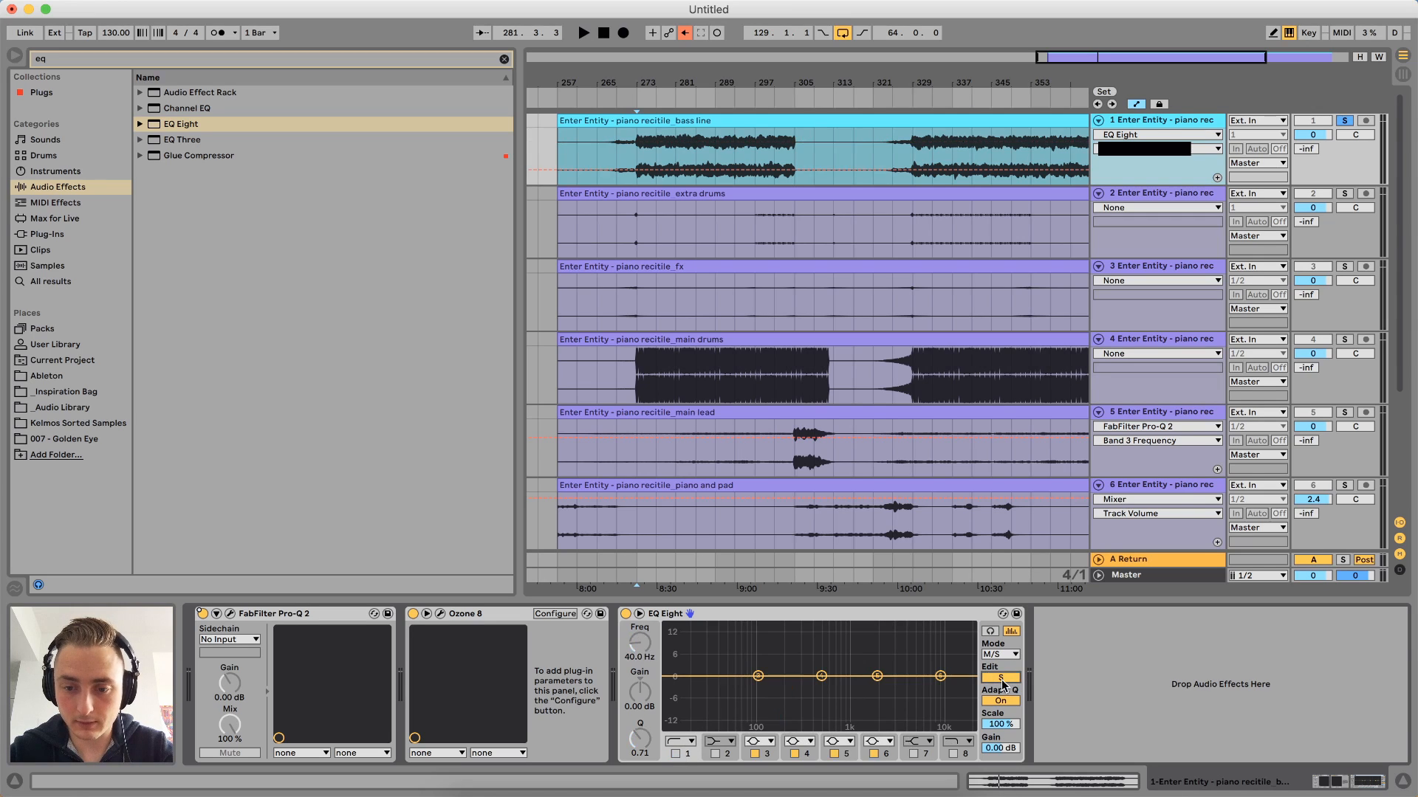
pyautogui.click(676, 754)
pyautogui.click(645, 639)
pyautogui.write('2')
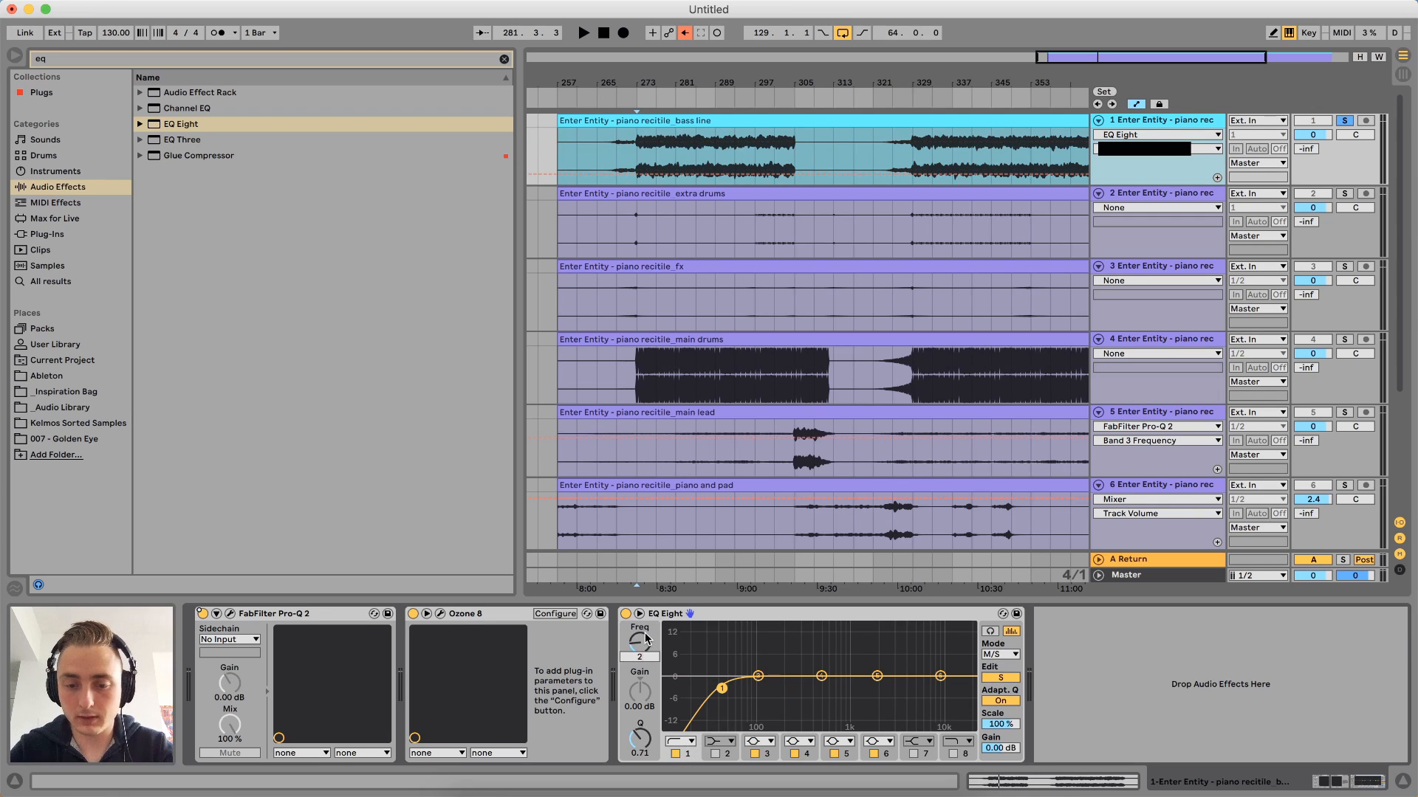
pyautogui.write('01')
pyautogui.press('Return')
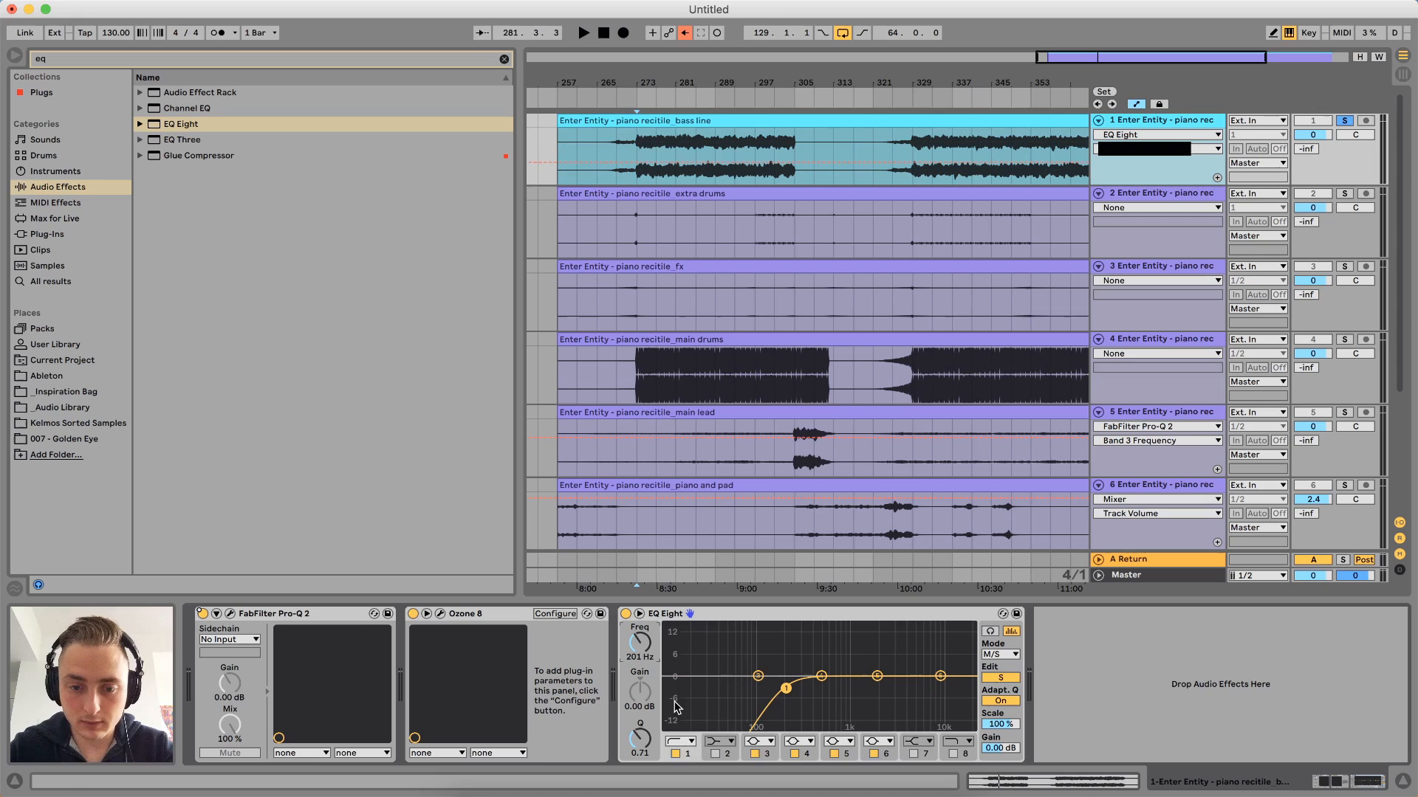
# Set the Side channel's band 1 to the steeper low-cut filter type, undoing it once to compare with the gentler slope
pyautogui.click(692, 741)
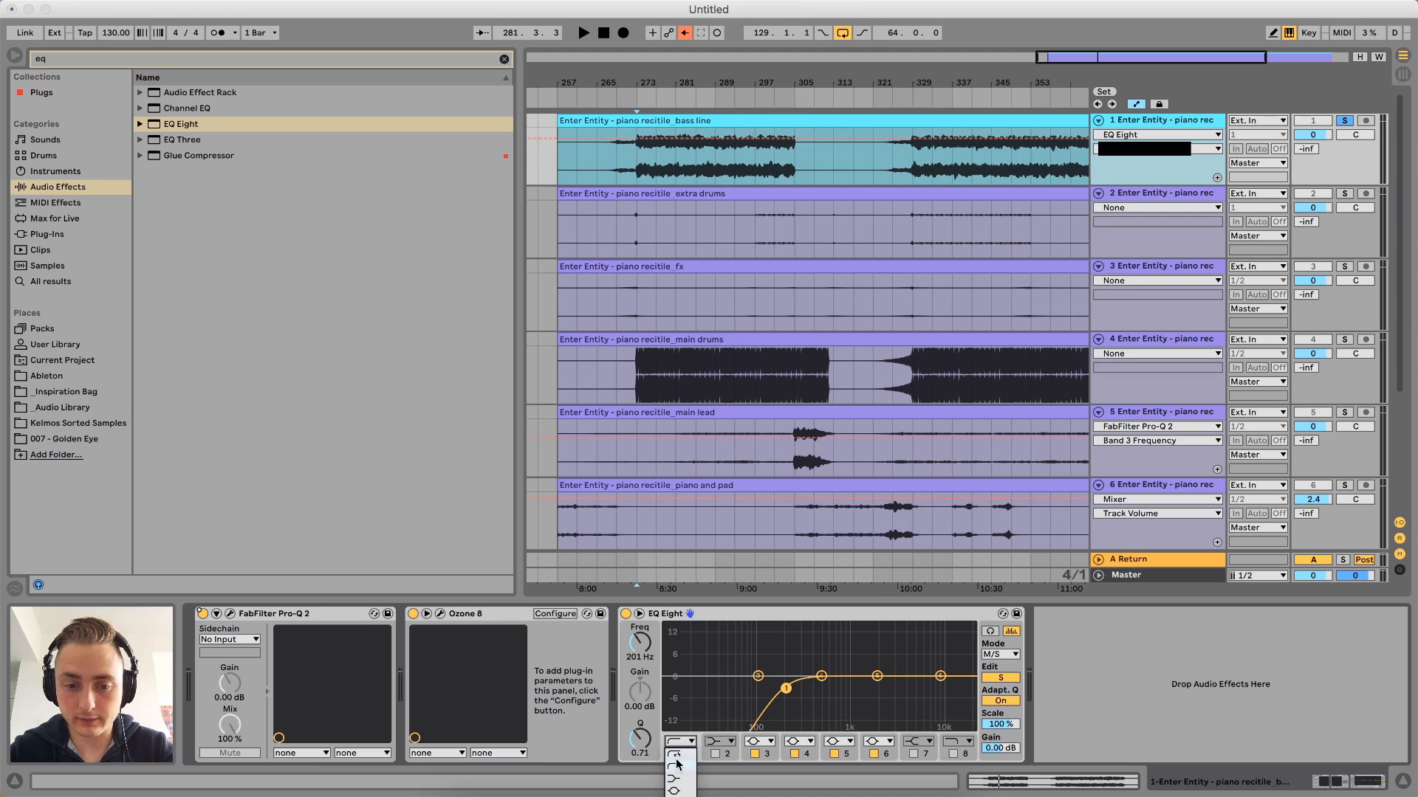
pyautogui.click(677, 765)
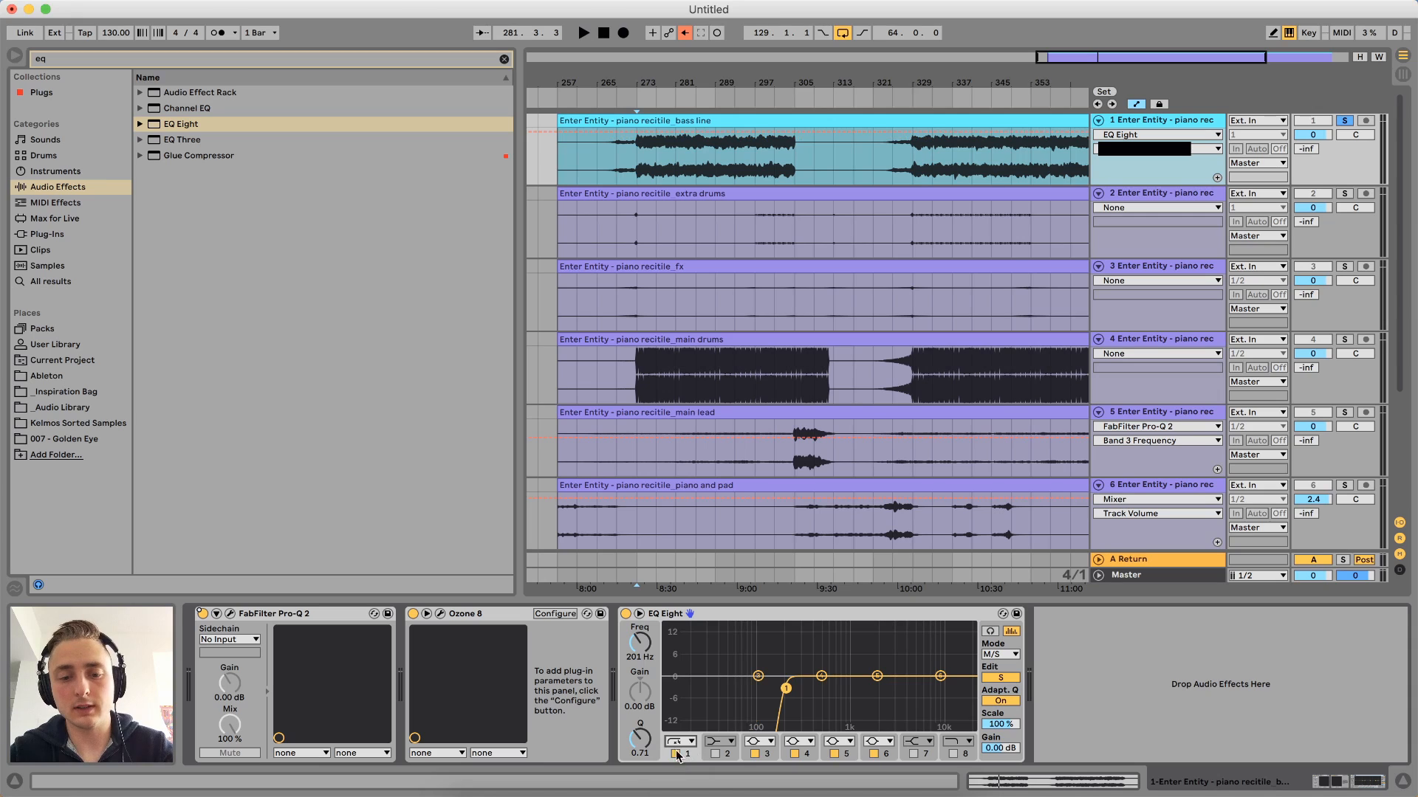
pyautogui.press('super+z')
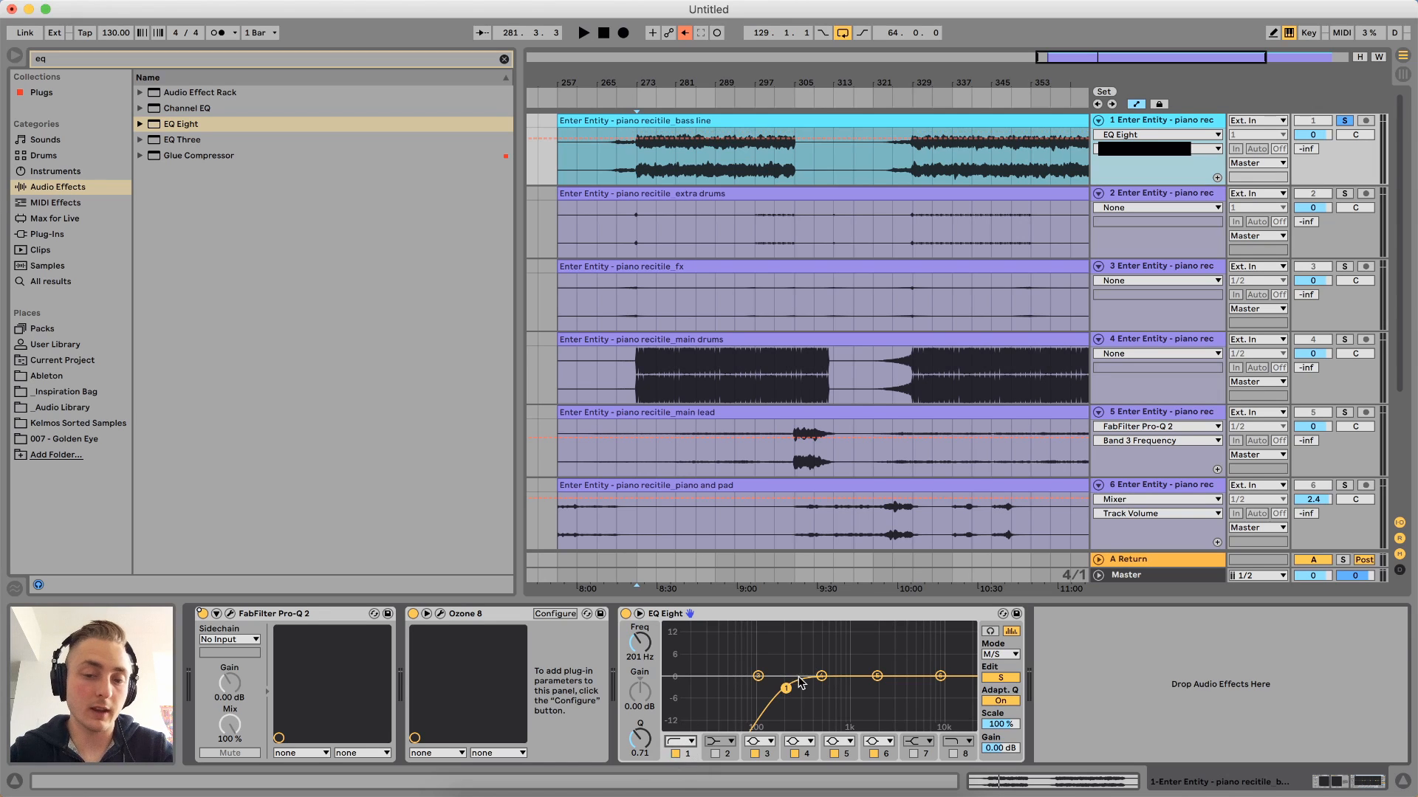
pyautogui.click(689, 741)
pyautogui.click(680, 756)
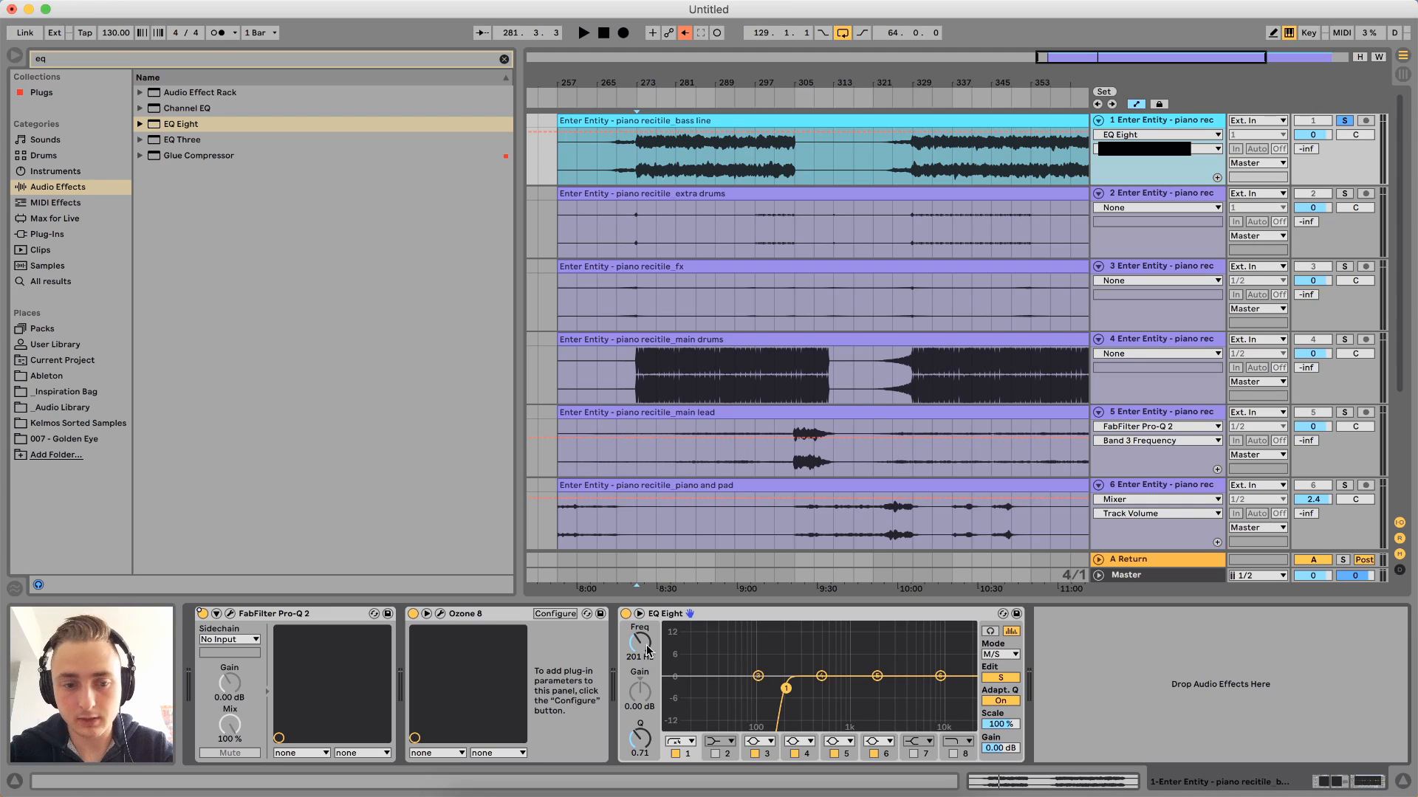
# Turn off FabFilter Pro-Q 2, enable EQ Eight's audition mode and play the bass line from bar 273
pyautogui.click(204, 615)
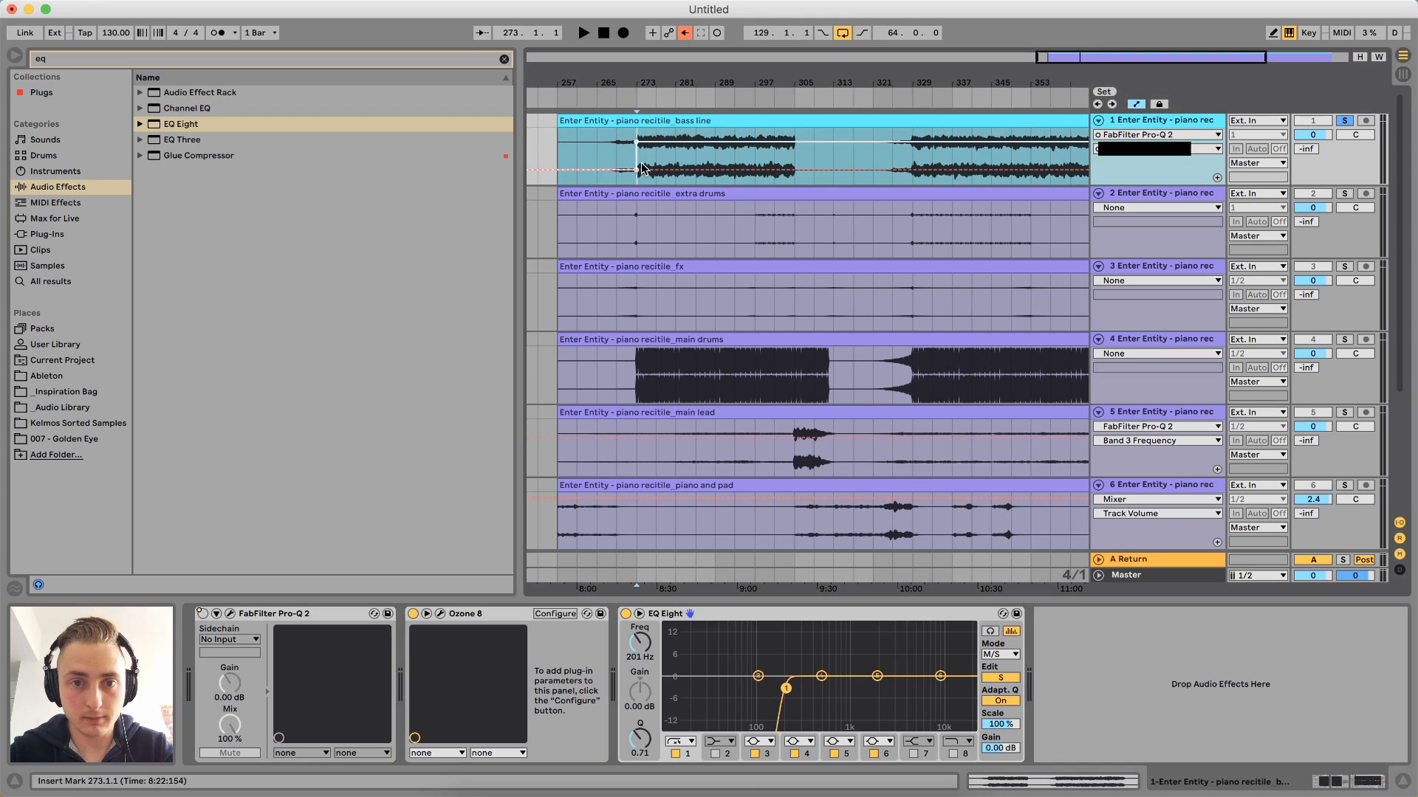
pyautogui.press('space')
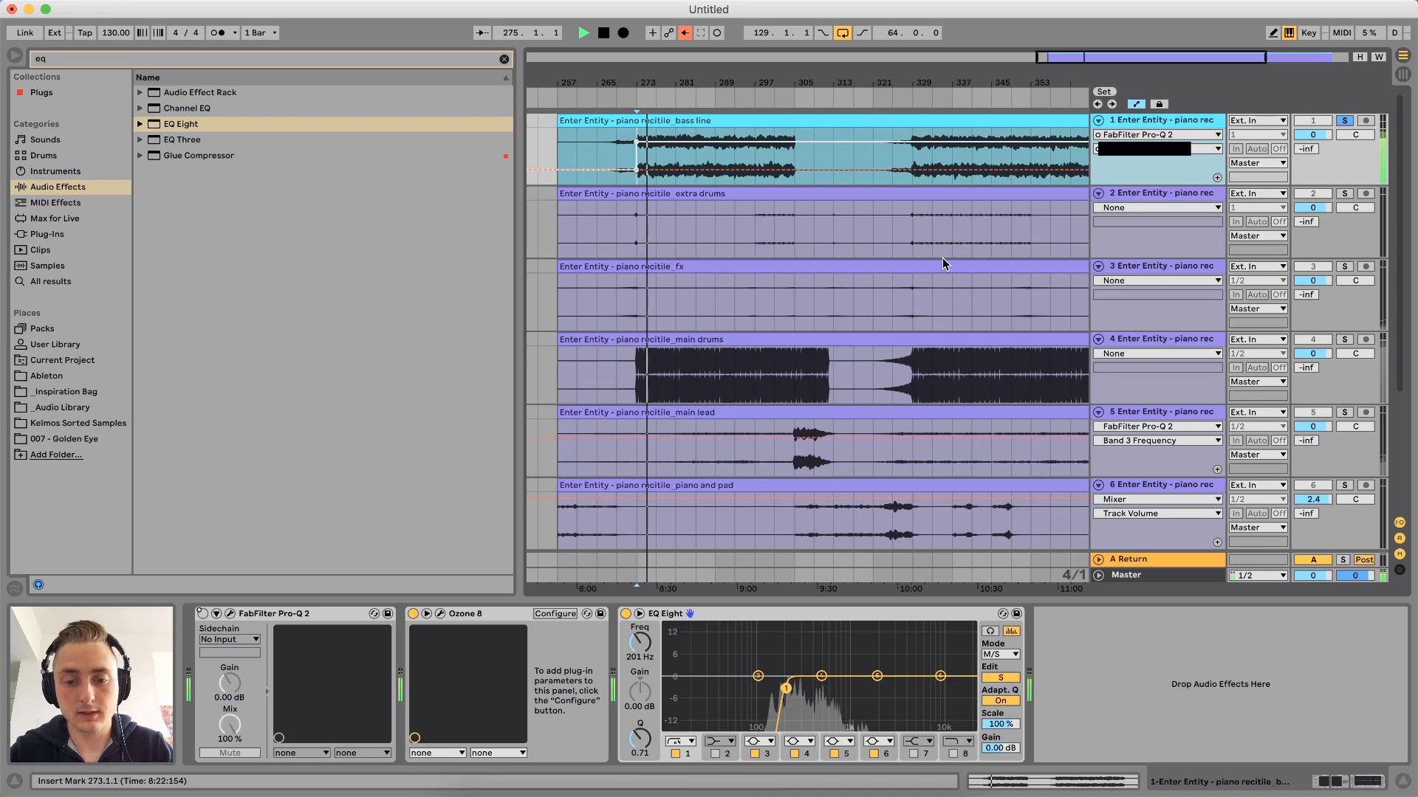
pyautogui.click(990, 631)
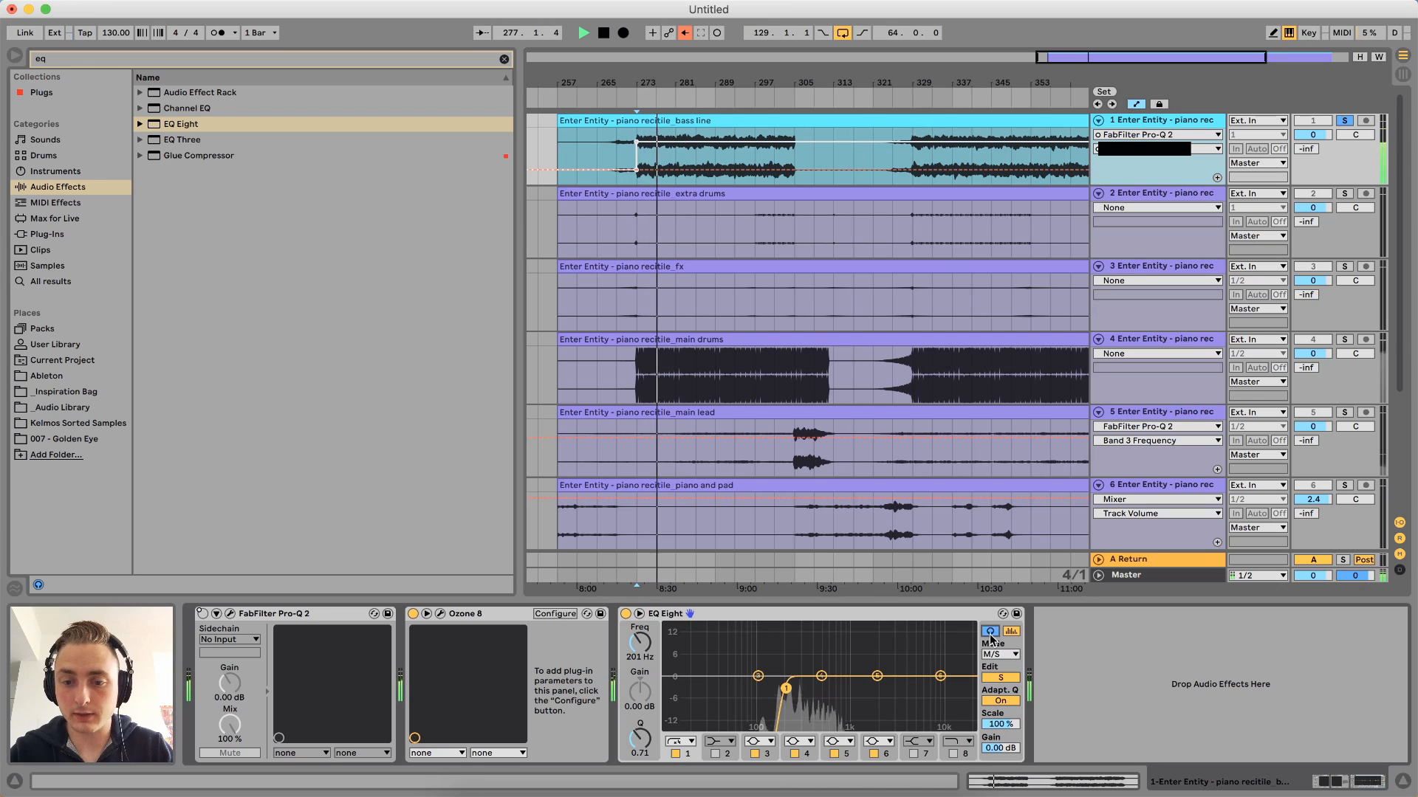
pyautogui.press('space')
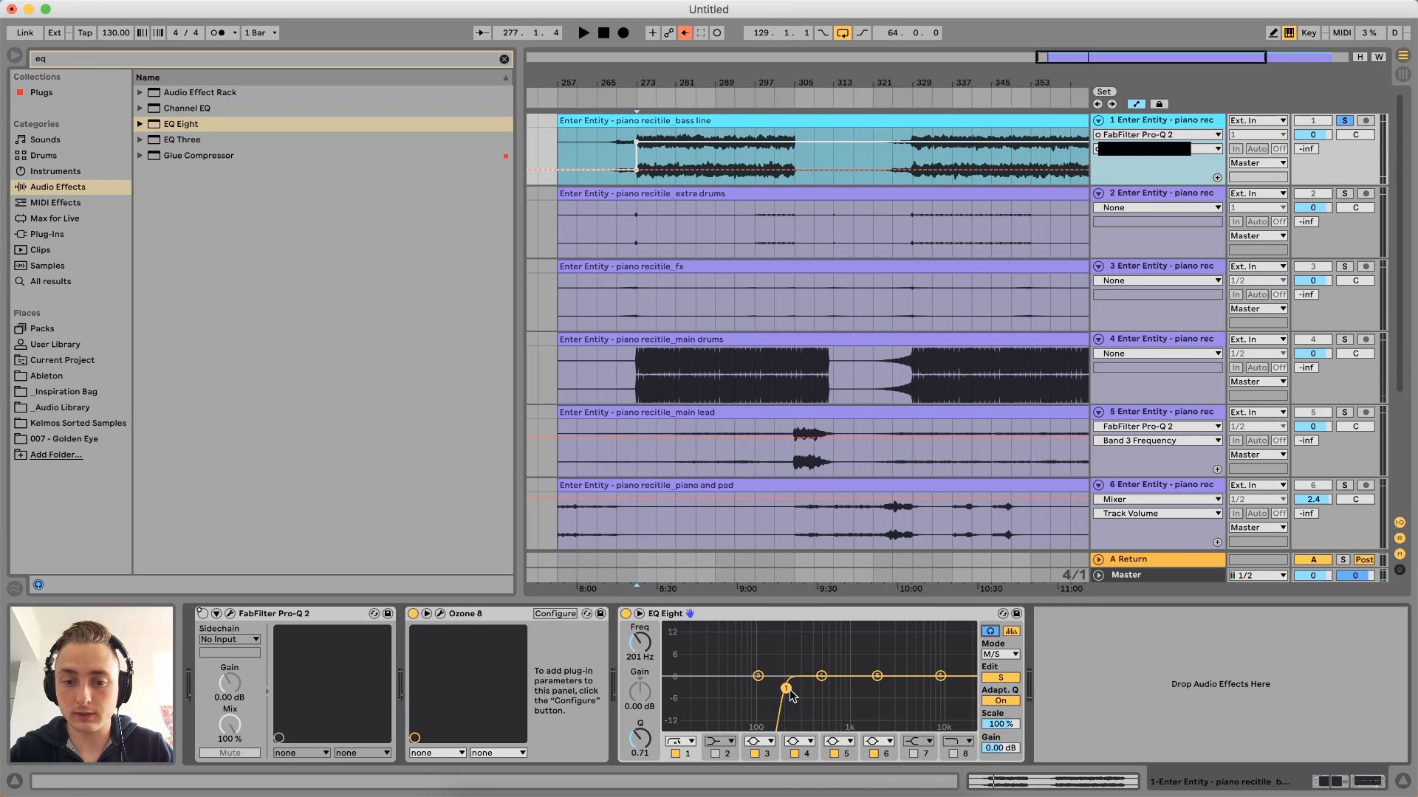
pyautogui.press('space')
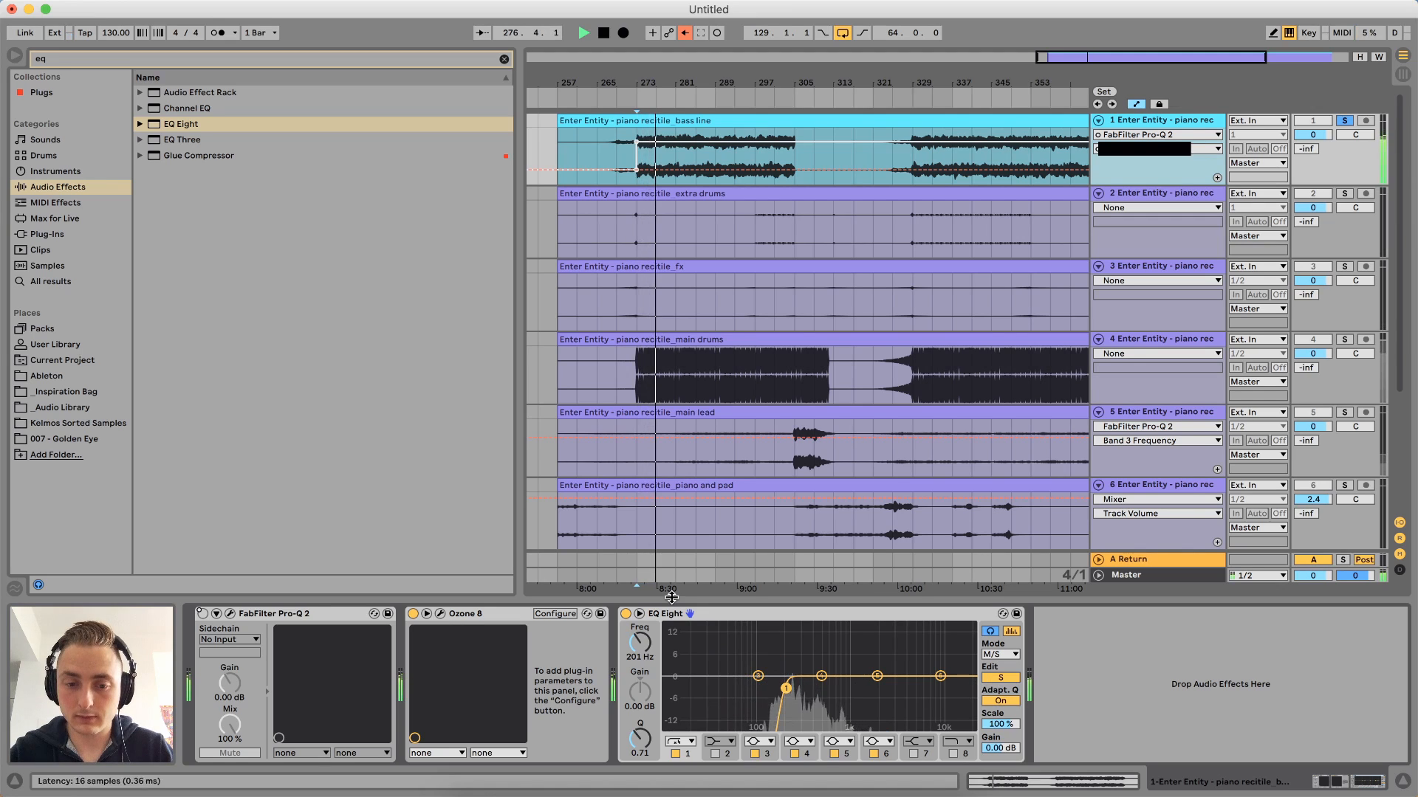
# Compare bass line playback with EQ Eight off and on, leaving EQ Eight turned off
pyautogui.click(625, 614)
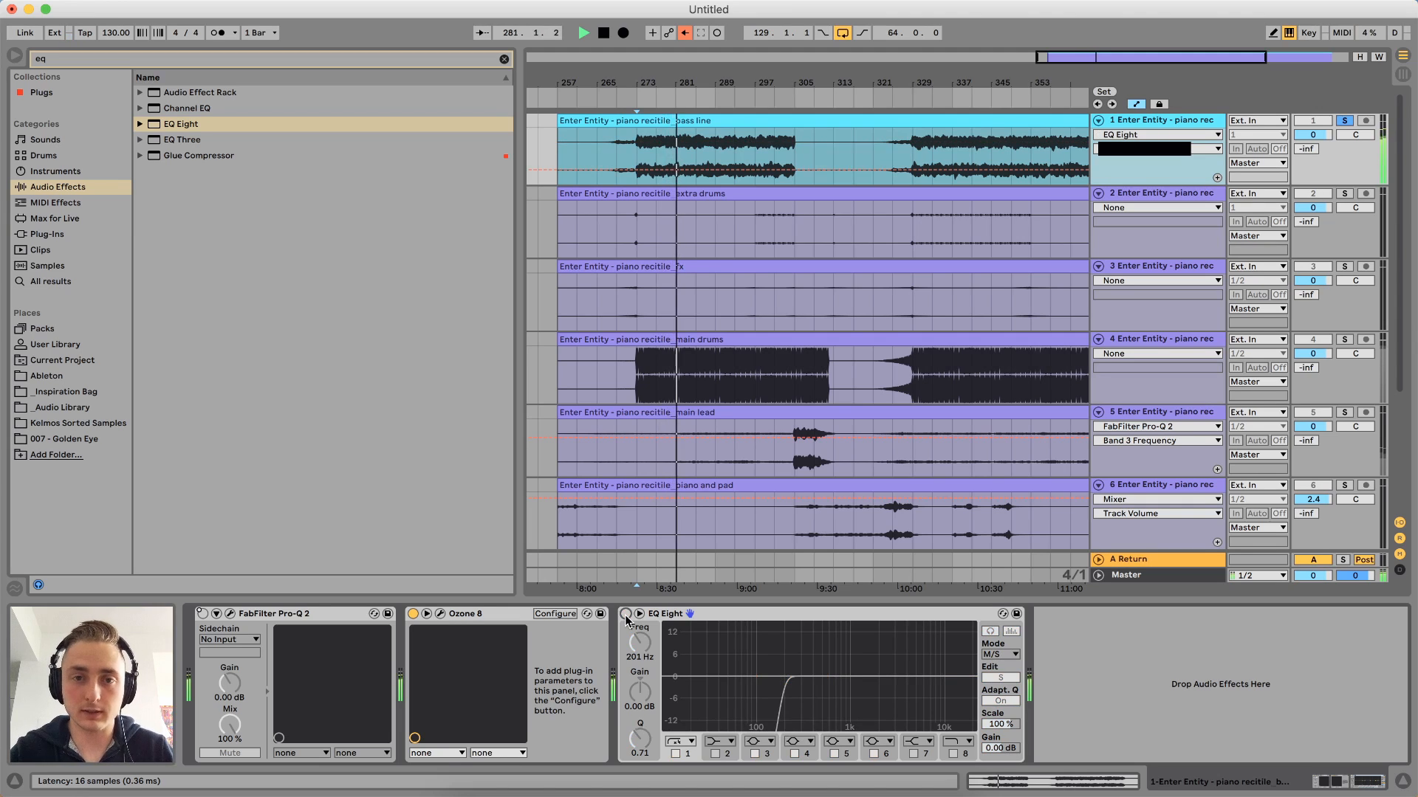
pyautogui.press('space')
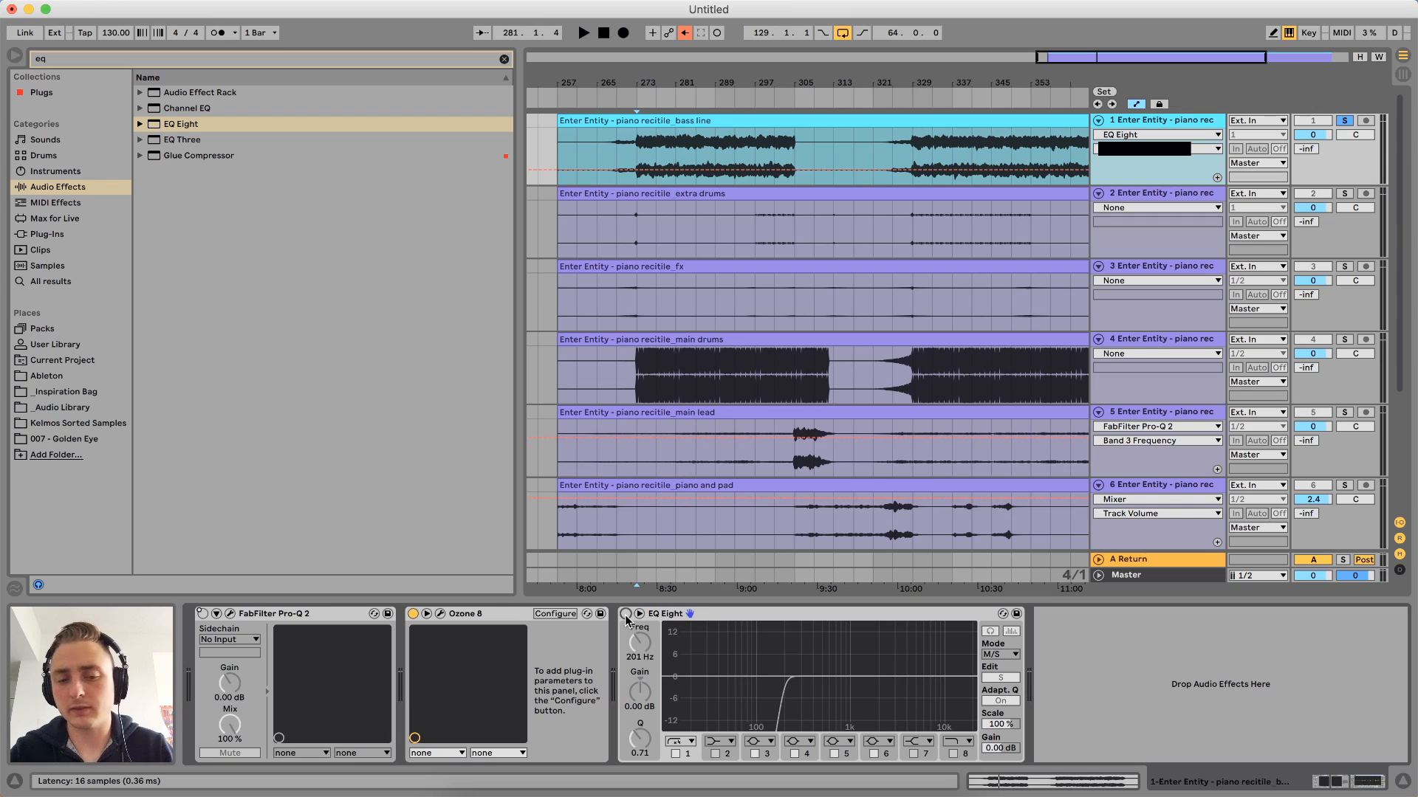
pyautogui.click(626, 615)
pyautogui.press('space')
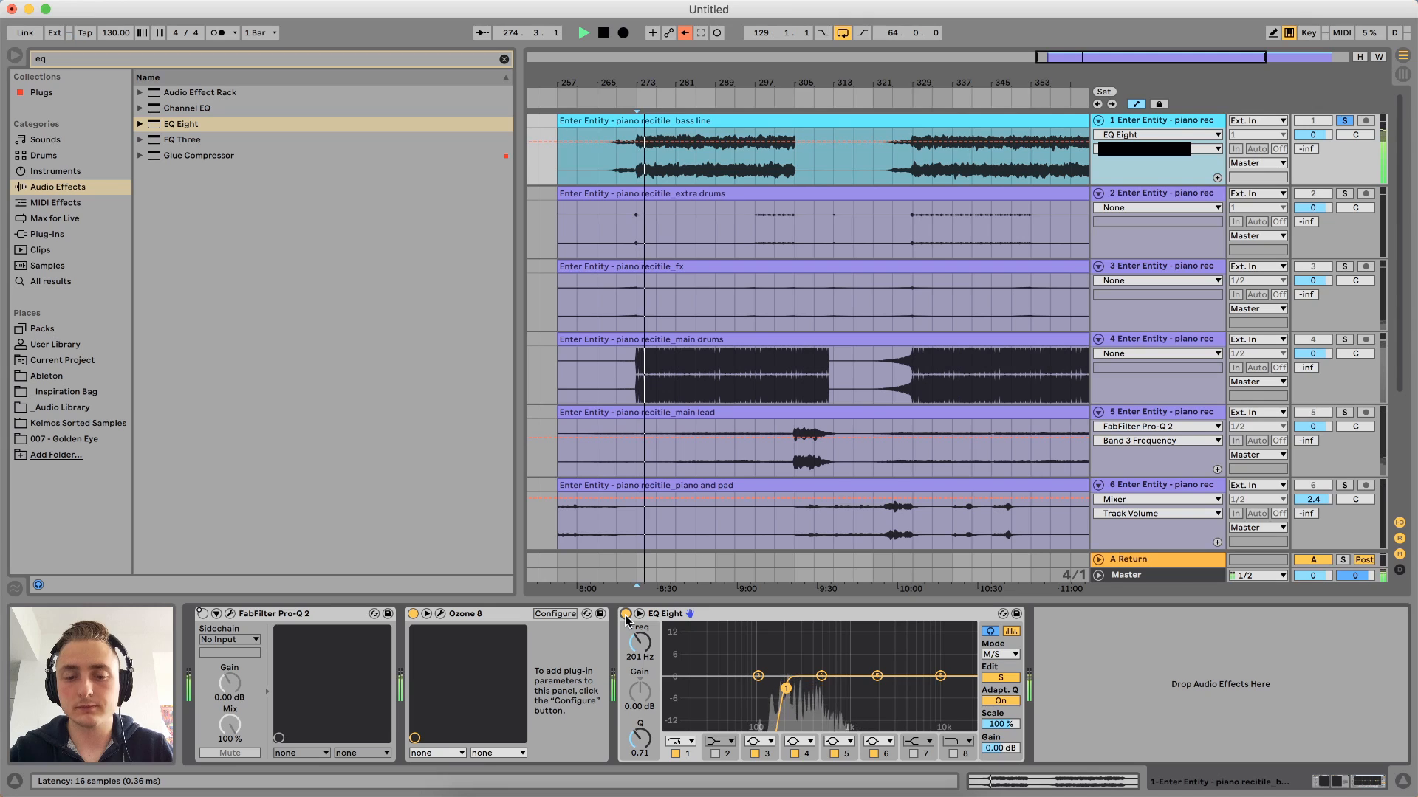
pyautogui.click(627, 614)
pyautogui.press('space')
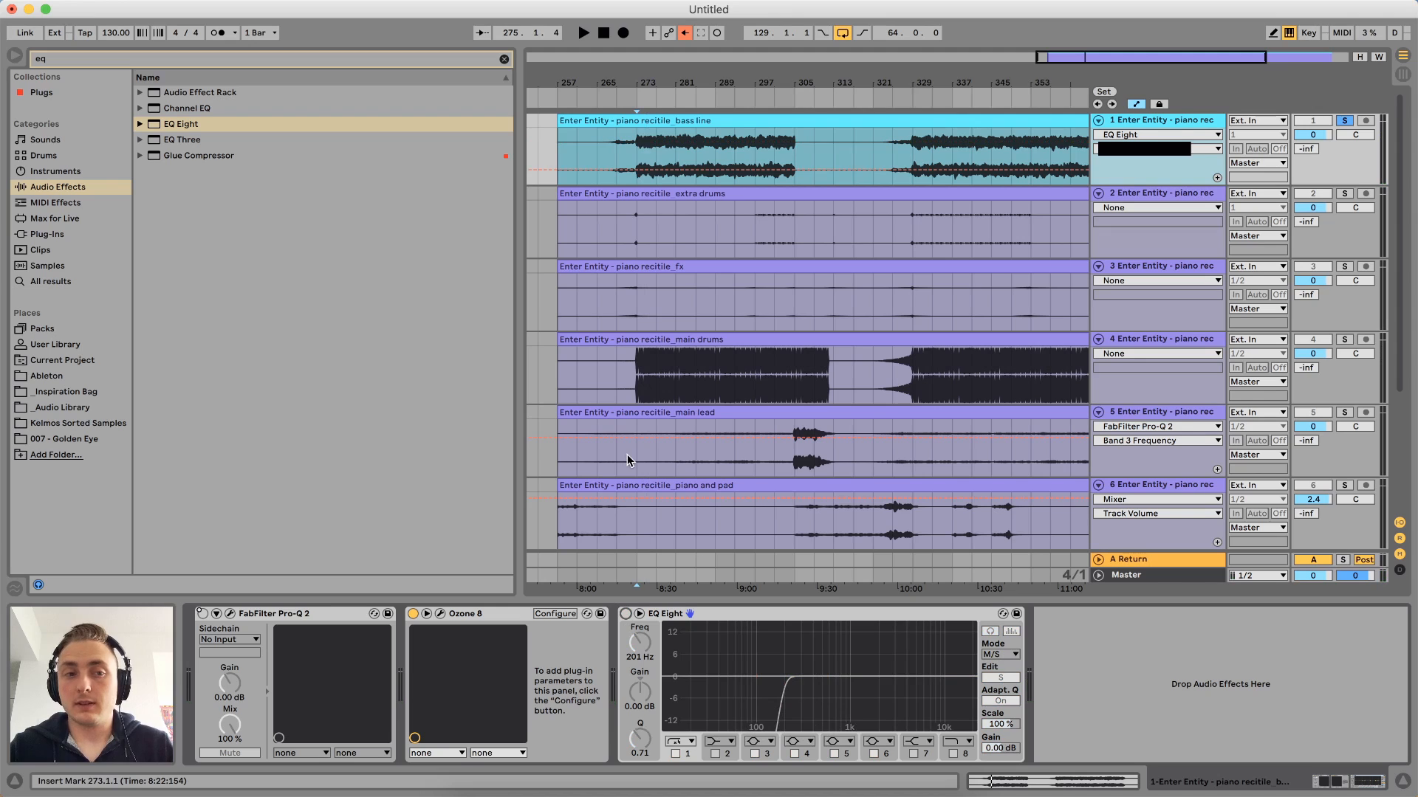
# Search the audio effects for Utility and add it to the bass line's device chain after EQ Eight
pyautogui.click(505, 59)
pyautogui.write('utili')
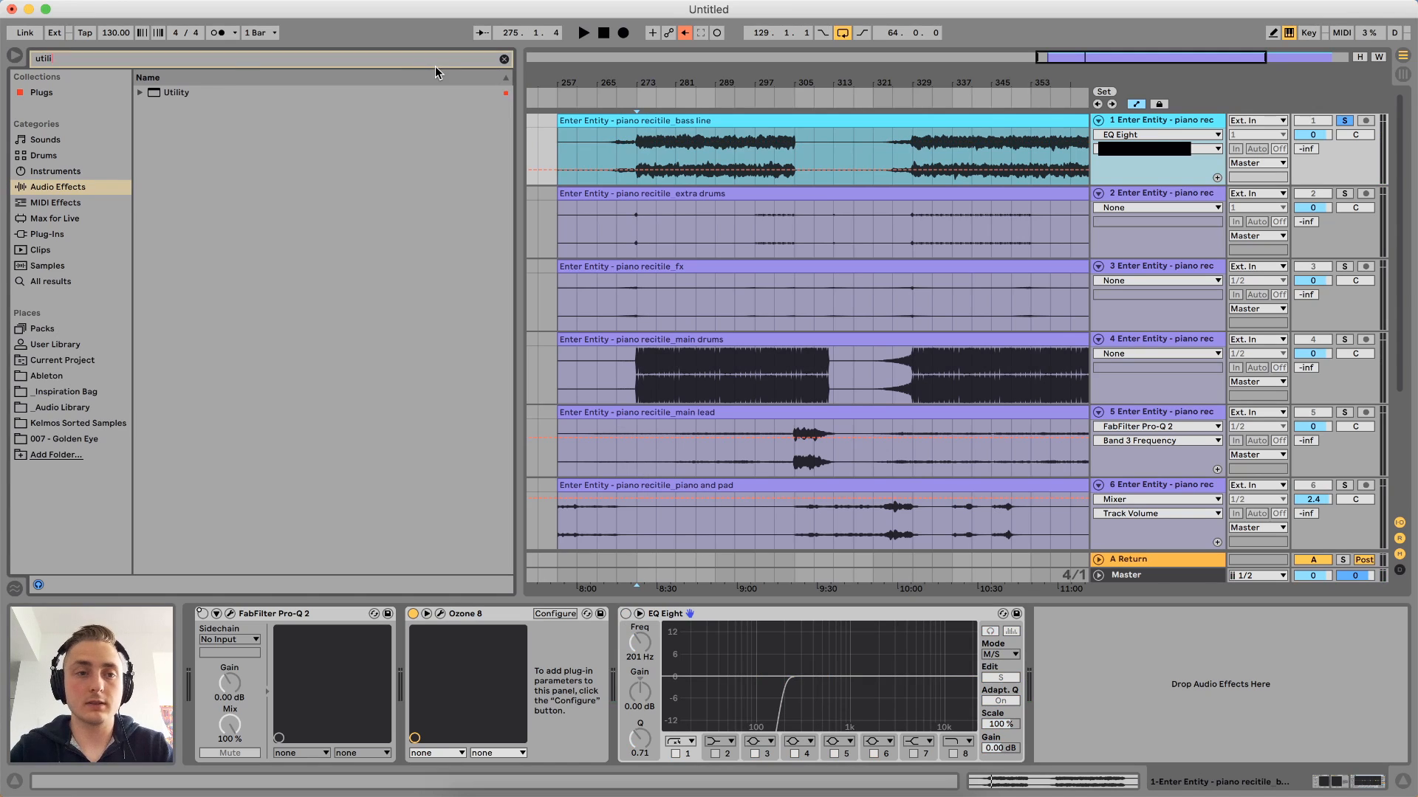
pyautogui.moveTo(152, 95); pyautogui.dragTo(1255, 672)
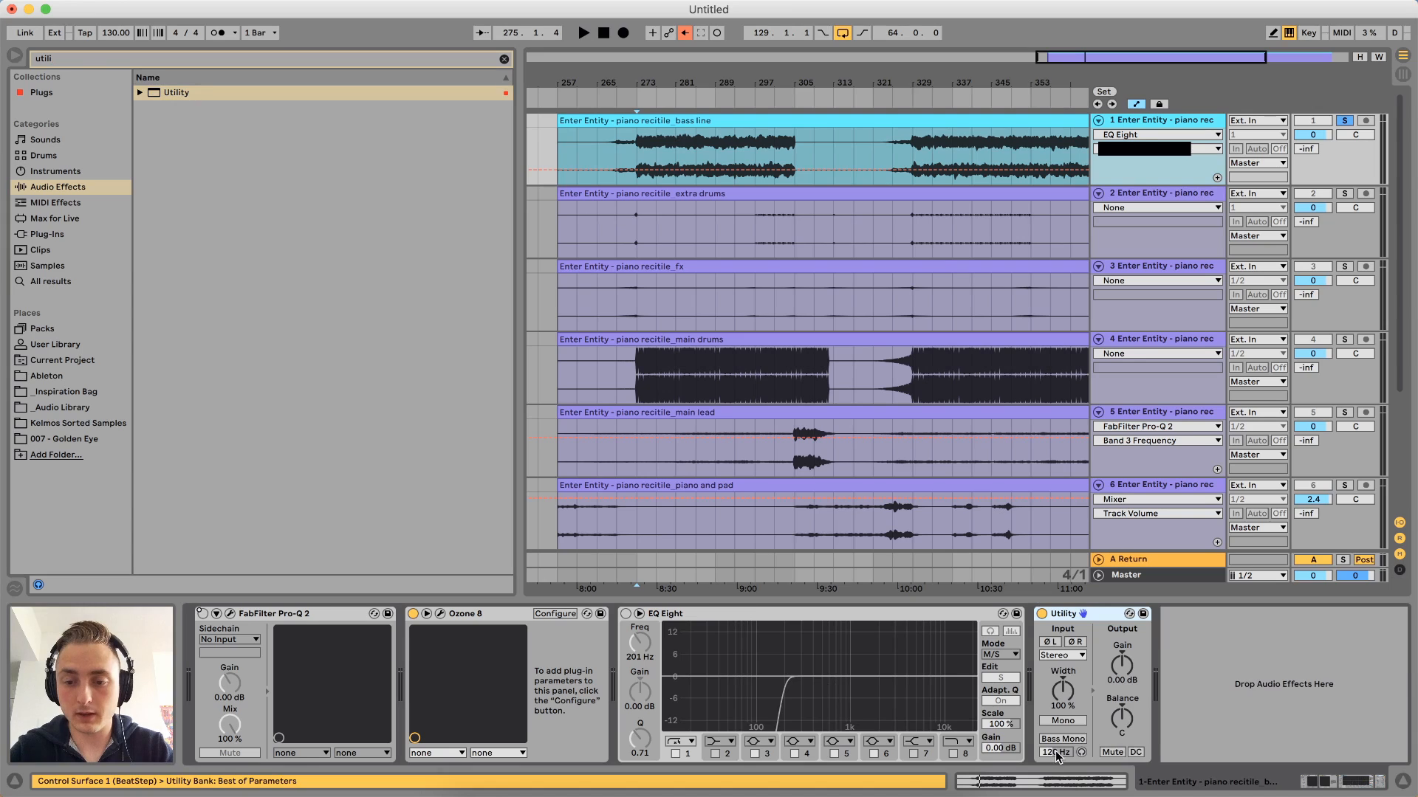
# Turn off Ozone 8 and enable Bass Mono in Utility, keeping its input mode at Stereo
pyautogui.click(414, 614)
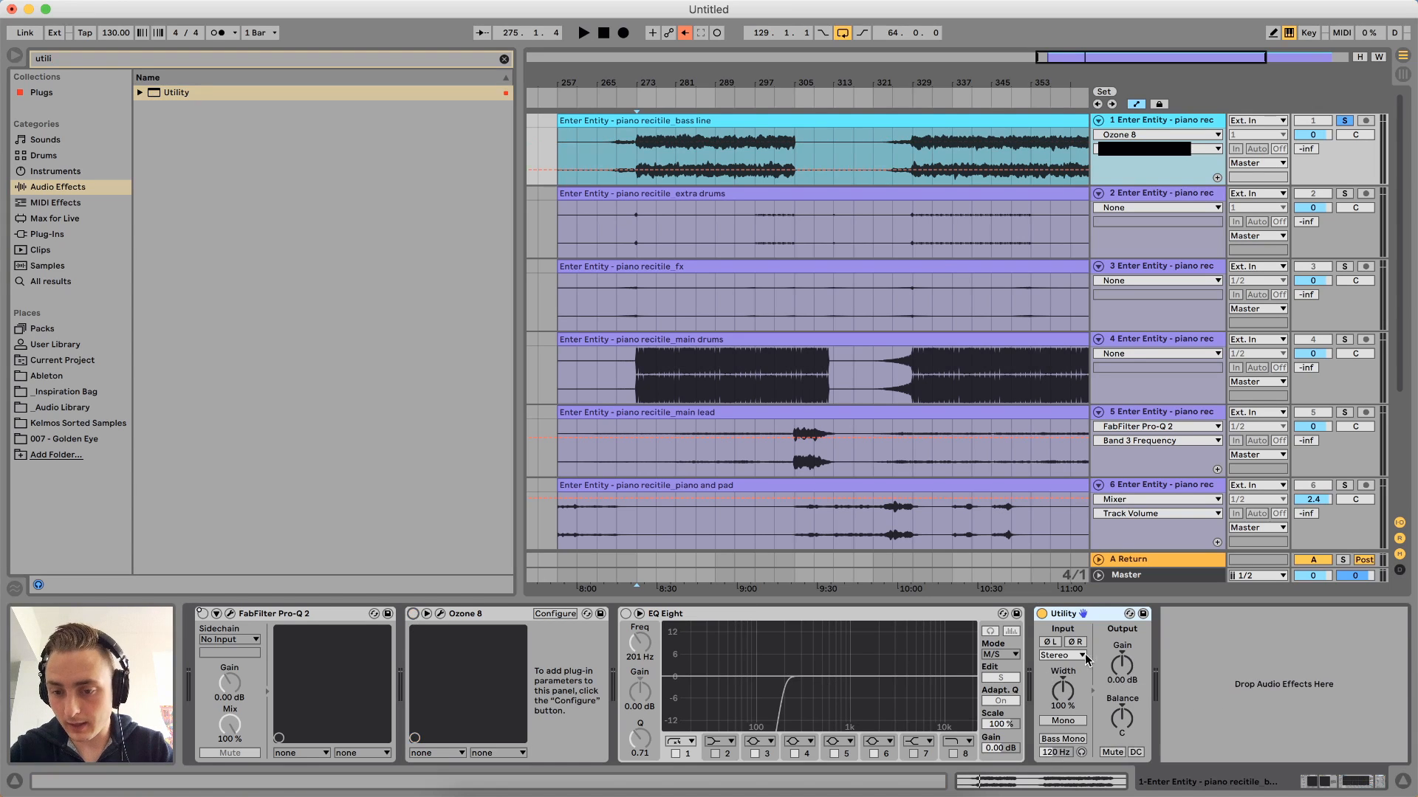
pyautogui.click(1074, 659)
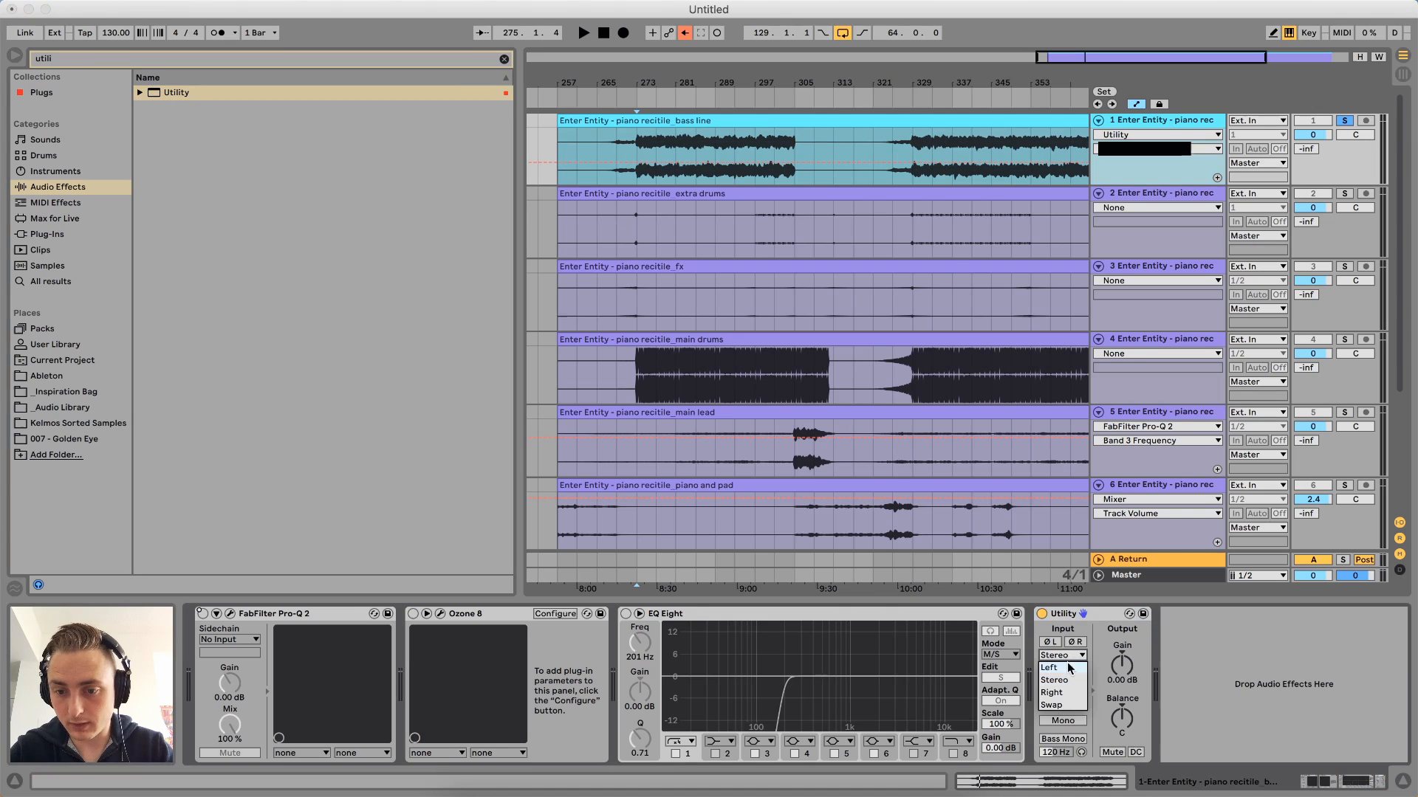
pyautogui.click(1068, 654)
pyautogui.click(1063, 740)
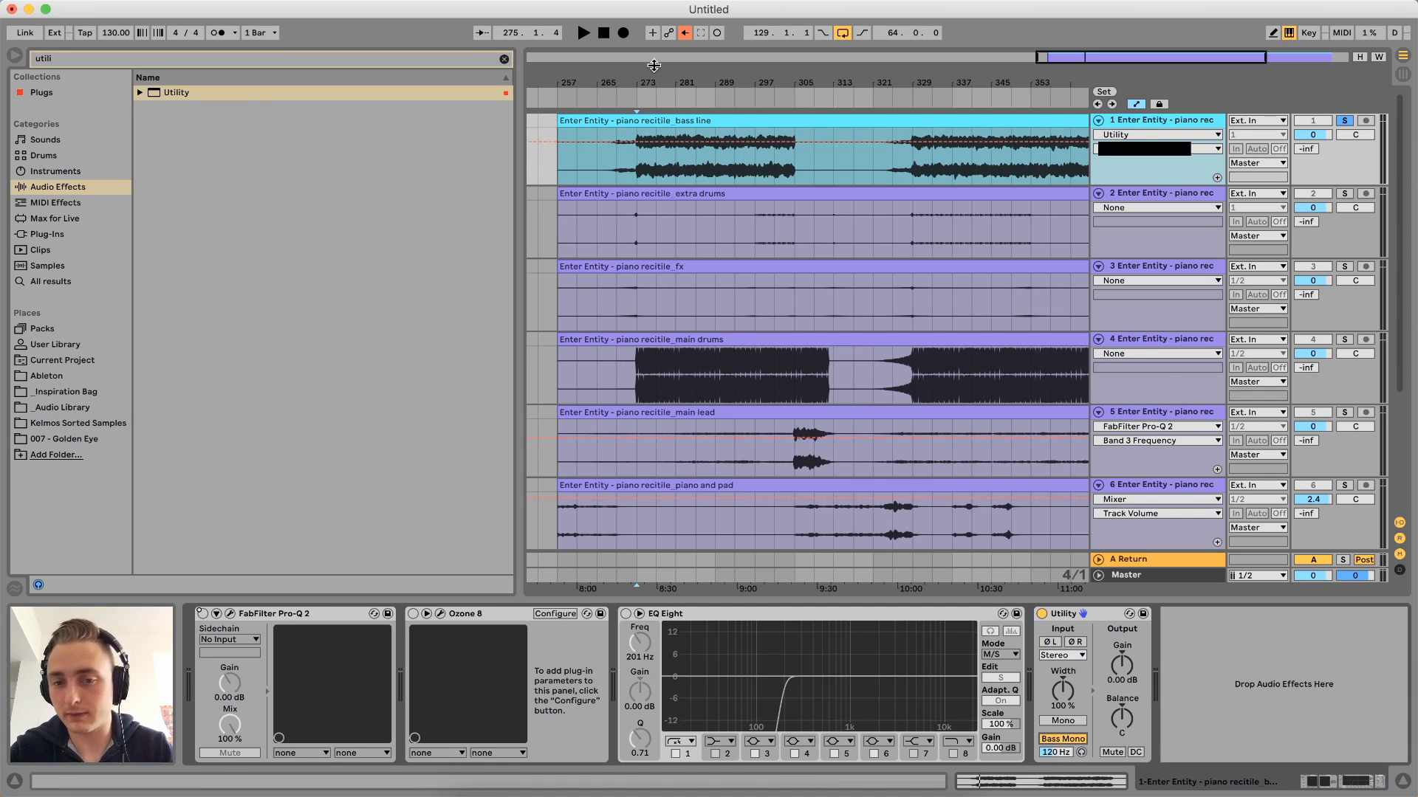
# Set Utility's Bass Mono frequency to 201 Hz and play the bass line from bar 273
pyautogui.click(622, 172)
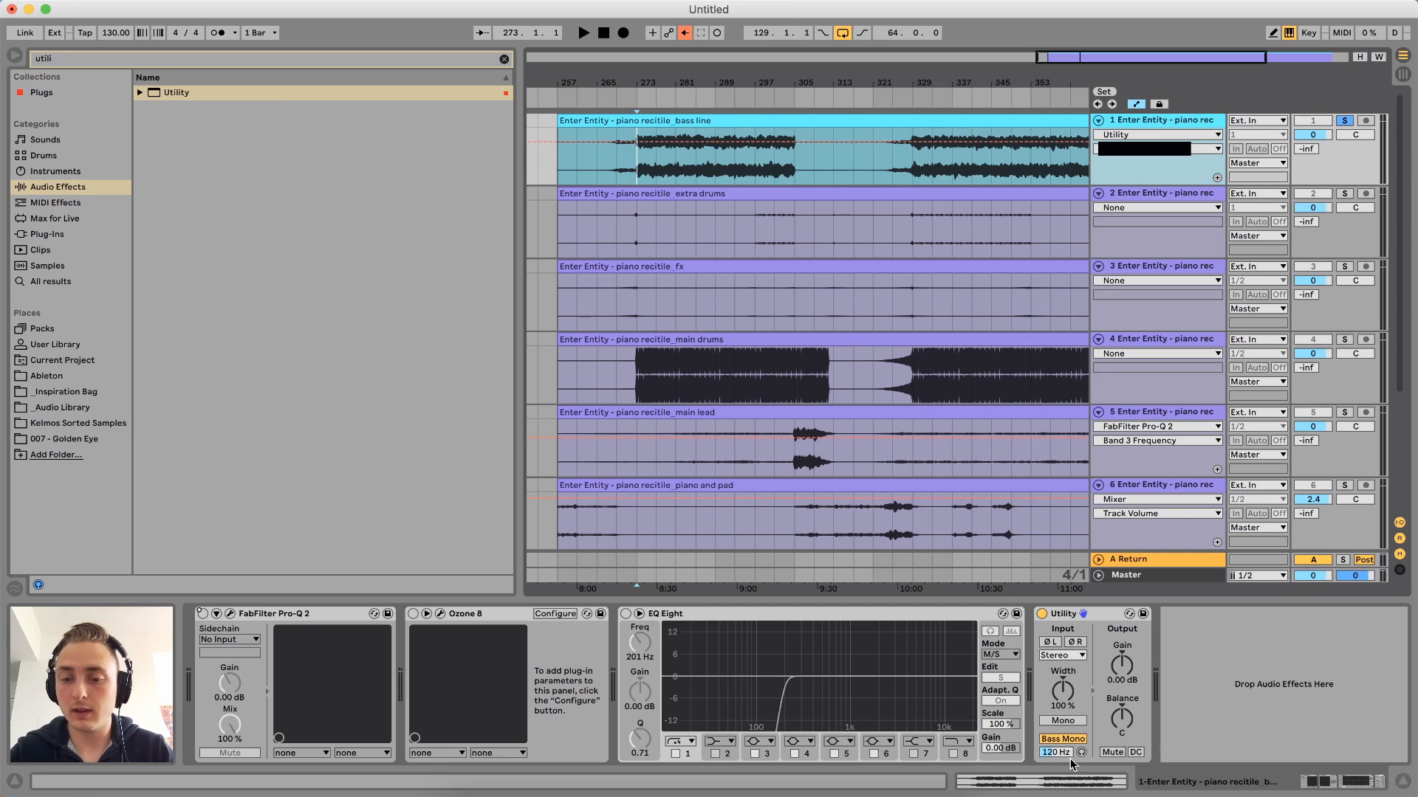
pyautogui.moveTo(1059, 753)
pyautogui.mouseDown()
pyautogui.moveTo(1059, 715)
pyautogui.moveTo(1059, 745)
pyautogui.mouseUp()
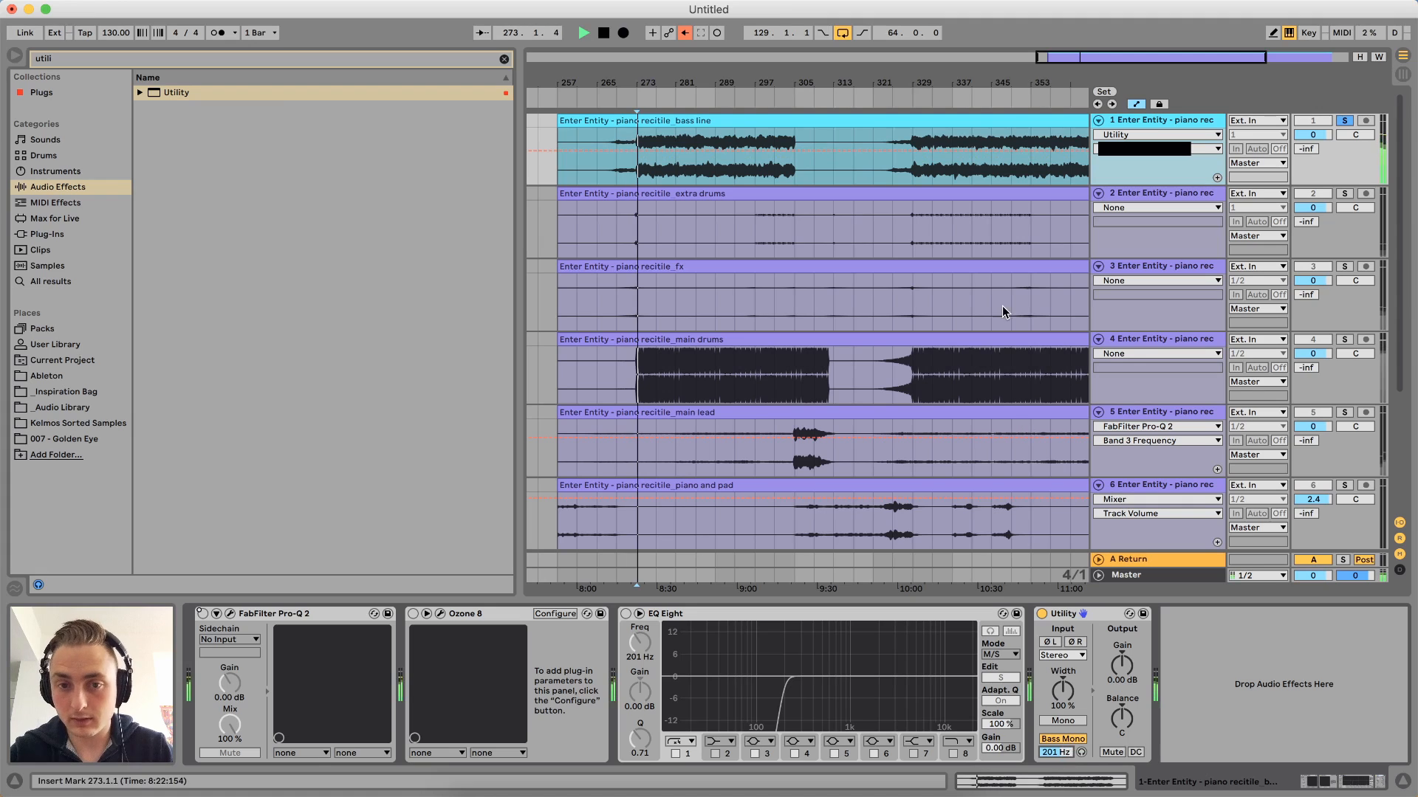
pyautogui.press('space')
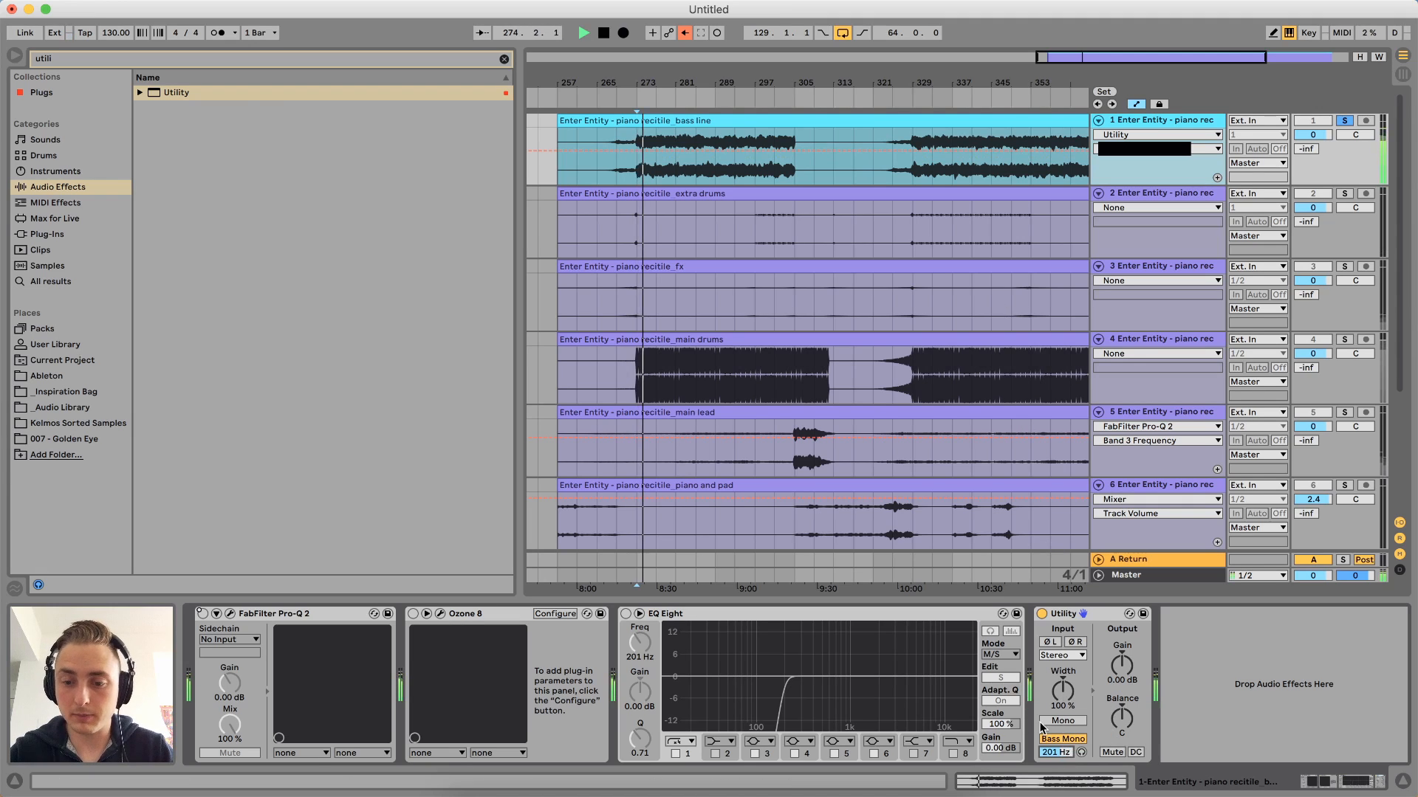
pyautogui.press('space')
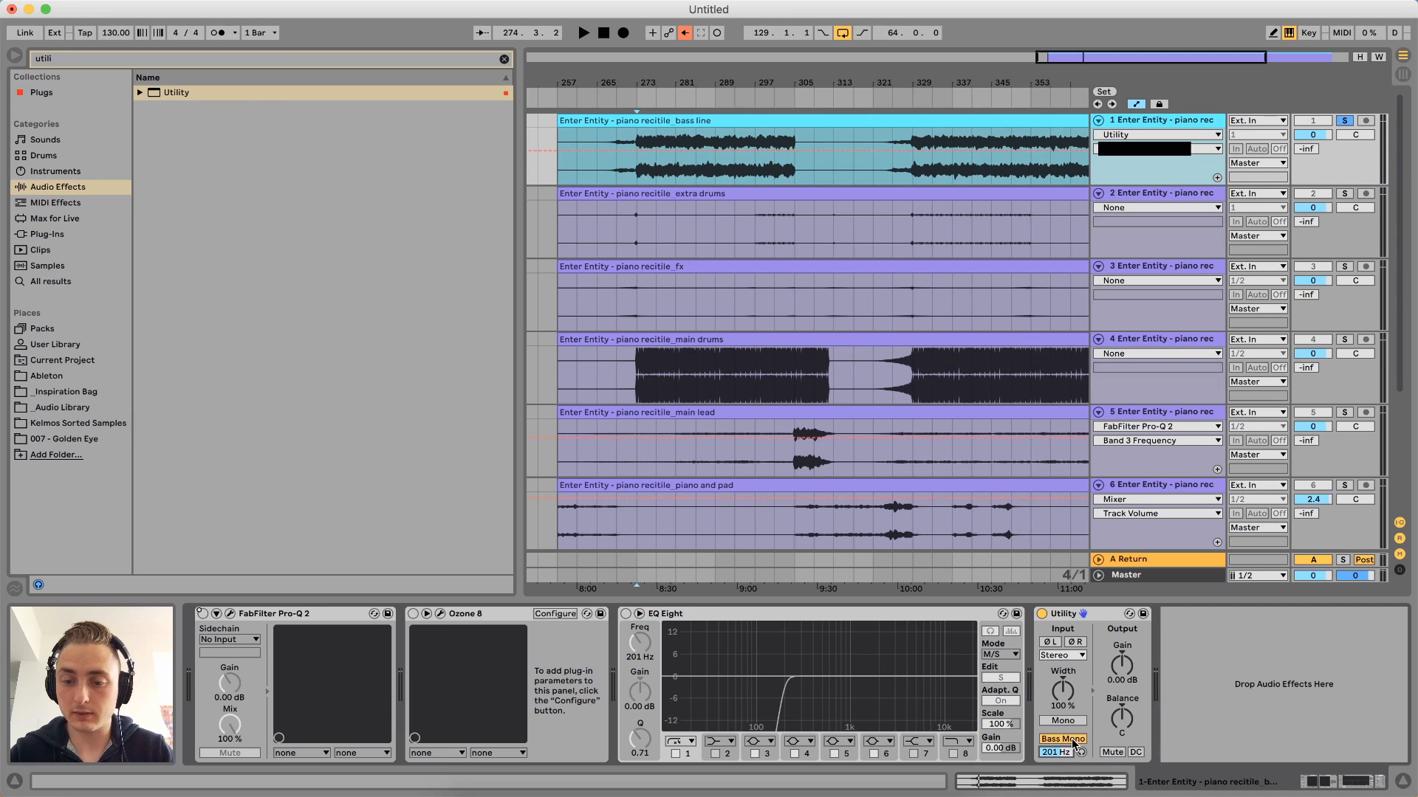
# Compare bass line playback with Utility's Bass Mono off and on, leaving it enabled
pyautogui.click(1073, 740)
pyautogui.press('space')
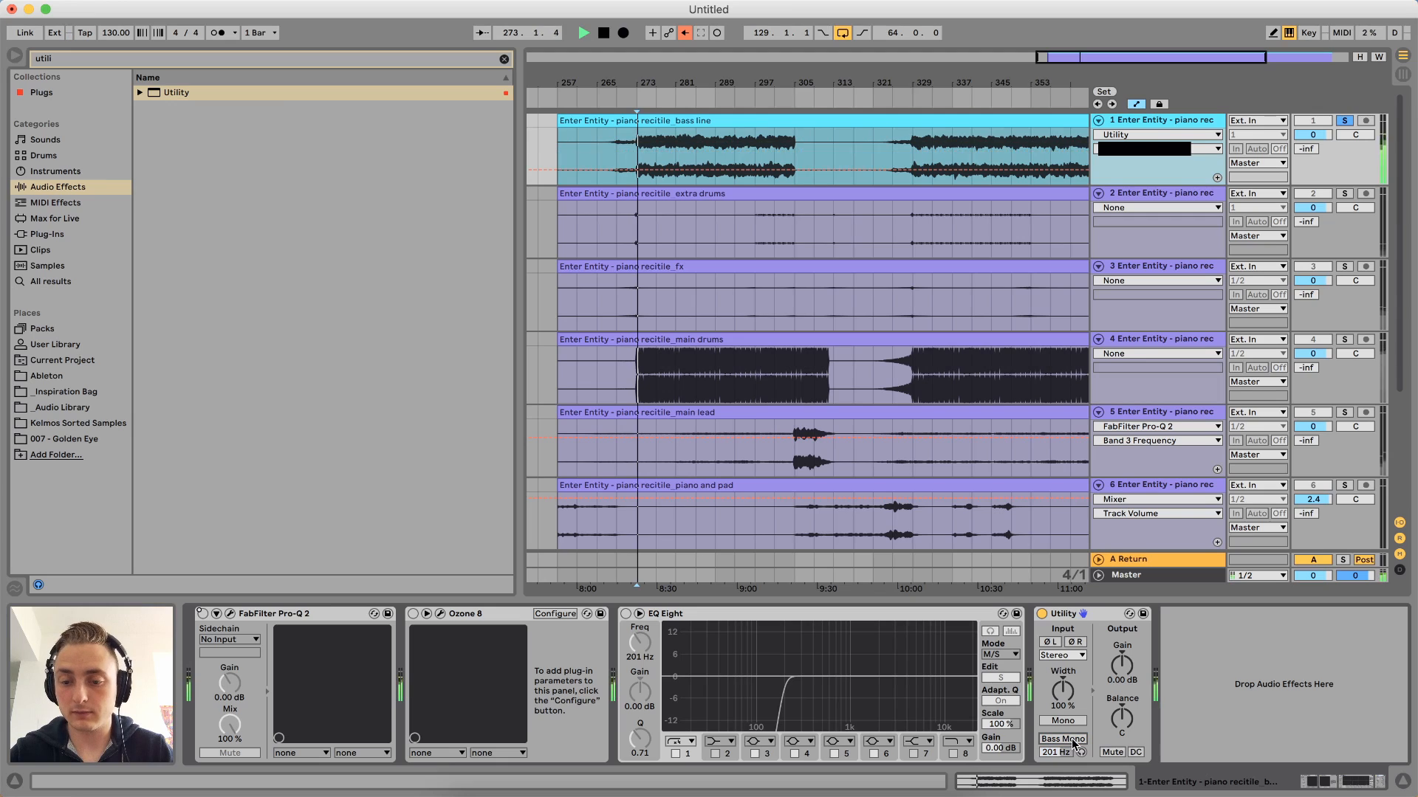
pyautogui.click(1073, 741)
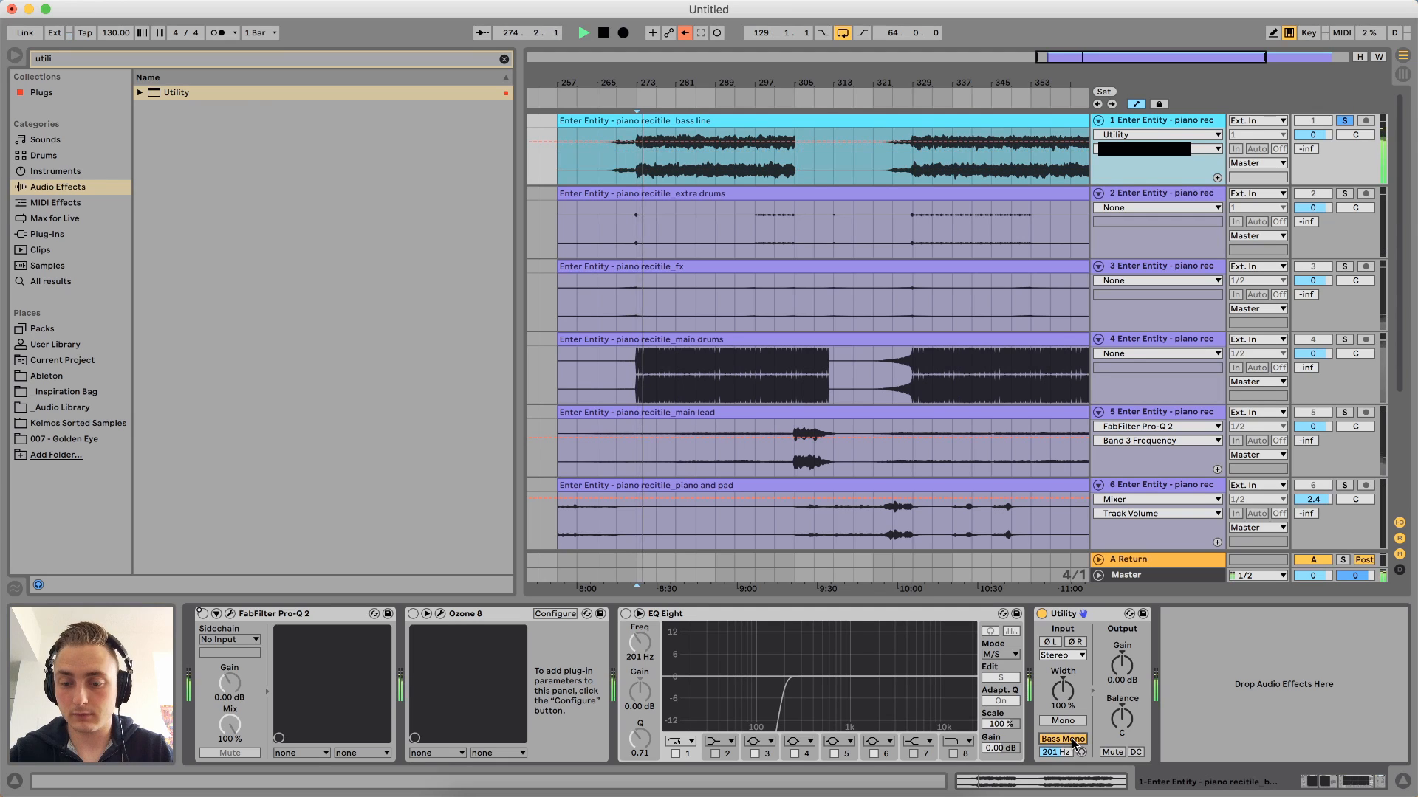
pyautogui.click(1073, 741)
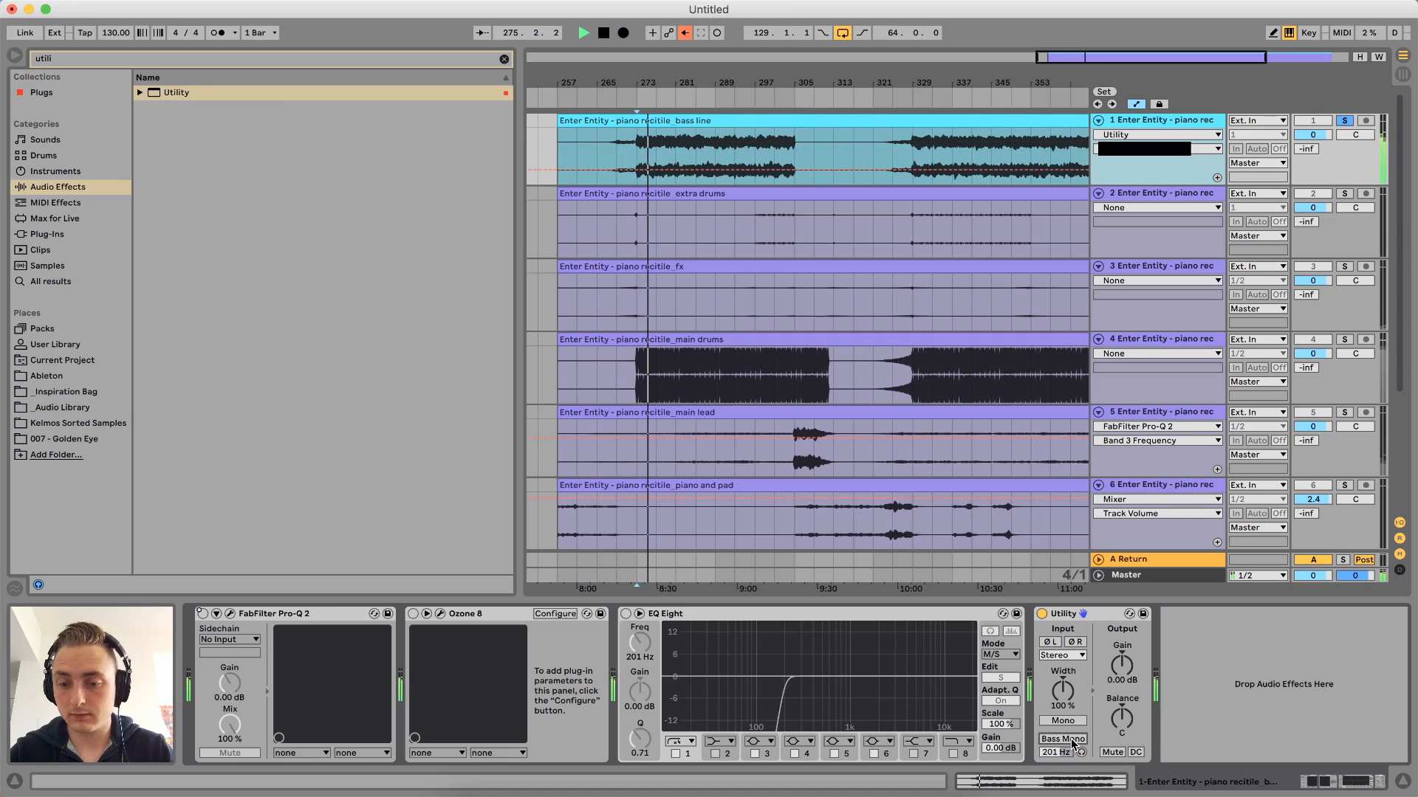
pyautogui.click(1073, 741)
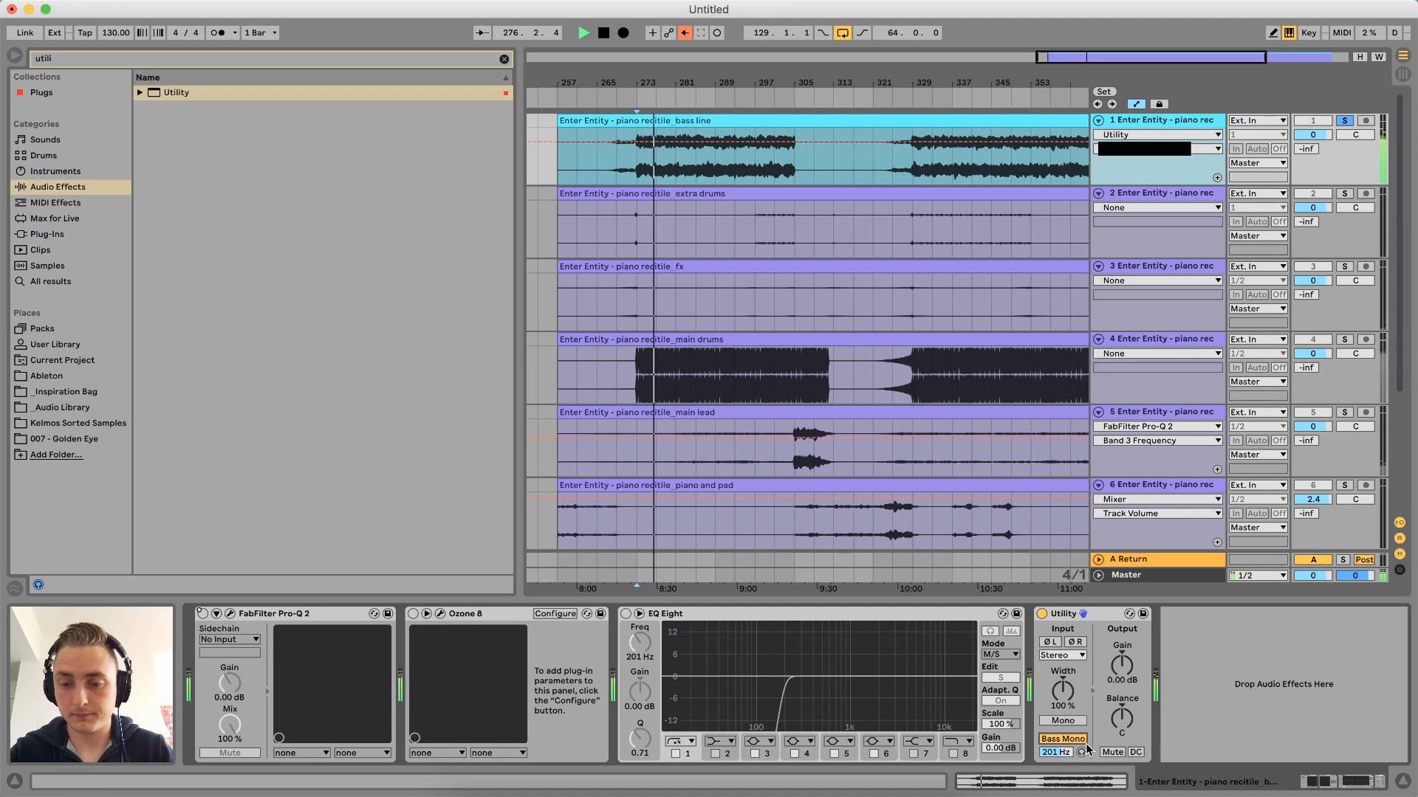
# Turn on Utility's Bass Mono audition and play the bass line with Bass Mono off and on, leaving it enabled
pyautogui.press('space')
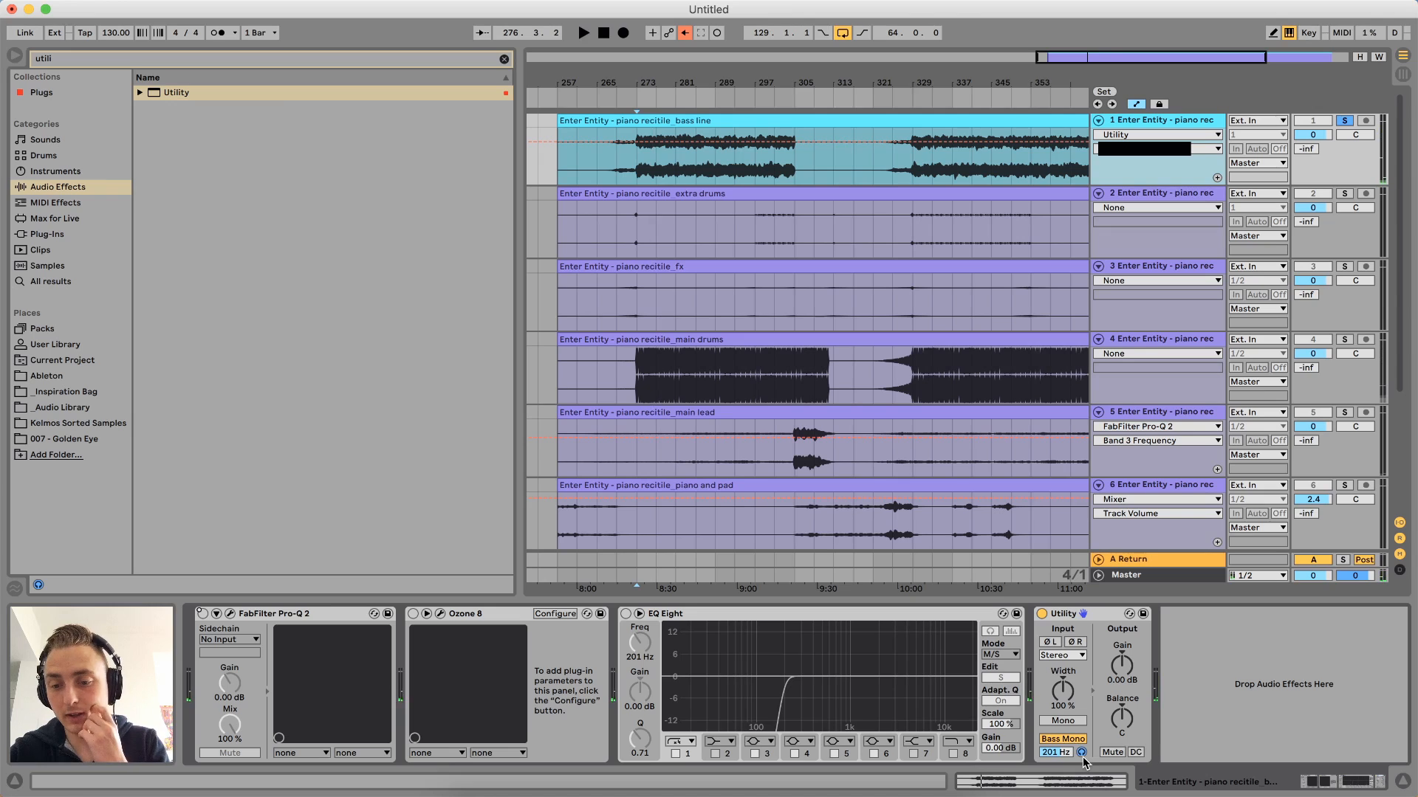
pyautogui.press('space')
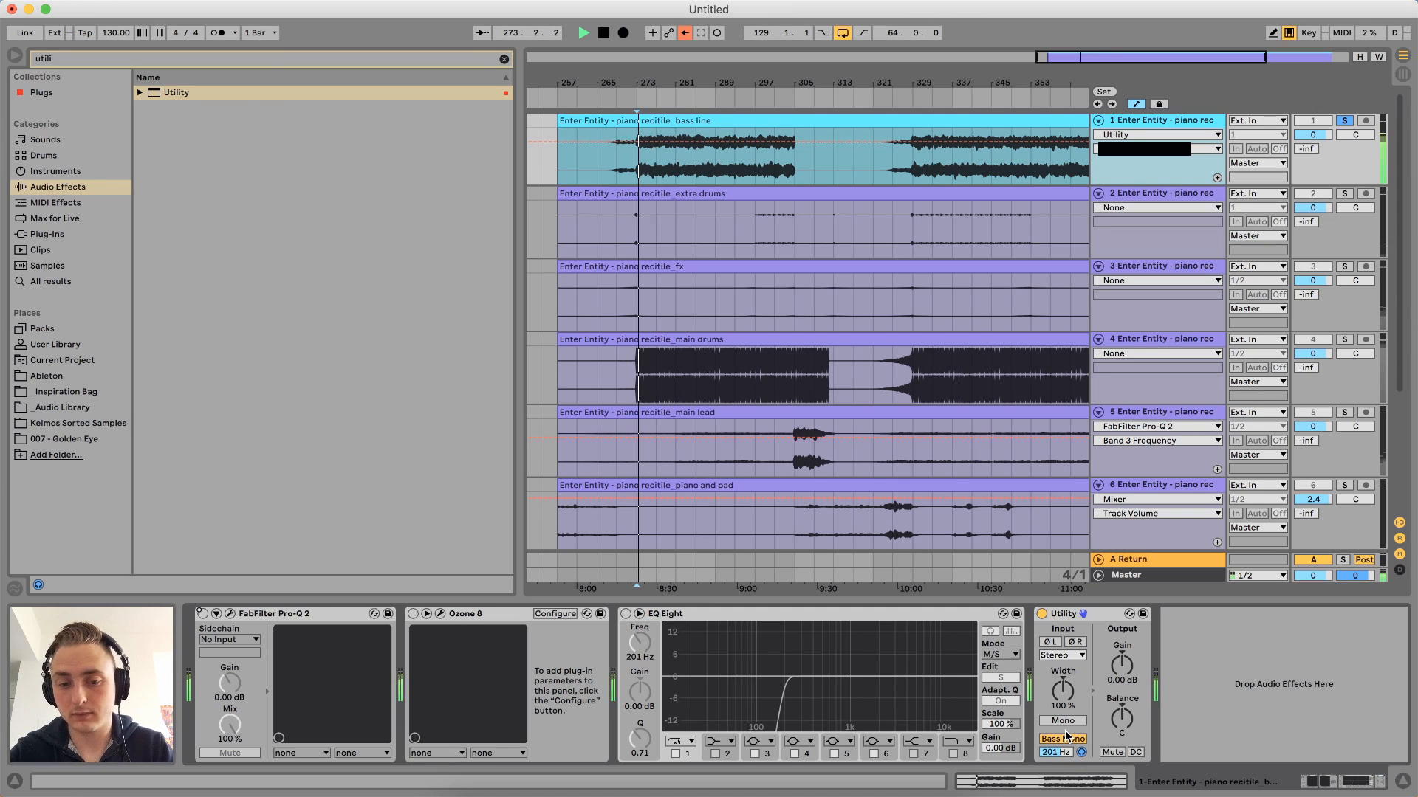
pyautogui.click(1065, 739)
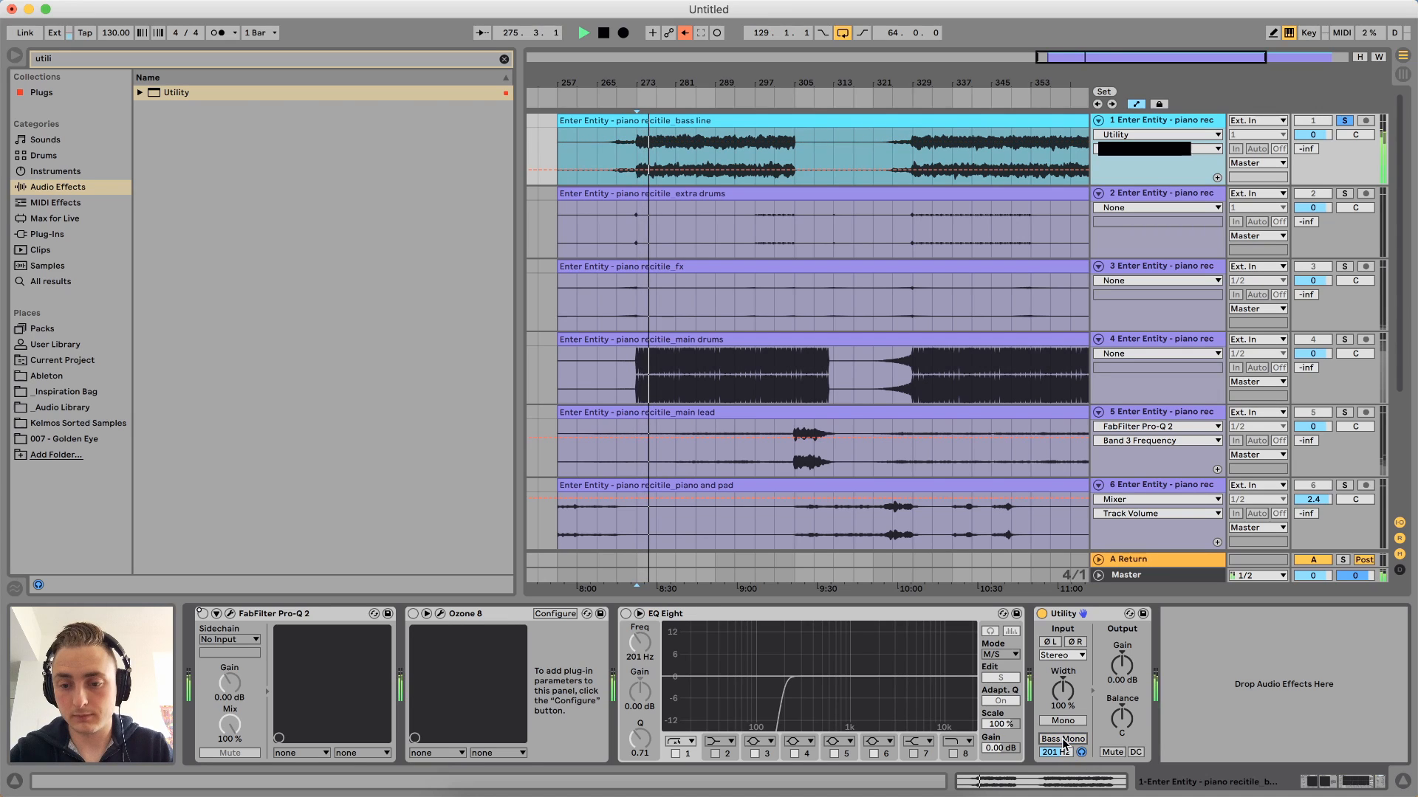
pyautogui.click(1065, 739)
pyautogui.press('space')
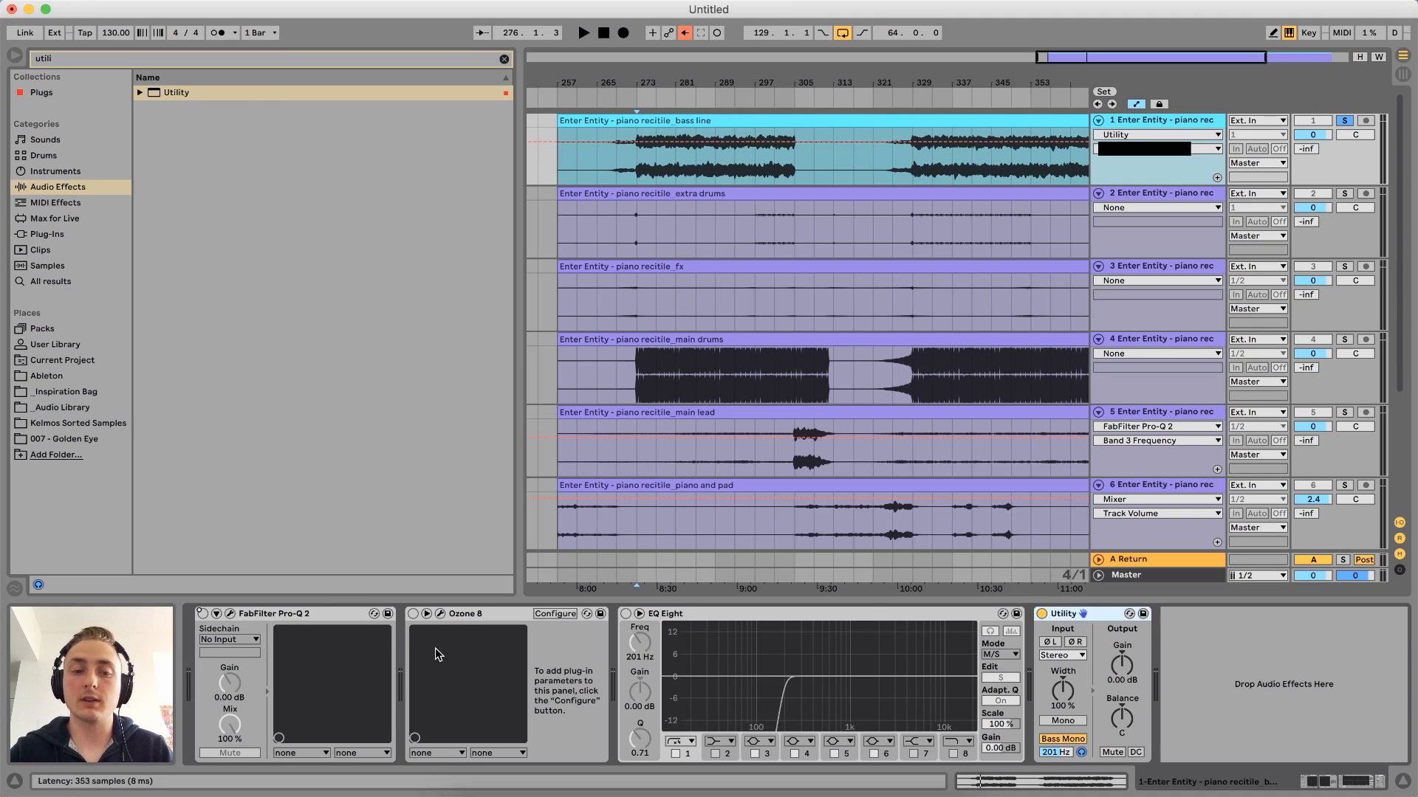
# View Ozone 8's Imager and its stereo width bands, and close the plug-in window
pyautogui.click(440, 614)
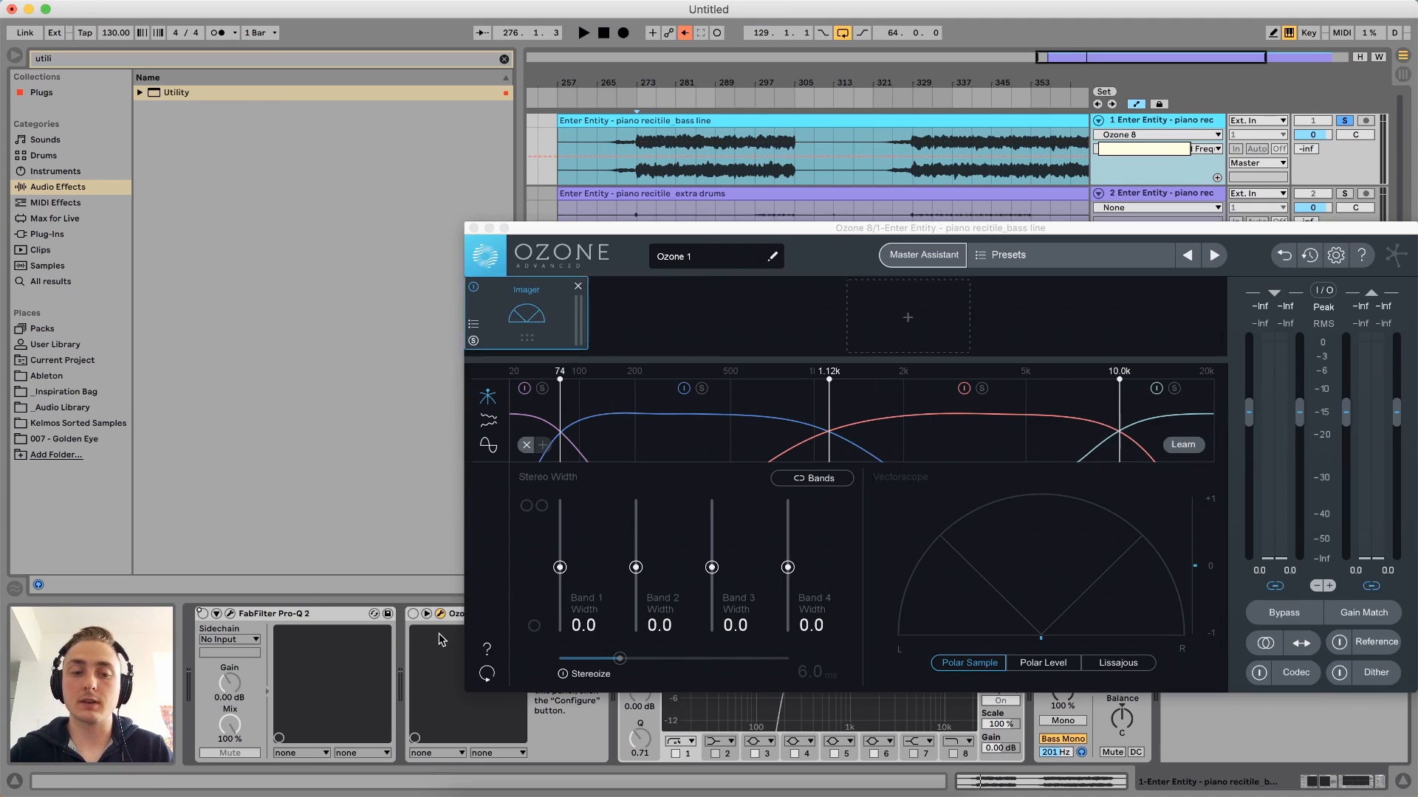
pyautogui.click(474, 229)
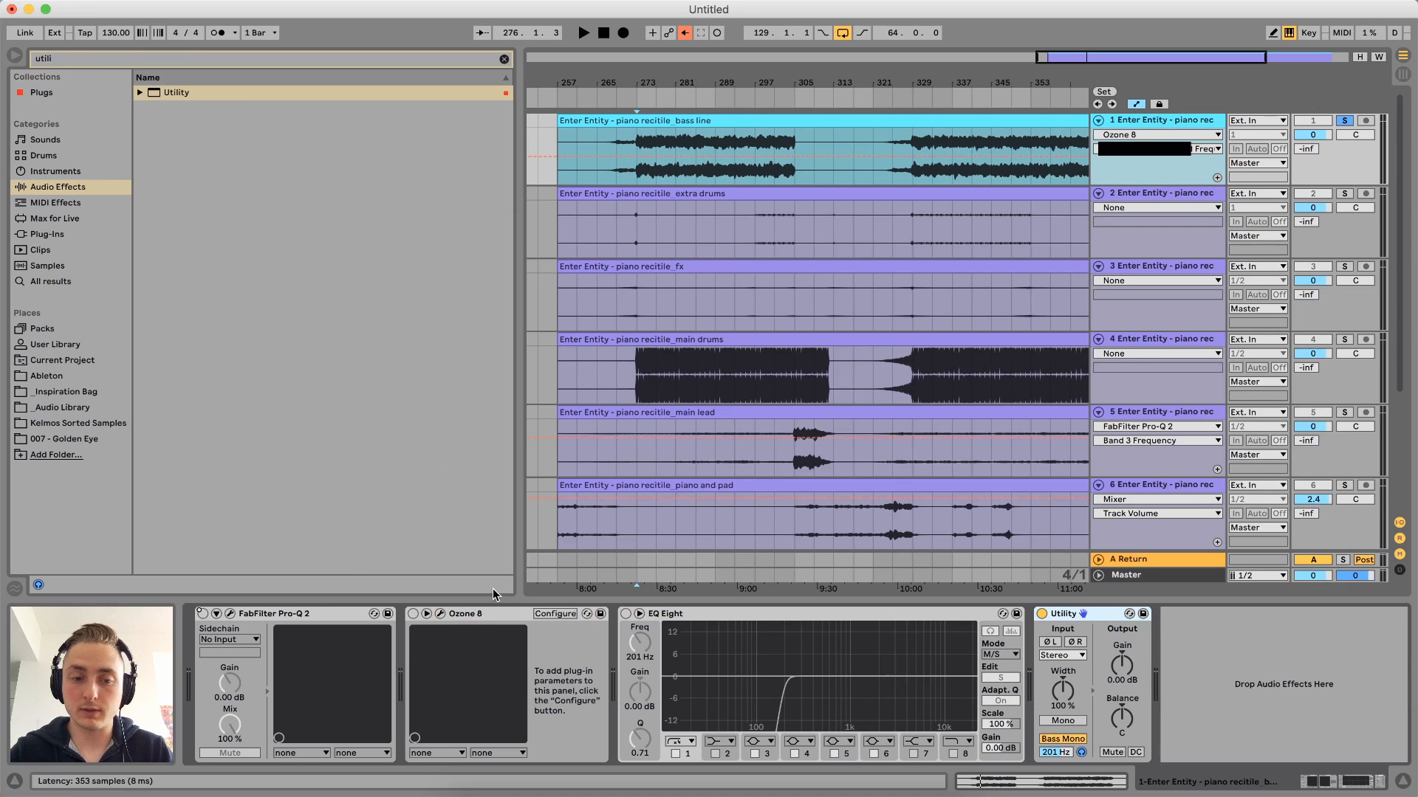
# View Ozone 8's Imager once more, close it, and play the bass line with EQ Eight turned on
pyautogui.click(440, 614)
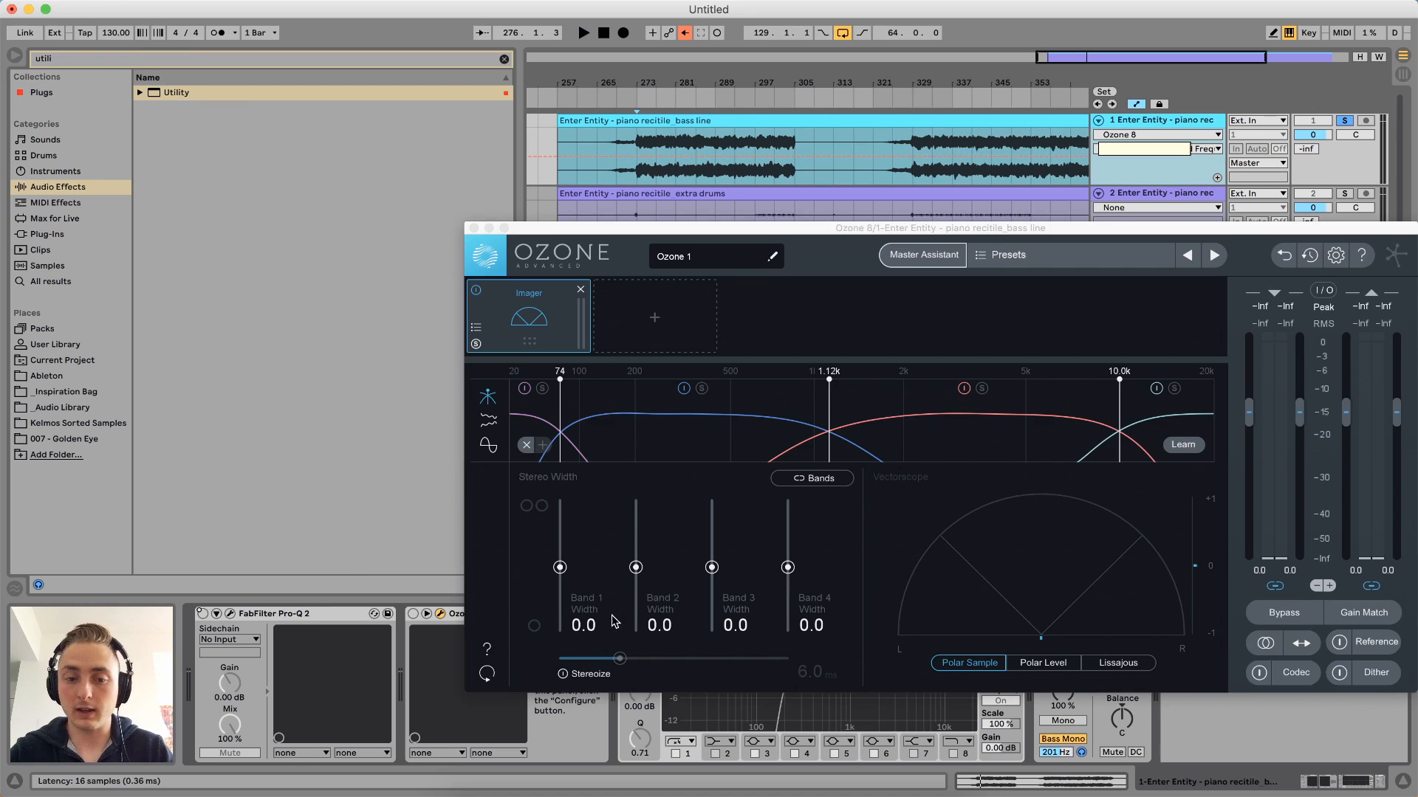
pyautogui.click(473, 229)
pyautogui.press('space')
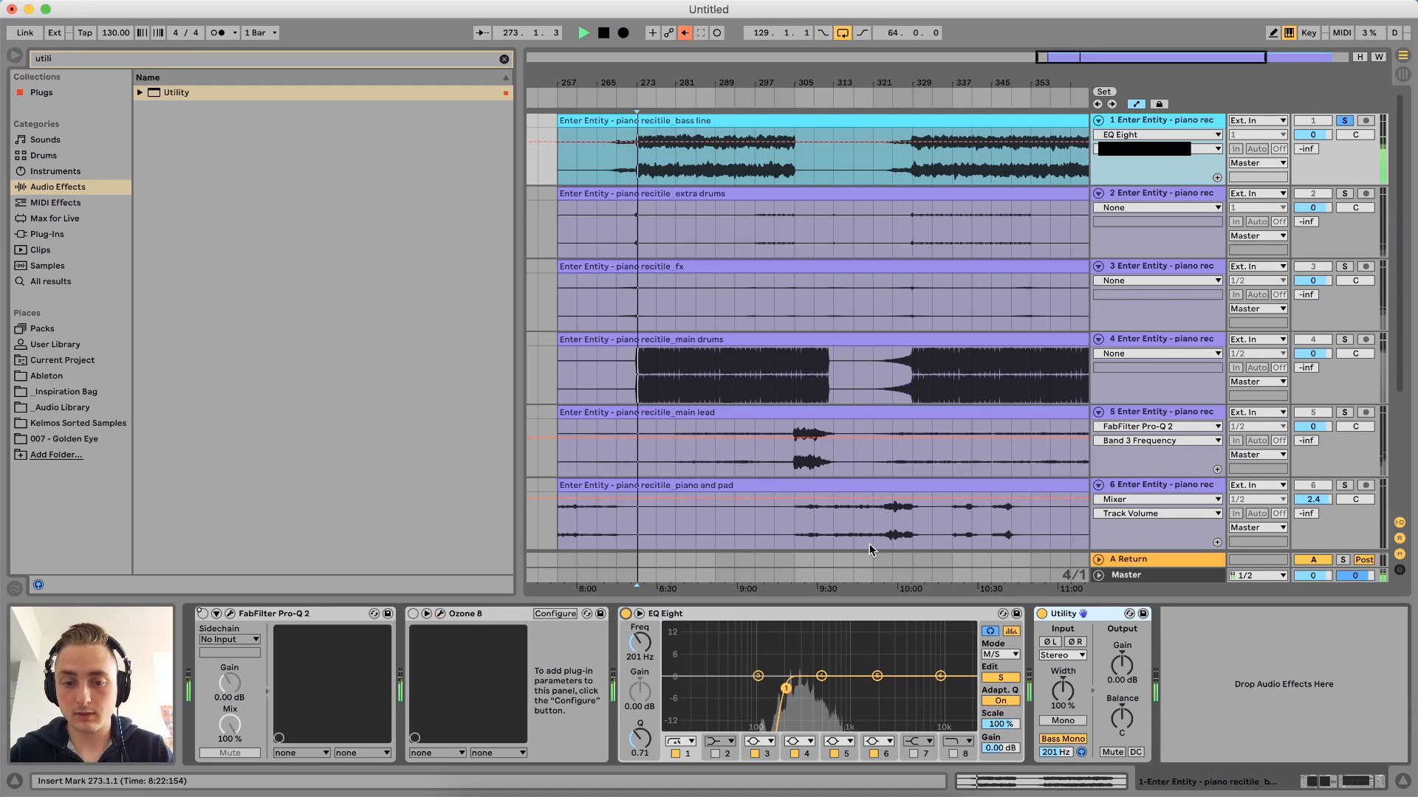
pyautogui.press('space')
# Turn off Utility, play the bass line through EQ Eight's side-channel low cut, and check the EQ's M/S mode setting
pyautogui.click(1041, 614)
pyautogui.press('space')
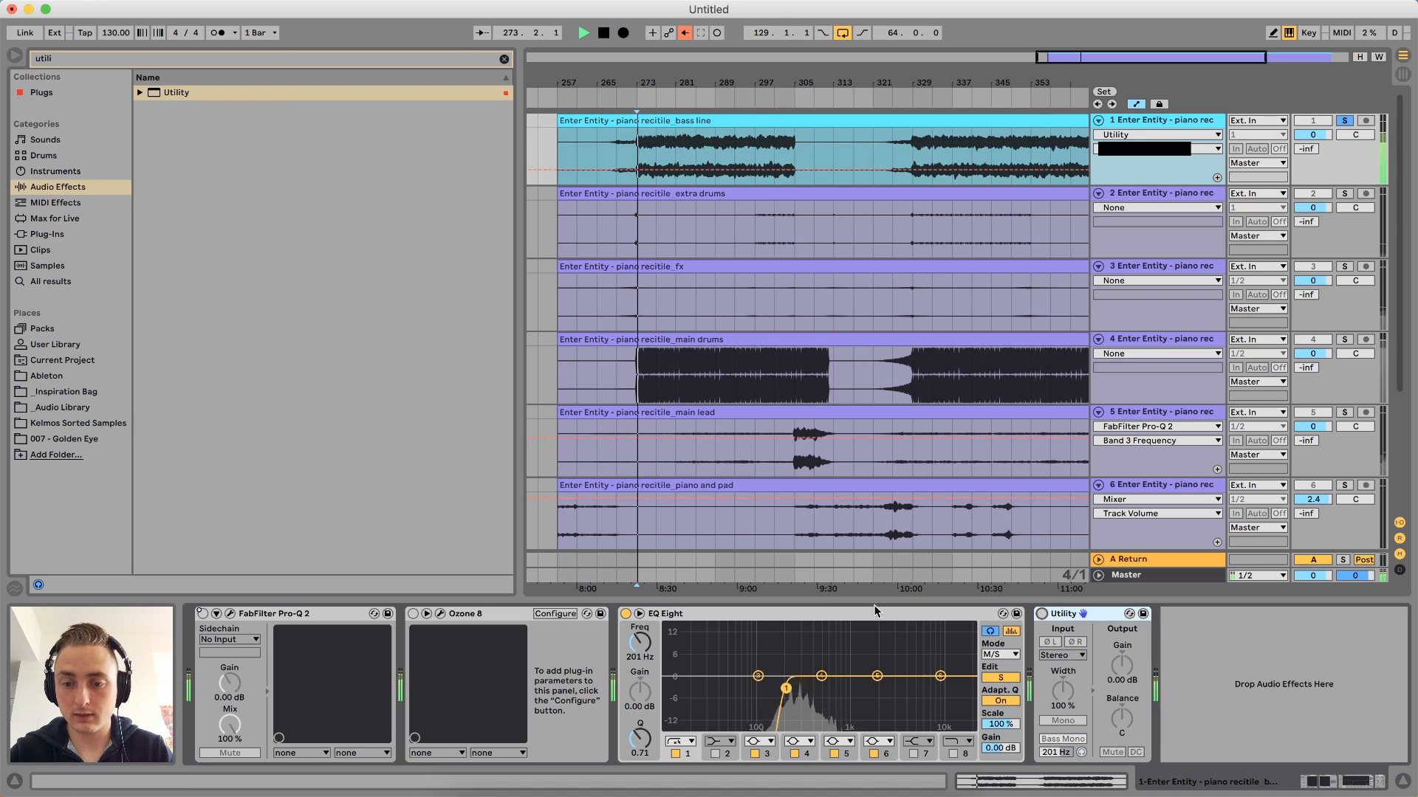
pyautogui.click(1001, 655)
pyautogui.click(1002, 655)
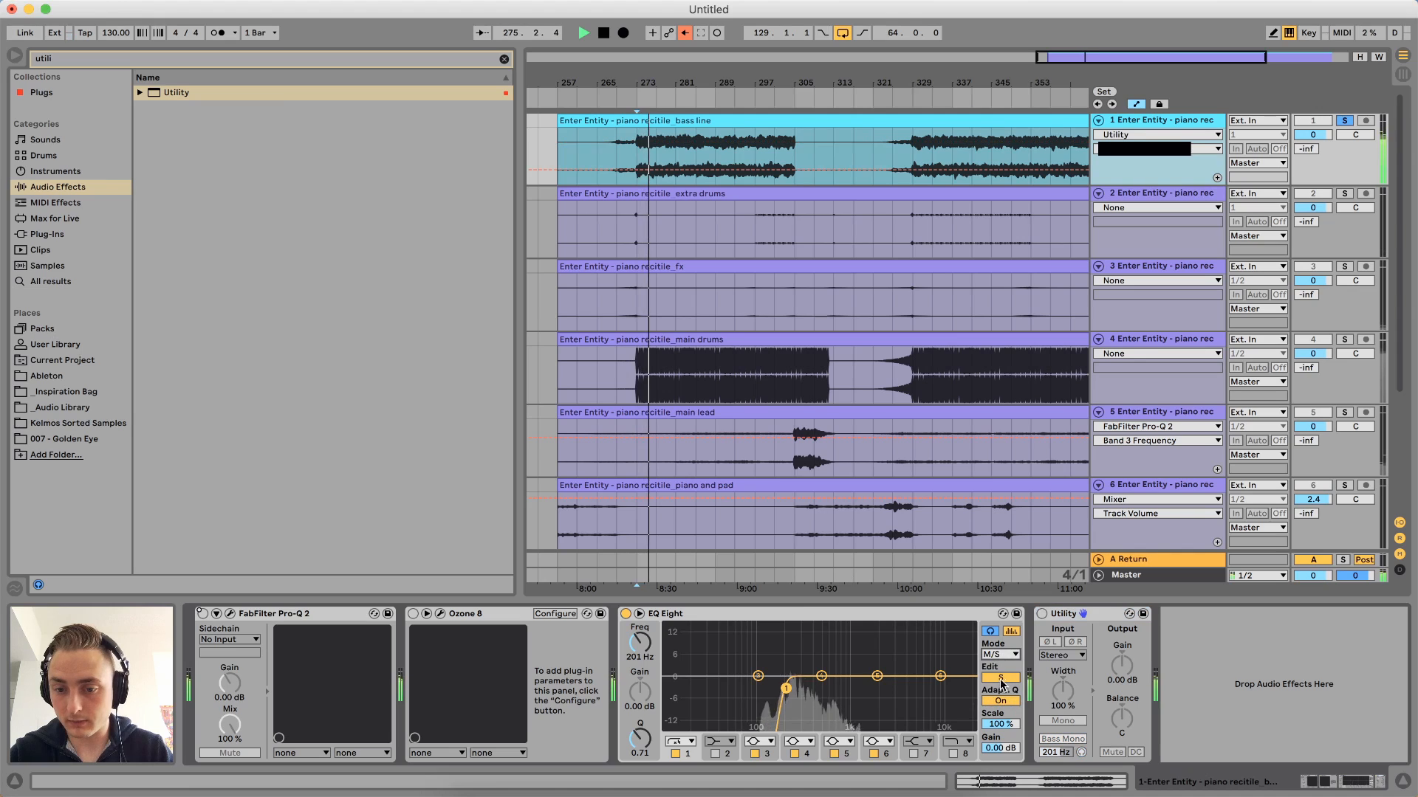
pyautogui.press('space')
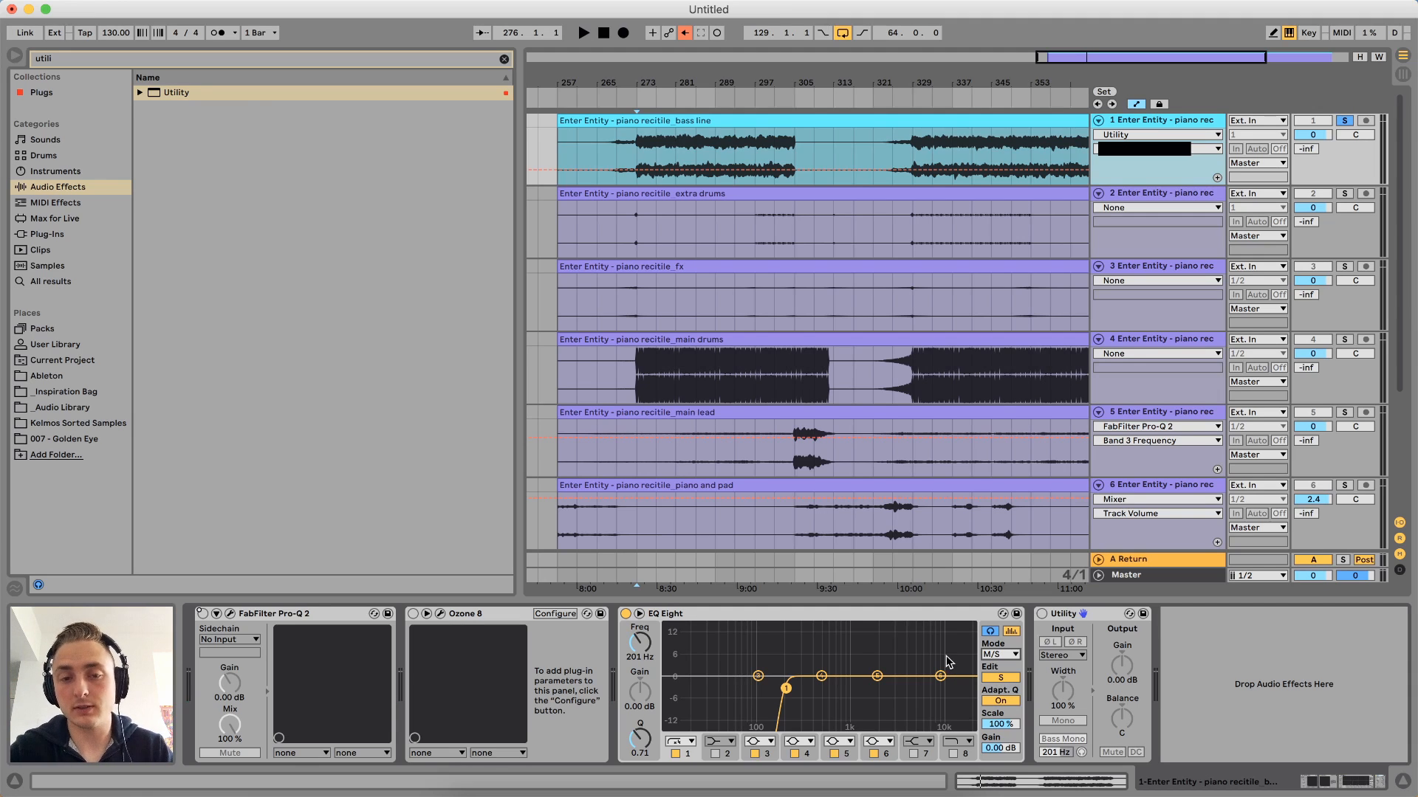
# During playback, try a side-channel bell boost and a high-shelf boost of about 6.82 dB at 1.29 kHz in EQ Eight
pyautogui.press('space')
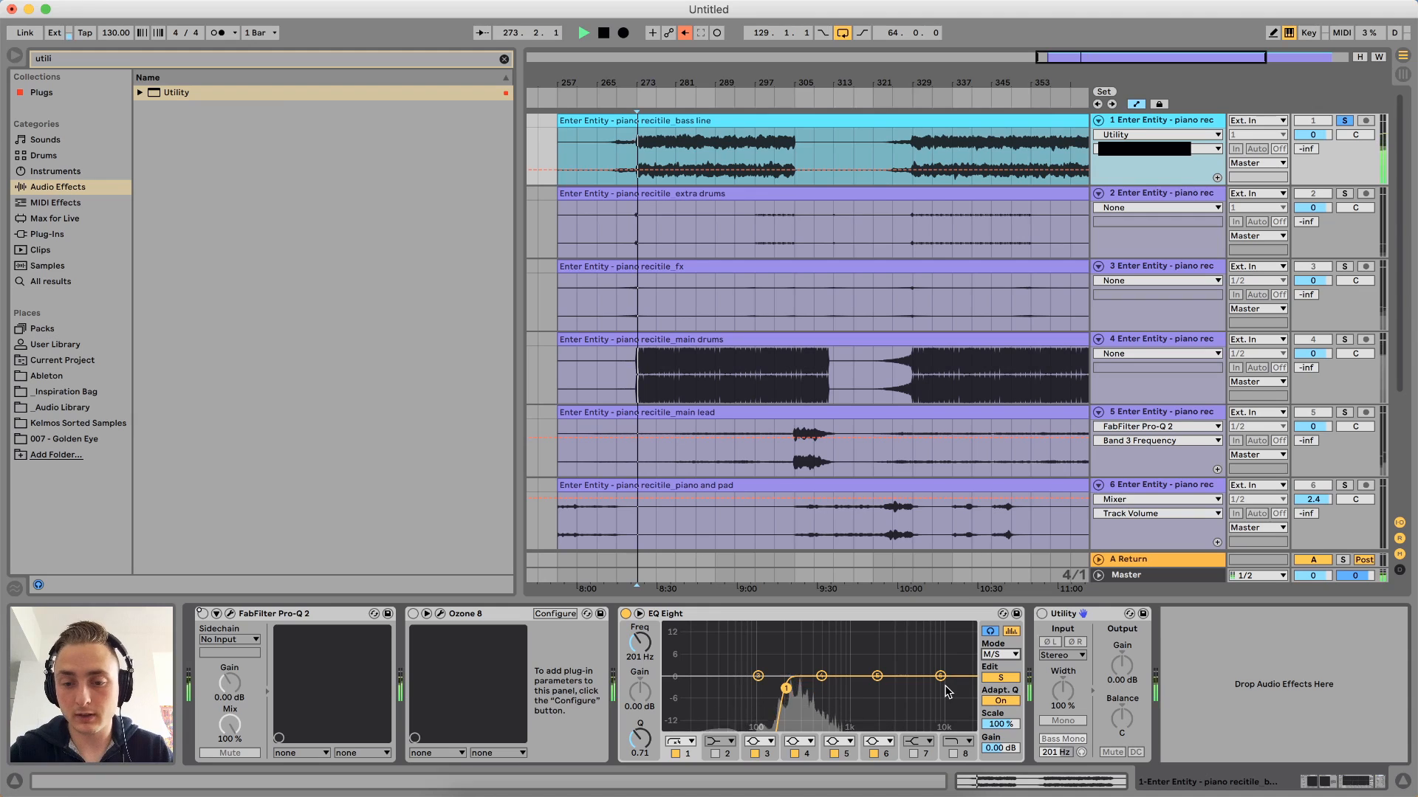
pyautogui.moveTo(940, 676); pyautogui.dragTo(888, 645)
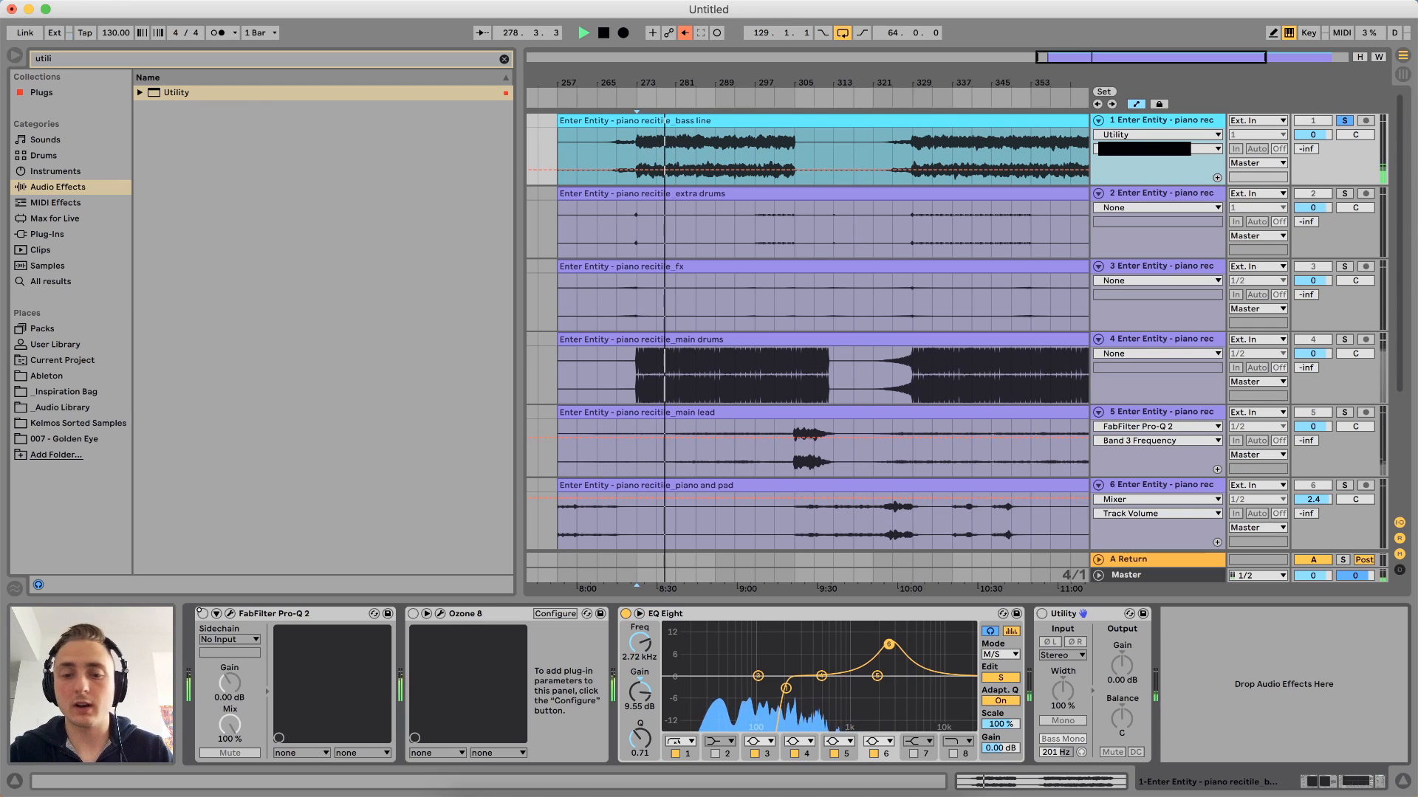
pyautogui.moveTo(888, 645); pyautogui.dragTo(858, 653)
pyautogui.click(913, 754)
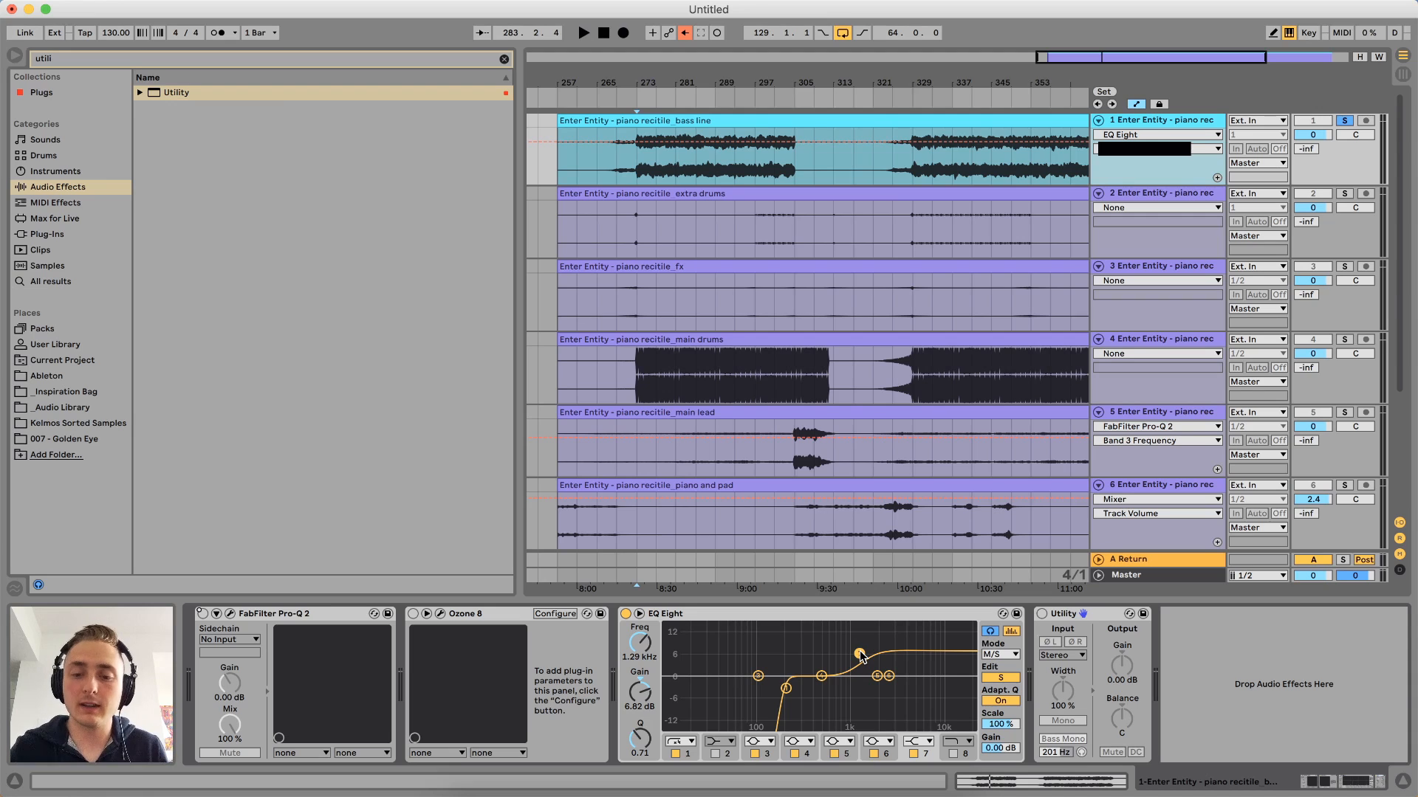
pyautogui.moveTo(861, 656); pyautogui.dragTo(876, 676)
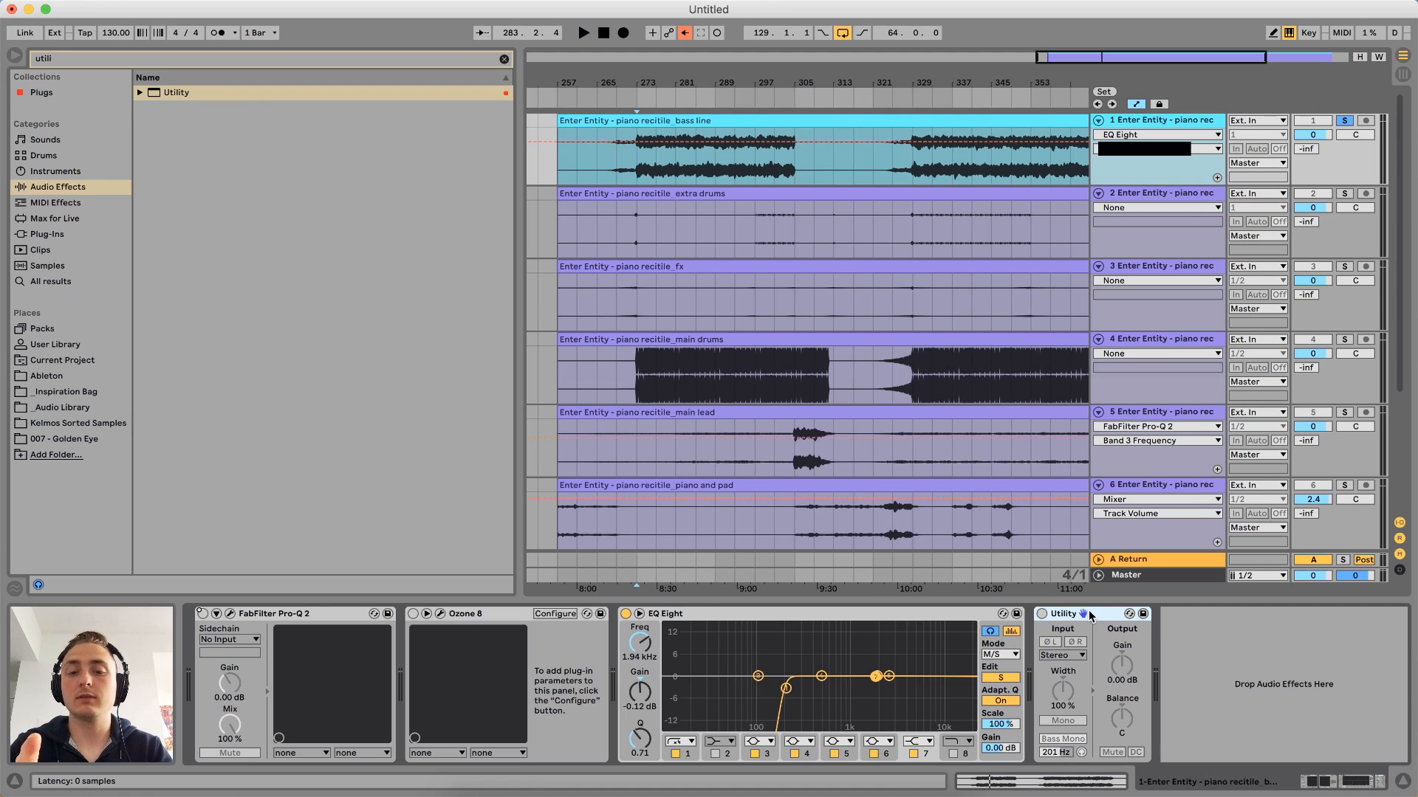
# Delete all devices from the bass line track, from FabFilter Pro-Q 2 to Utility, and duplicate the track
pyautogui.click(278, 618)
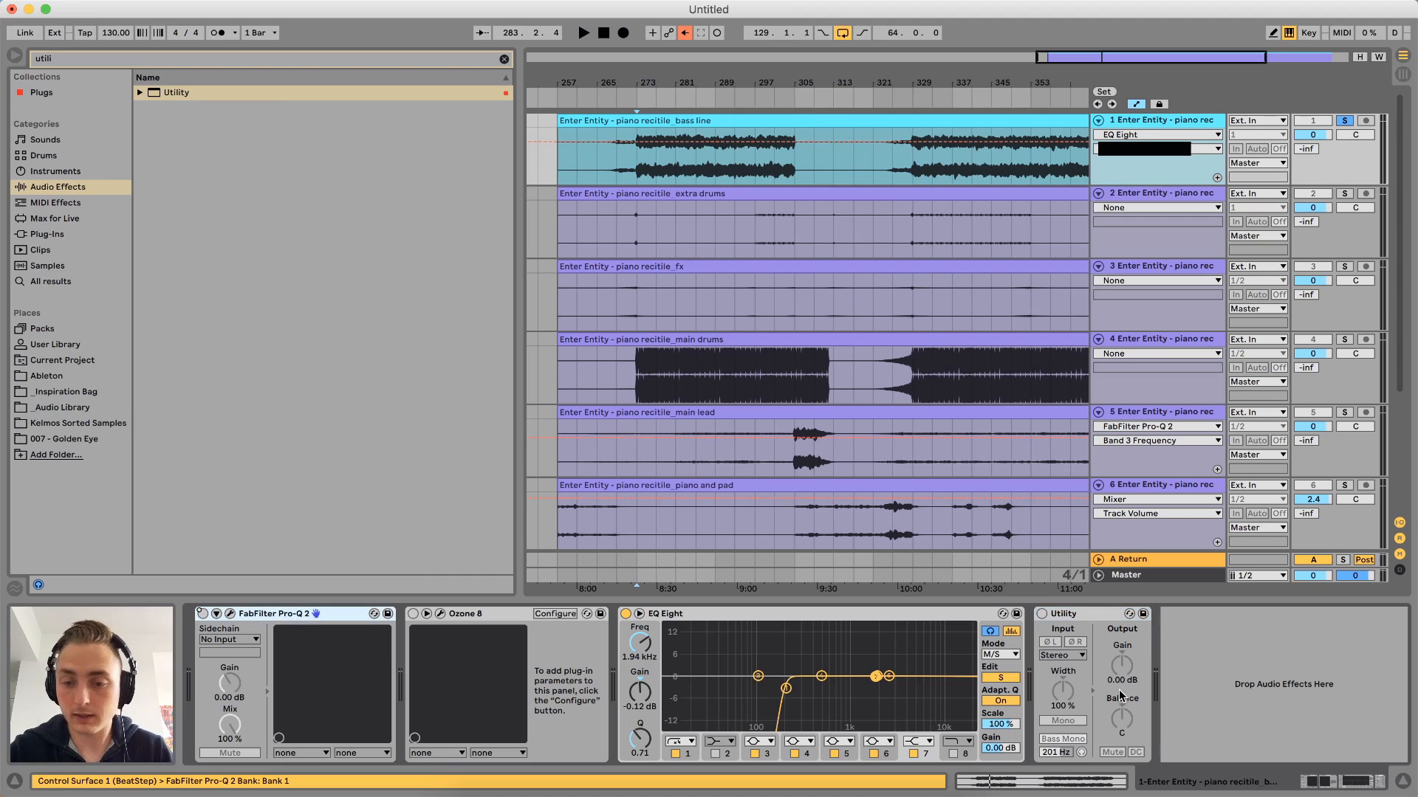
pyautogui.keyDown('shift'); pyautogui.click(1089, 614); pyautogui.keyUp('shift')
pyautogui.press('Delete')
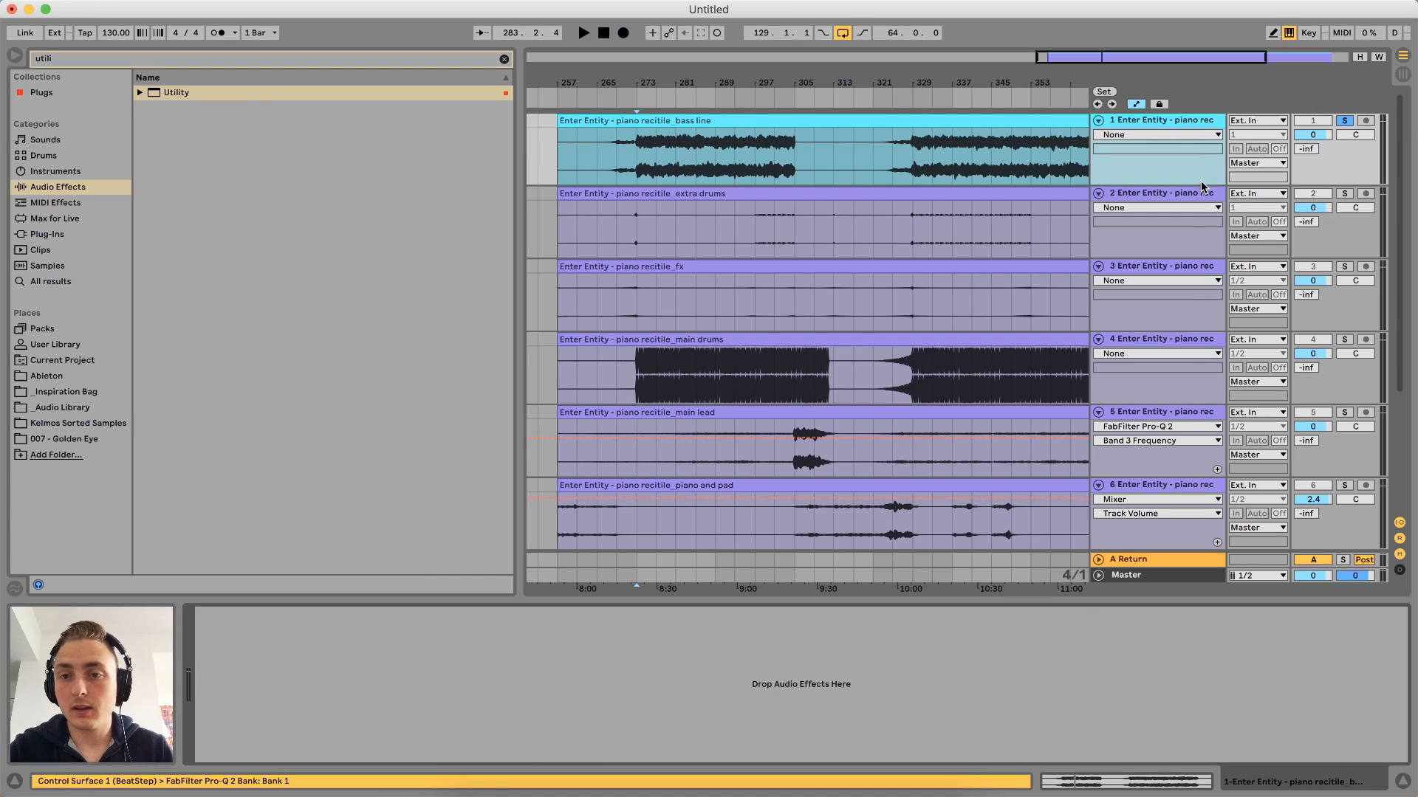
pyautogui.click(1174, 116)
pyautogui.press('super+d')
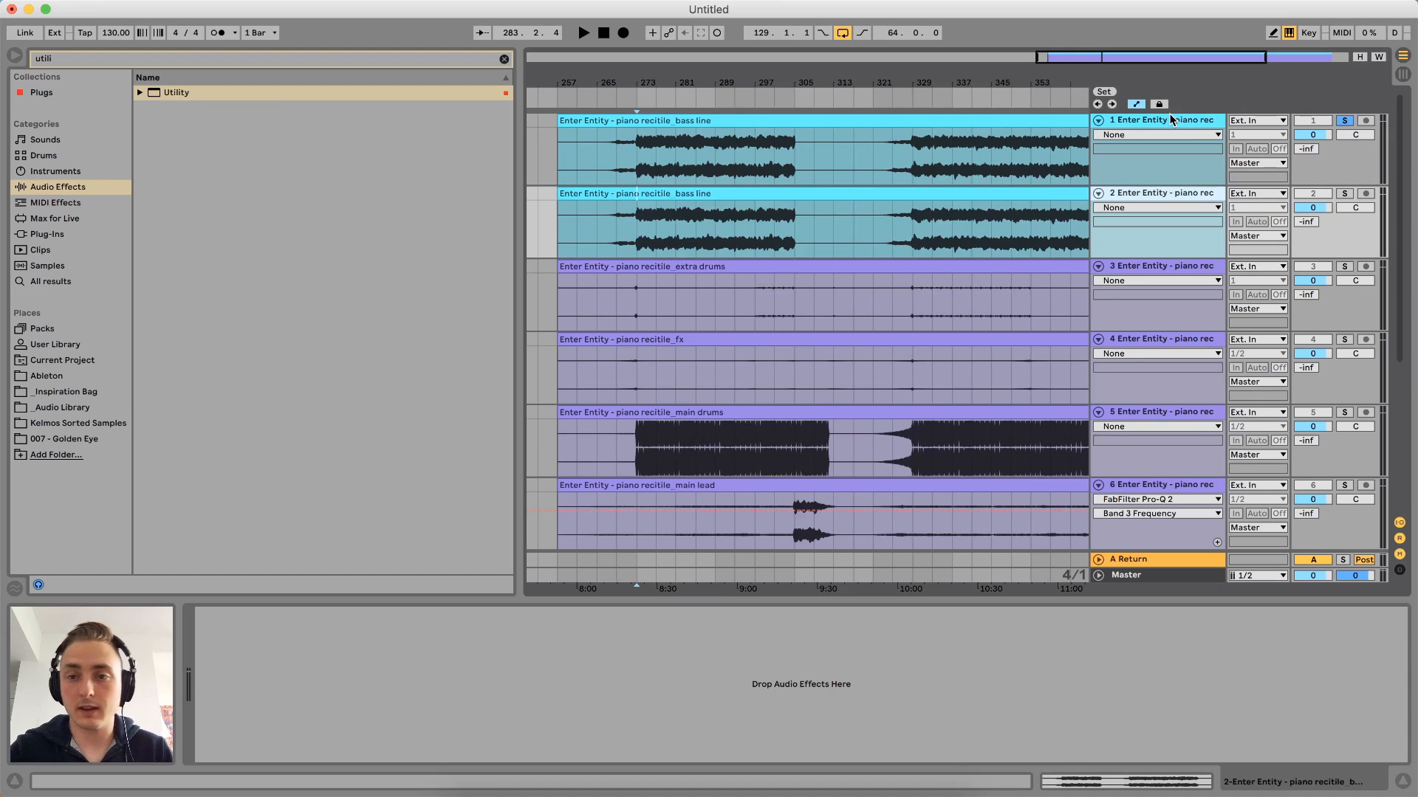
# Add EQ Eight followed by Utility to the first bass line track
pyautogui.click(680, 118)
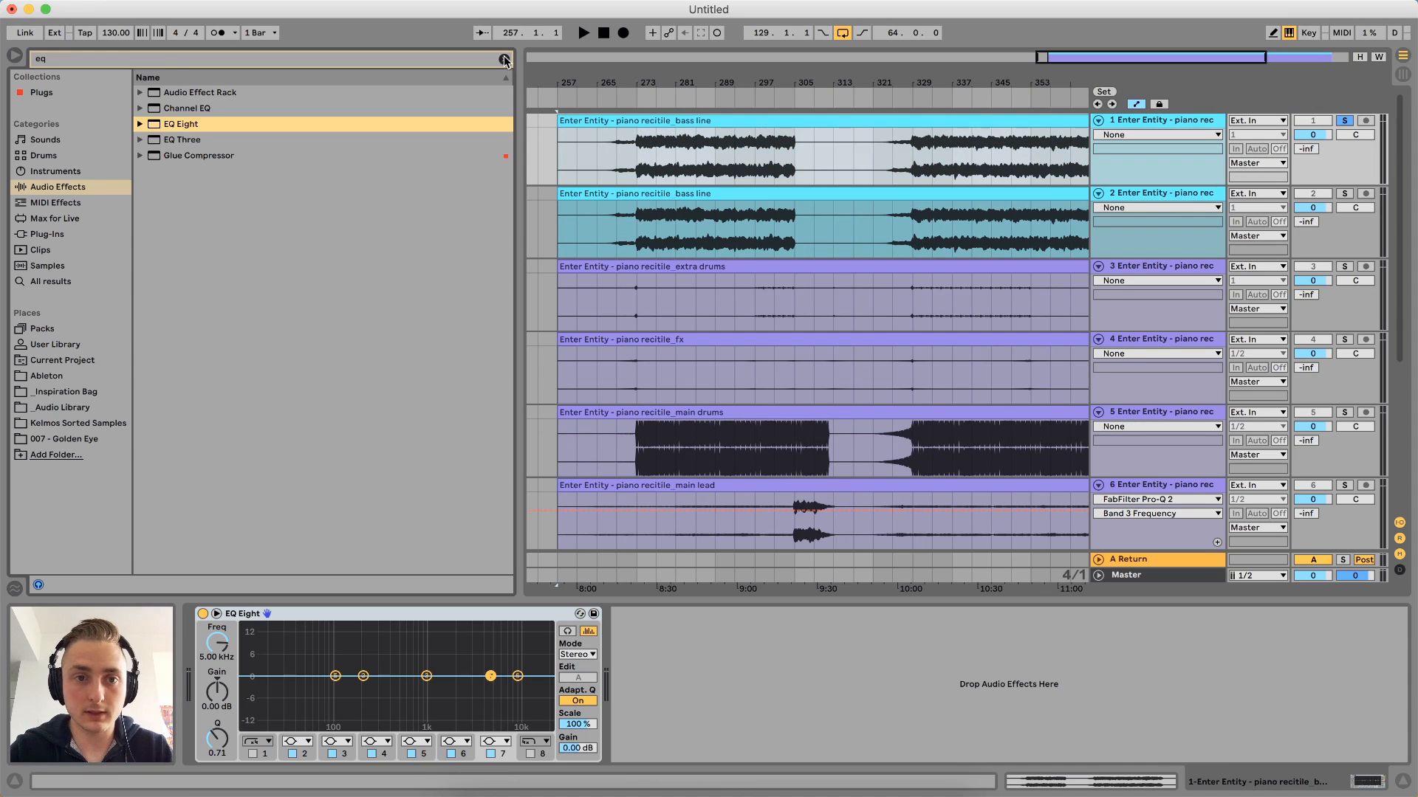
pyautogui.press('BackSpace')
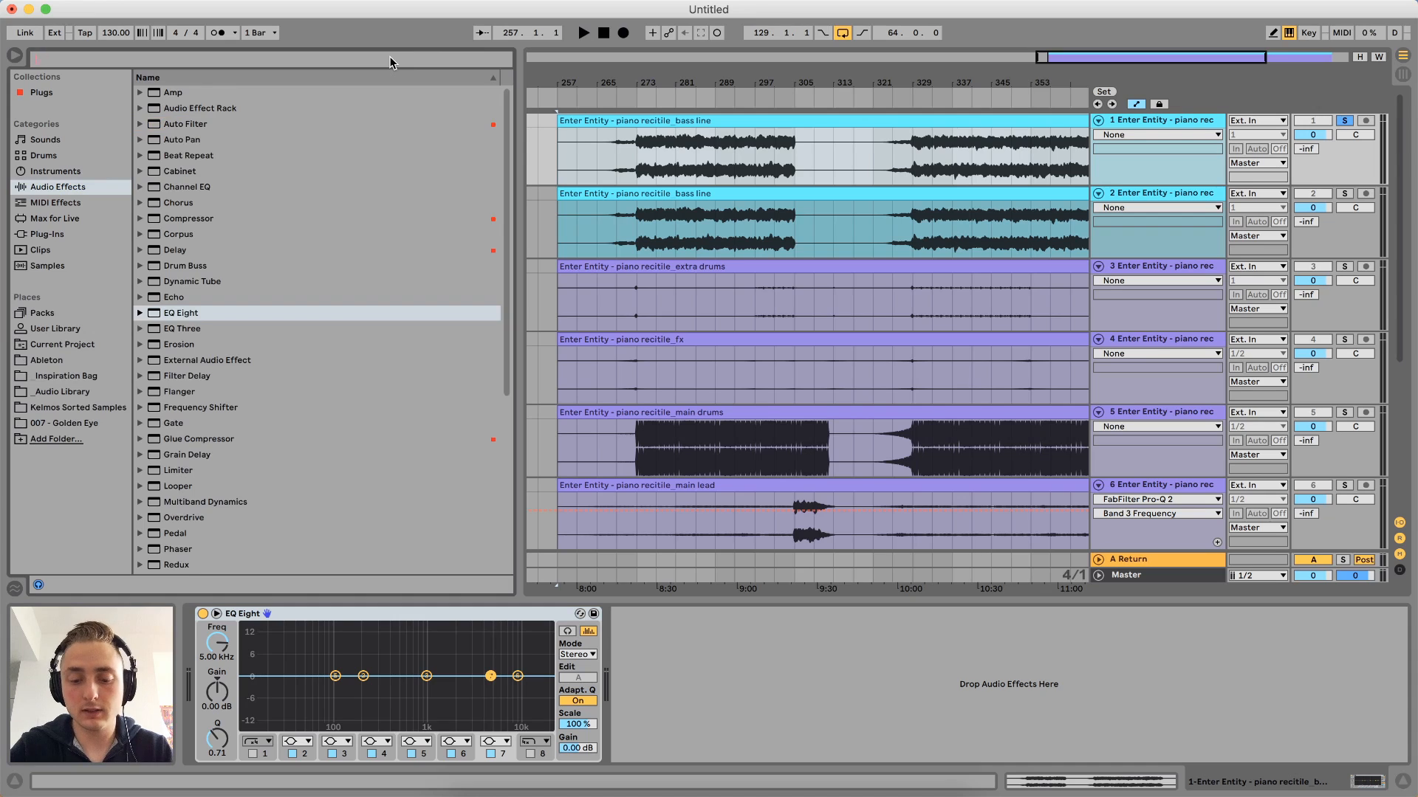
pyautogui.click(391, 59)
pyautogui.write('util')
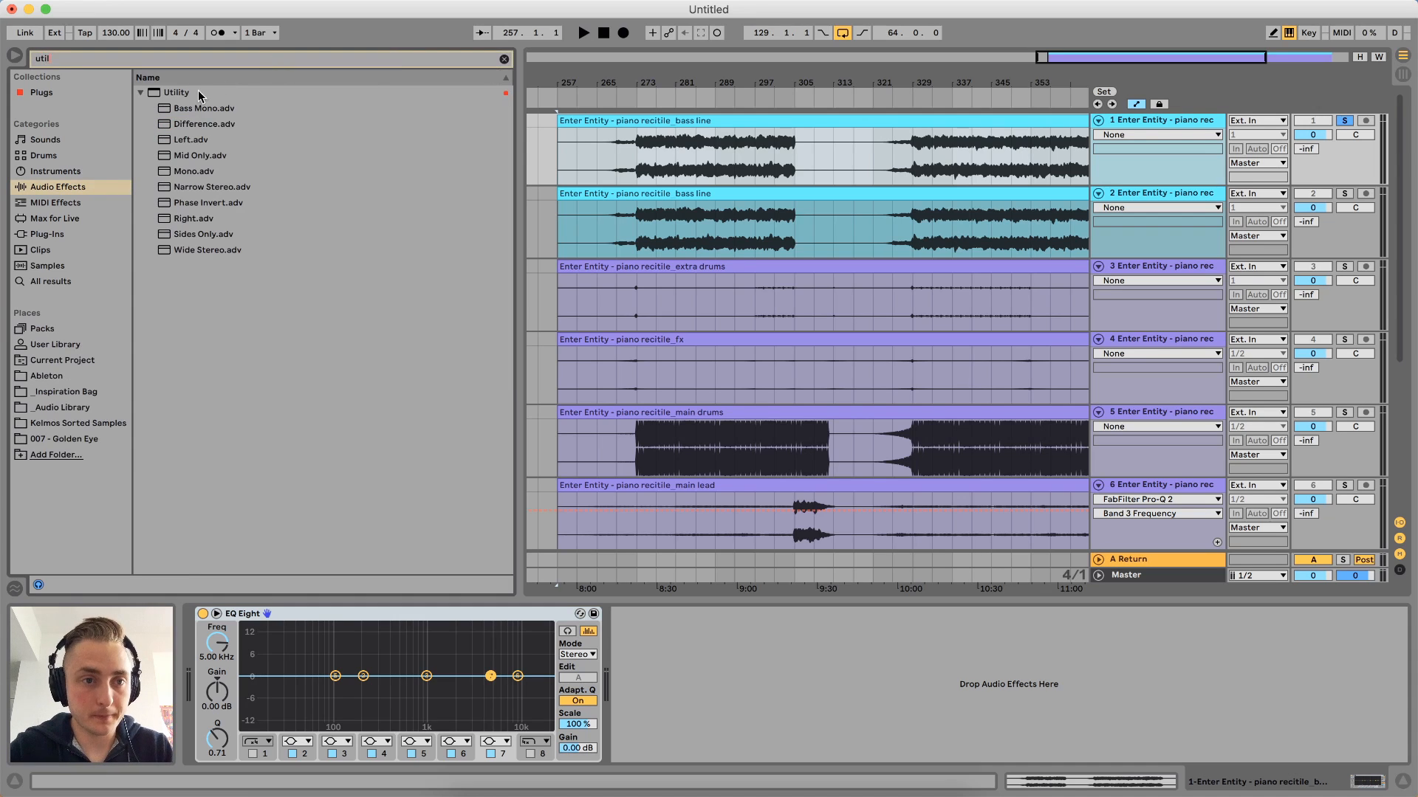
pyautogui.moveTo(200, 93); pyautogui.dragTo(728, 642)
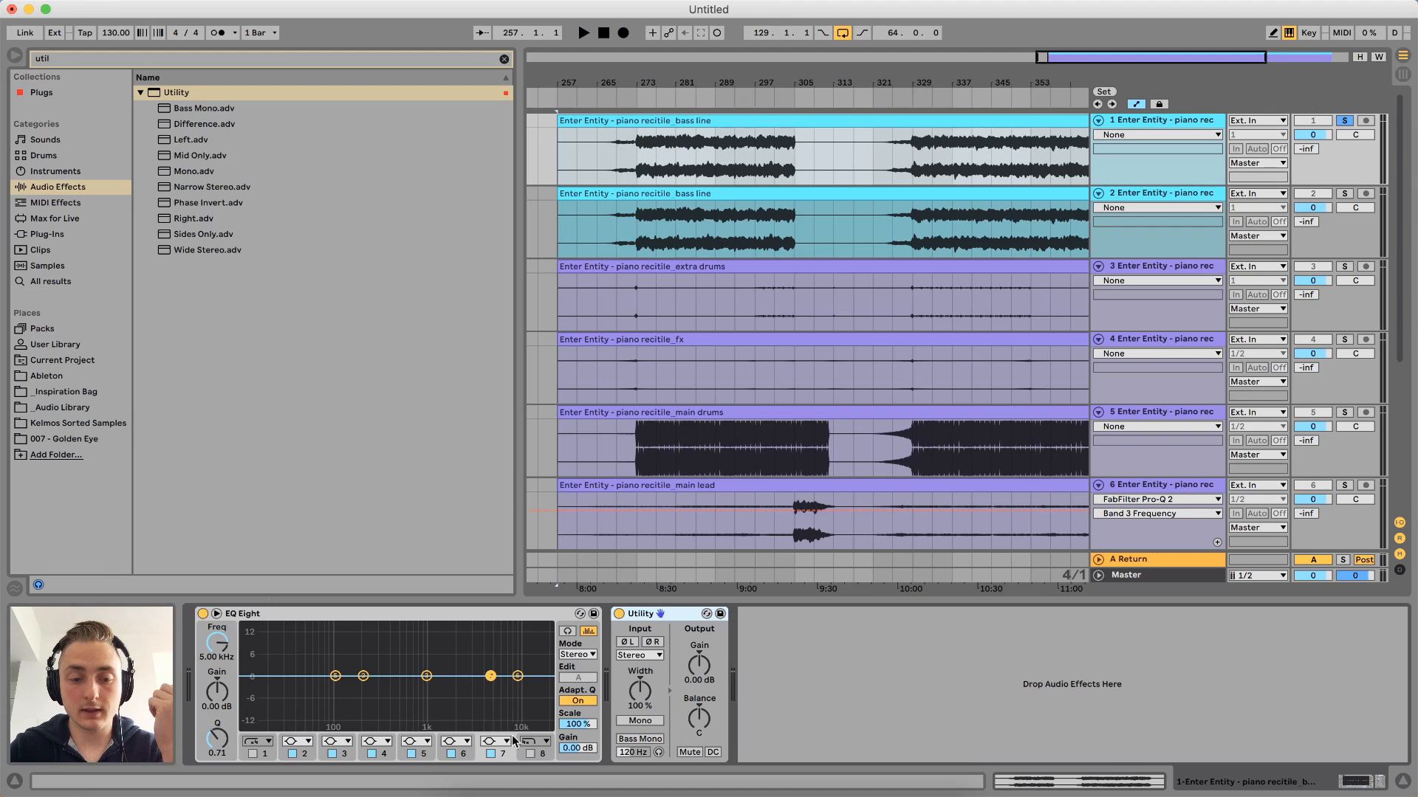
# Enable EQ Eight's band 8 high cut at 201 Hz on the first bass line and play it from bar 273
pyautogui.click(530, 754)
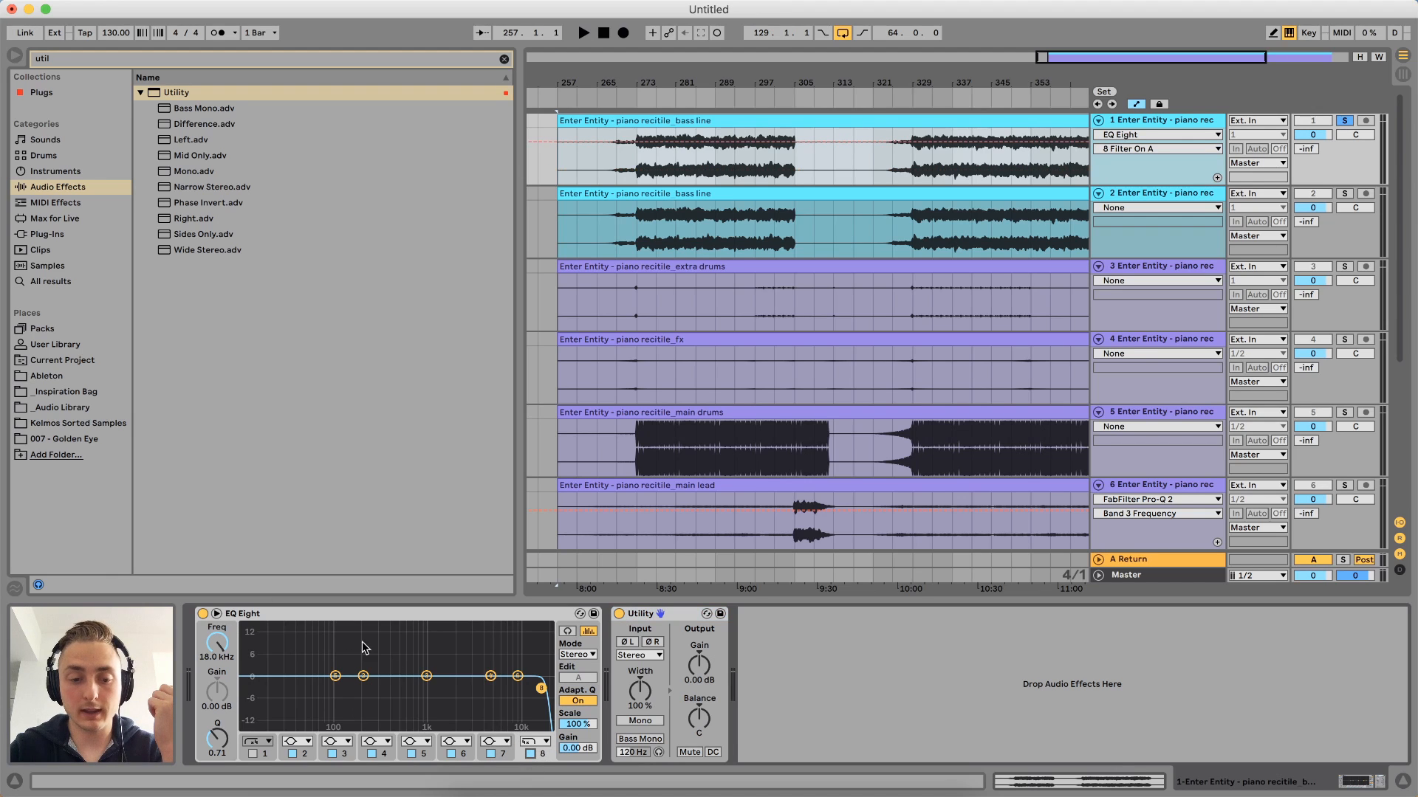
pyautogui.press('space')
pyautogui.moveTo(234, 647)
pyautogui.mouseDown()
pyautogui.moveTo(235, 691)
pyautogui.moveTo(229, 647)
pyautogui.mouseUp()
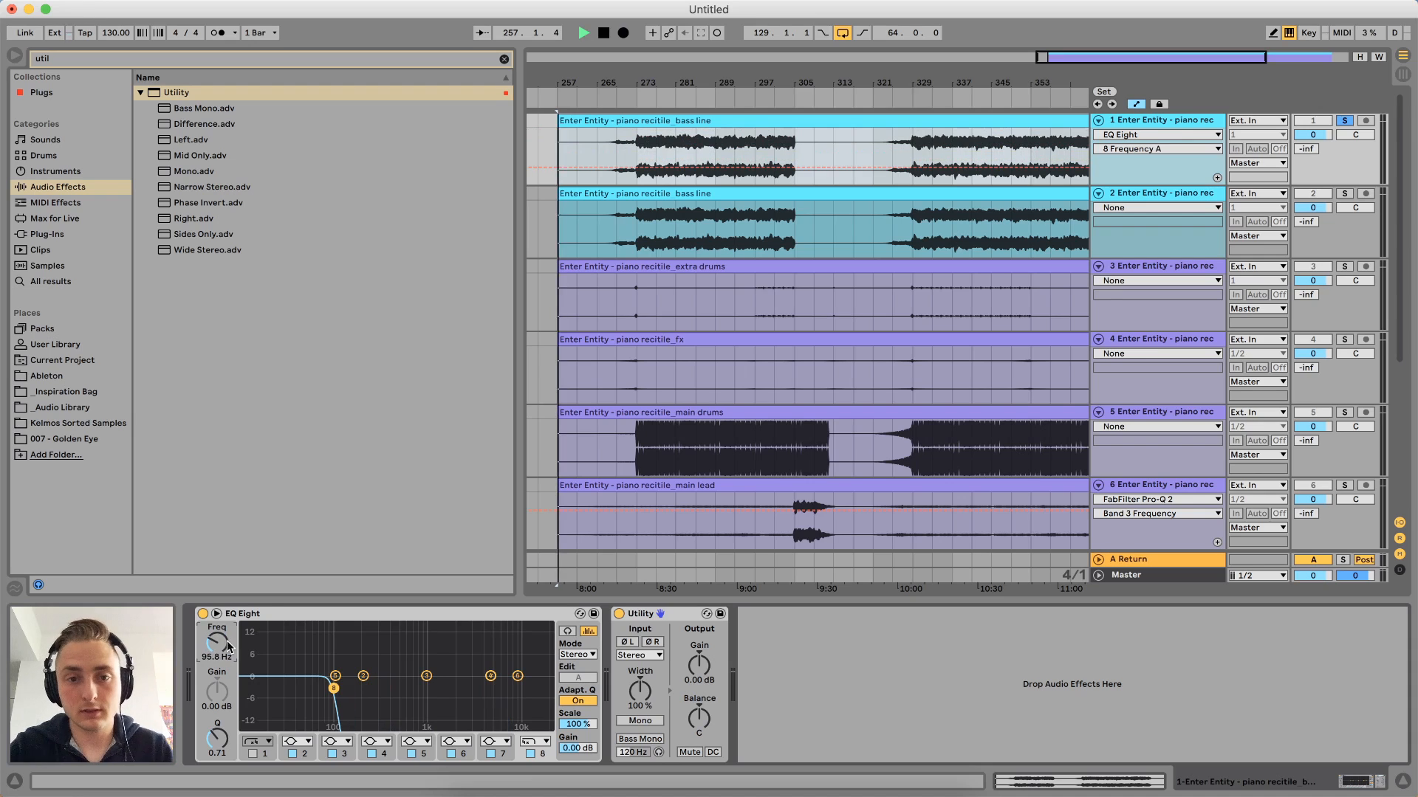
pyautogui.press('space')
pyautogui.click(633, 148)
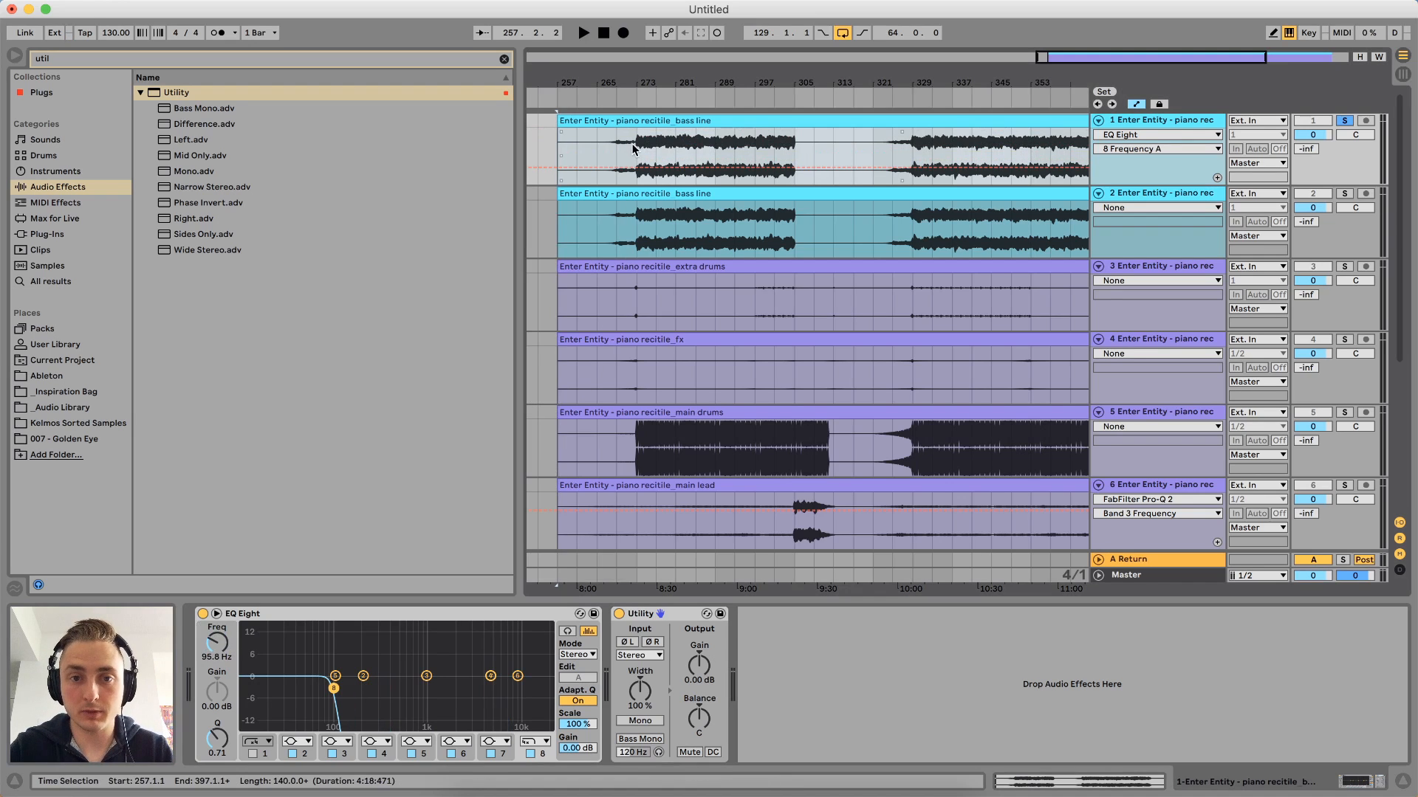
pyautogui.click(633, 147)
pyautogui.click(216, 663)
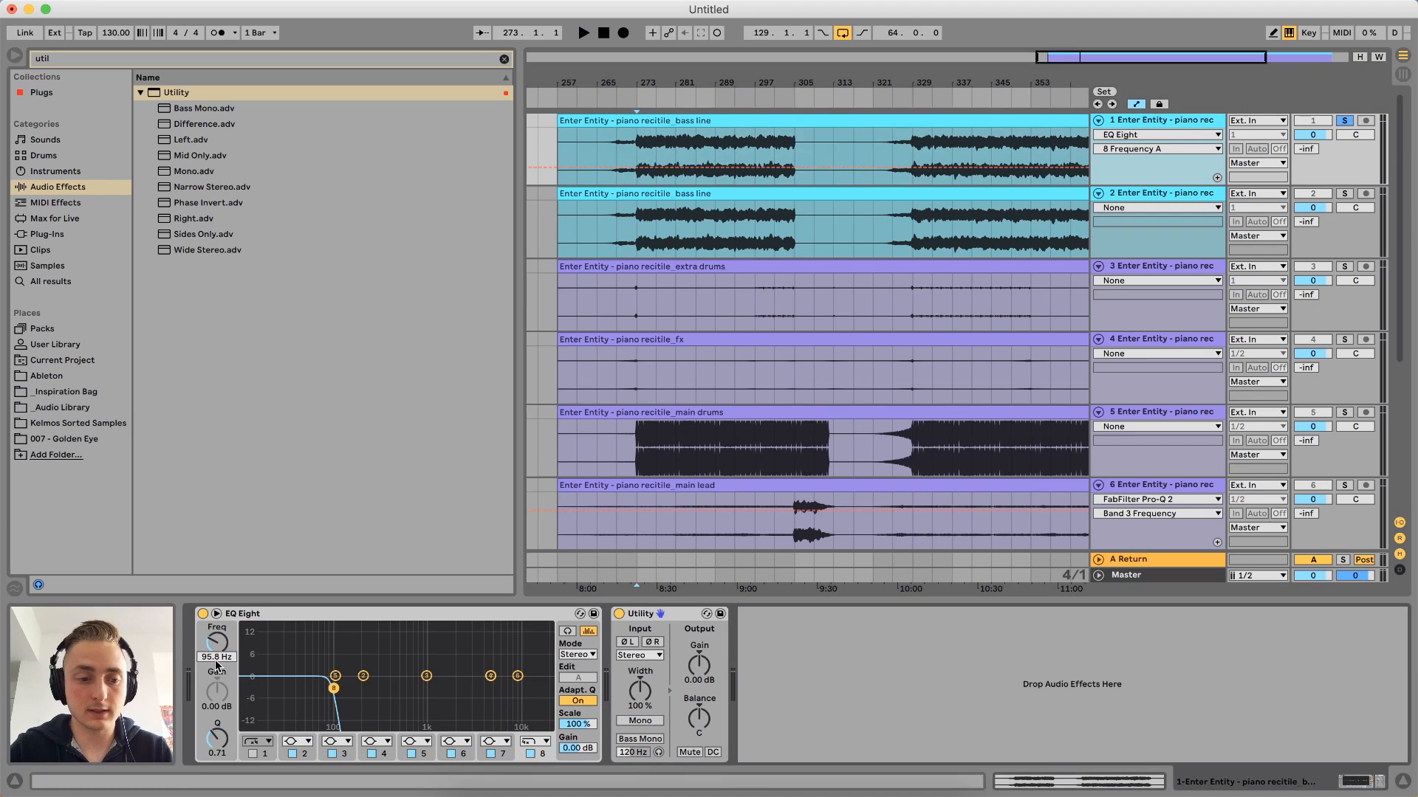
pyautogui.moveTo(217, 664); pyautogui.dragTo(233, 657)
pyautogui.press('space')
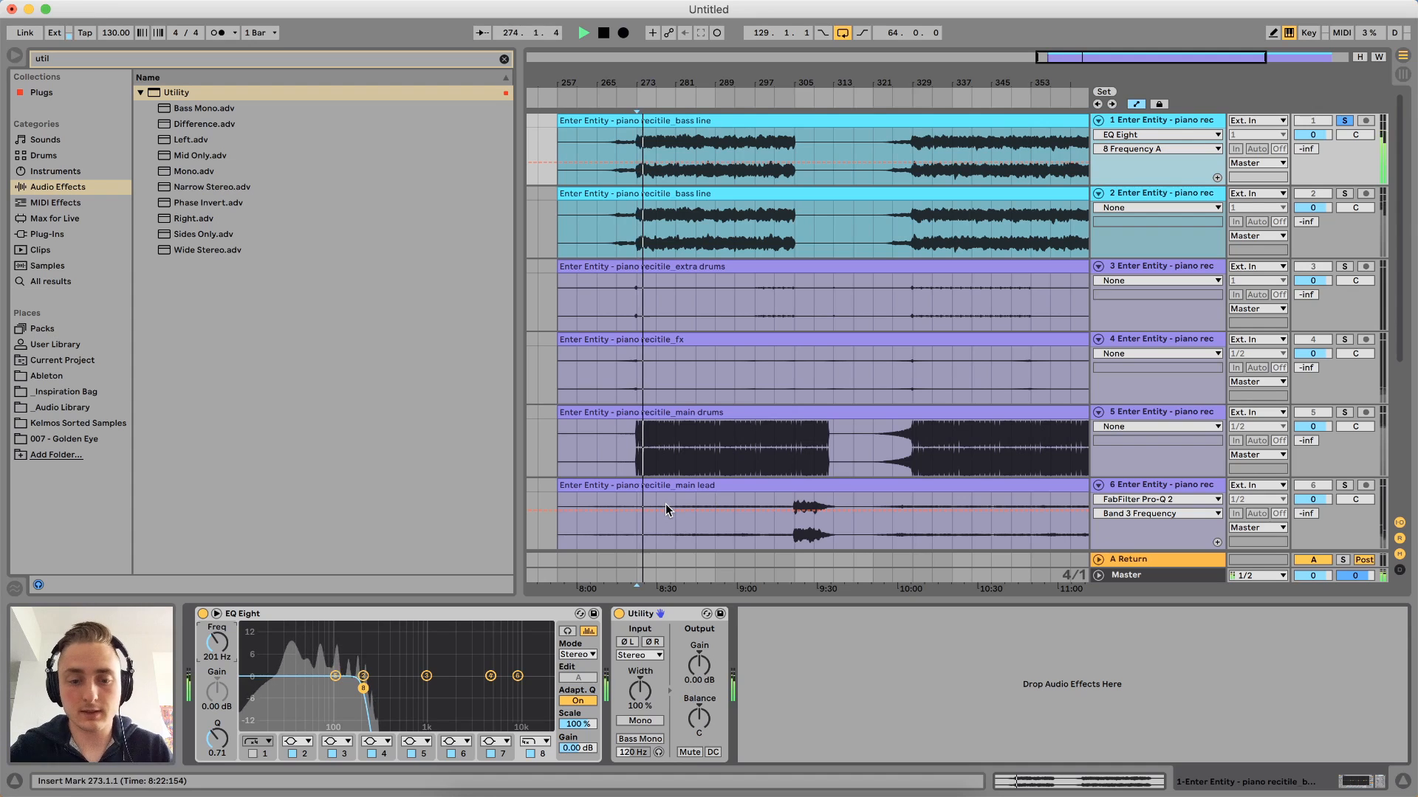
pyautogui.press('space')
# Enable Mono in Utility on the first bass line track and play the filtered low end
pyautogui.click(641, 722)
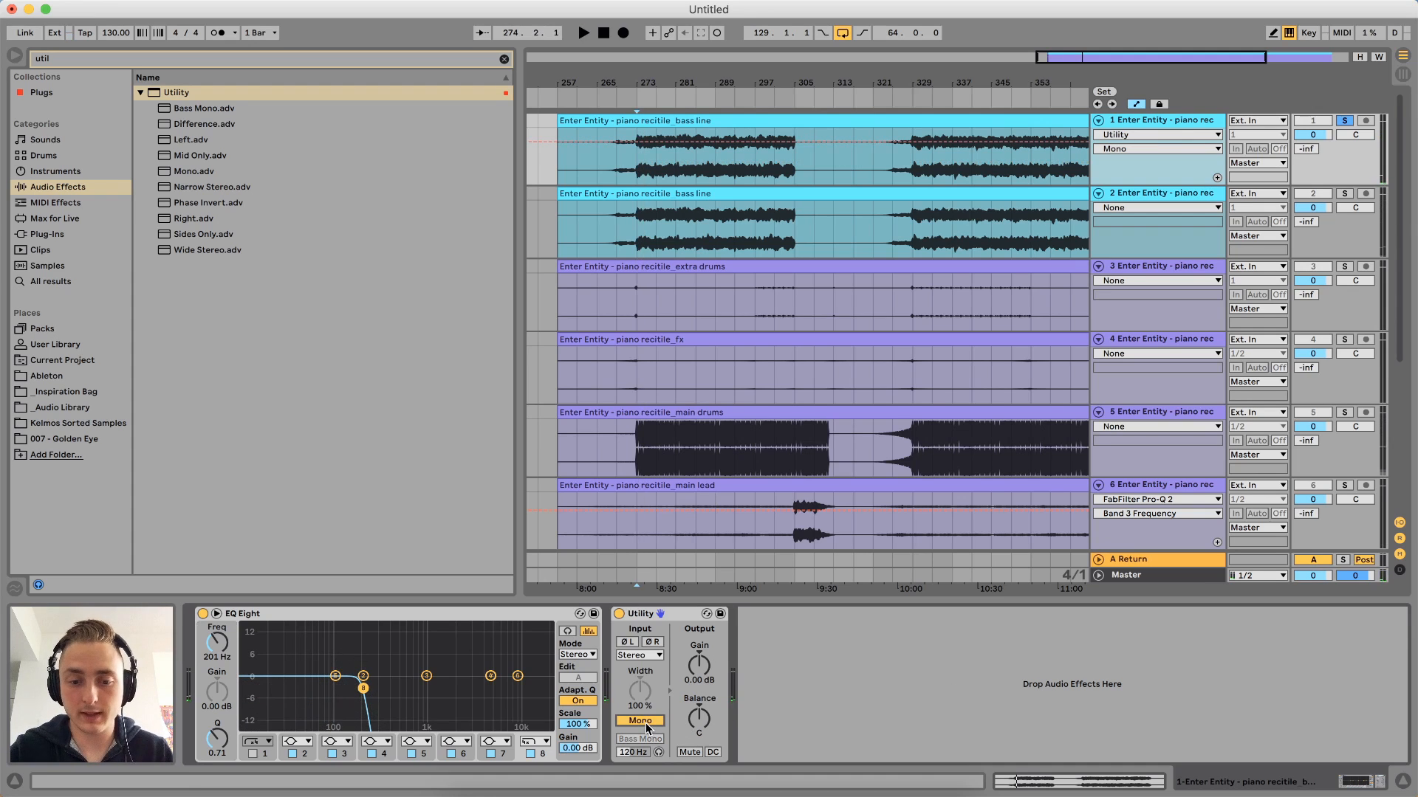
pyautogui.press('space')
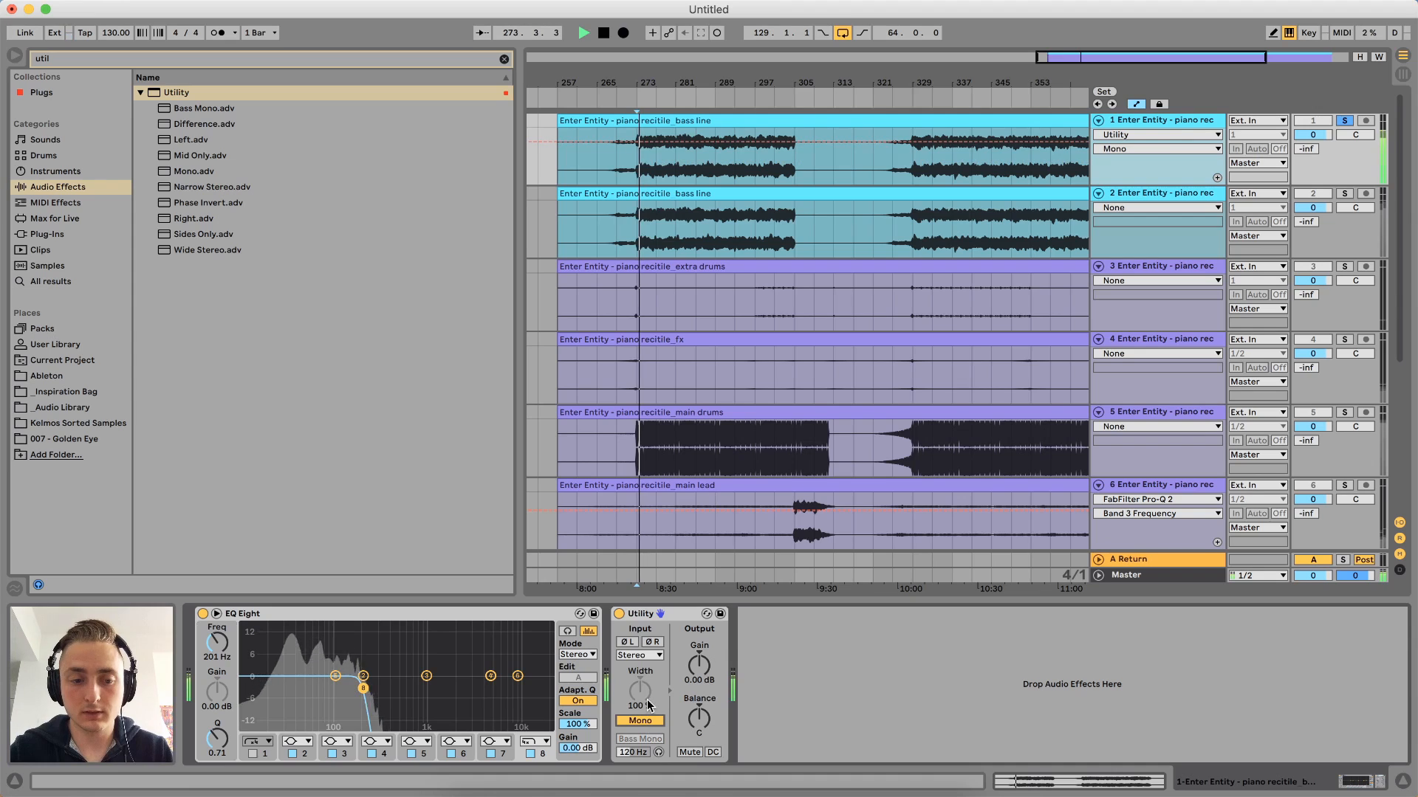
pyautogui.press('space')
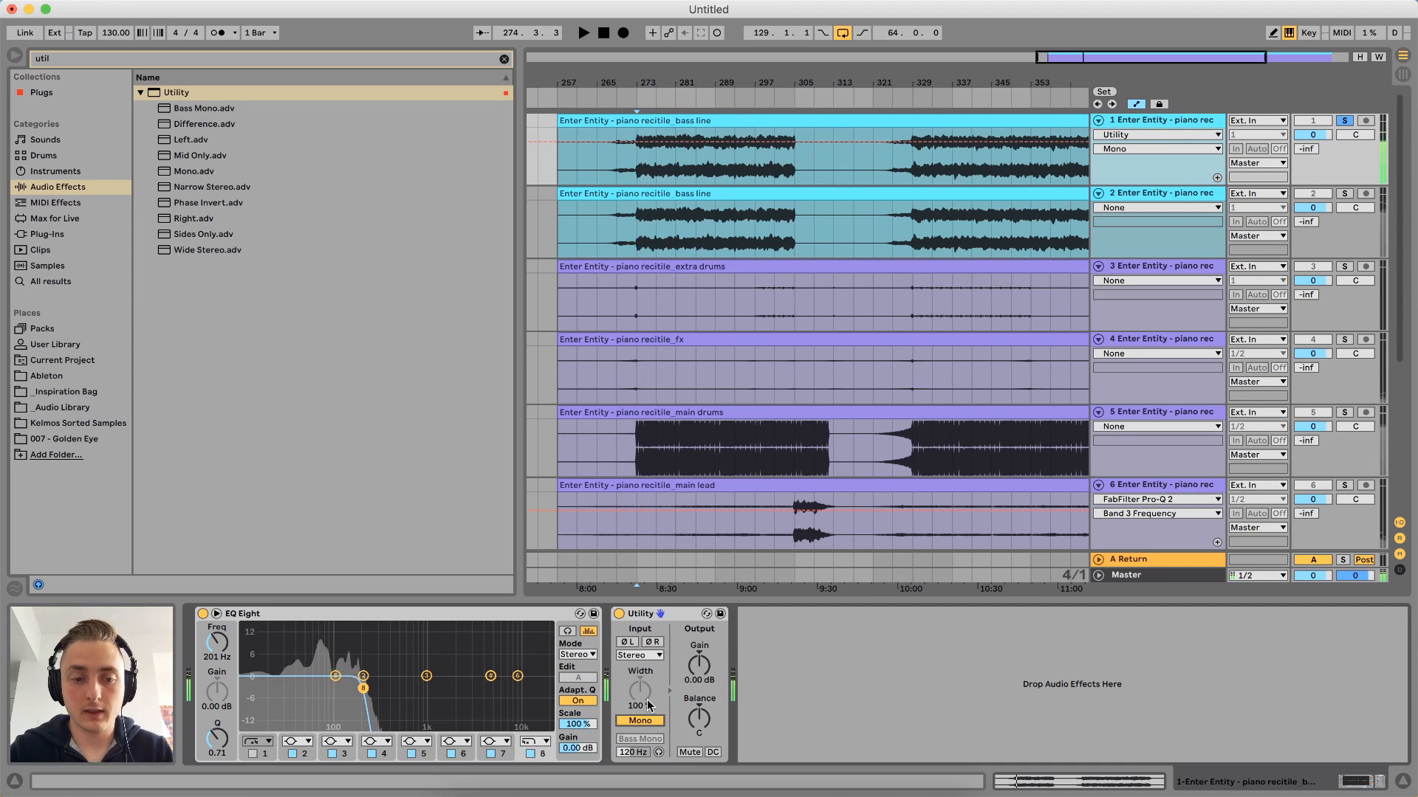
# Copy the first bass line's EQ Eight to the duplicate track, solo the duplicate, and play it
pyautogui.click(1159, 193)
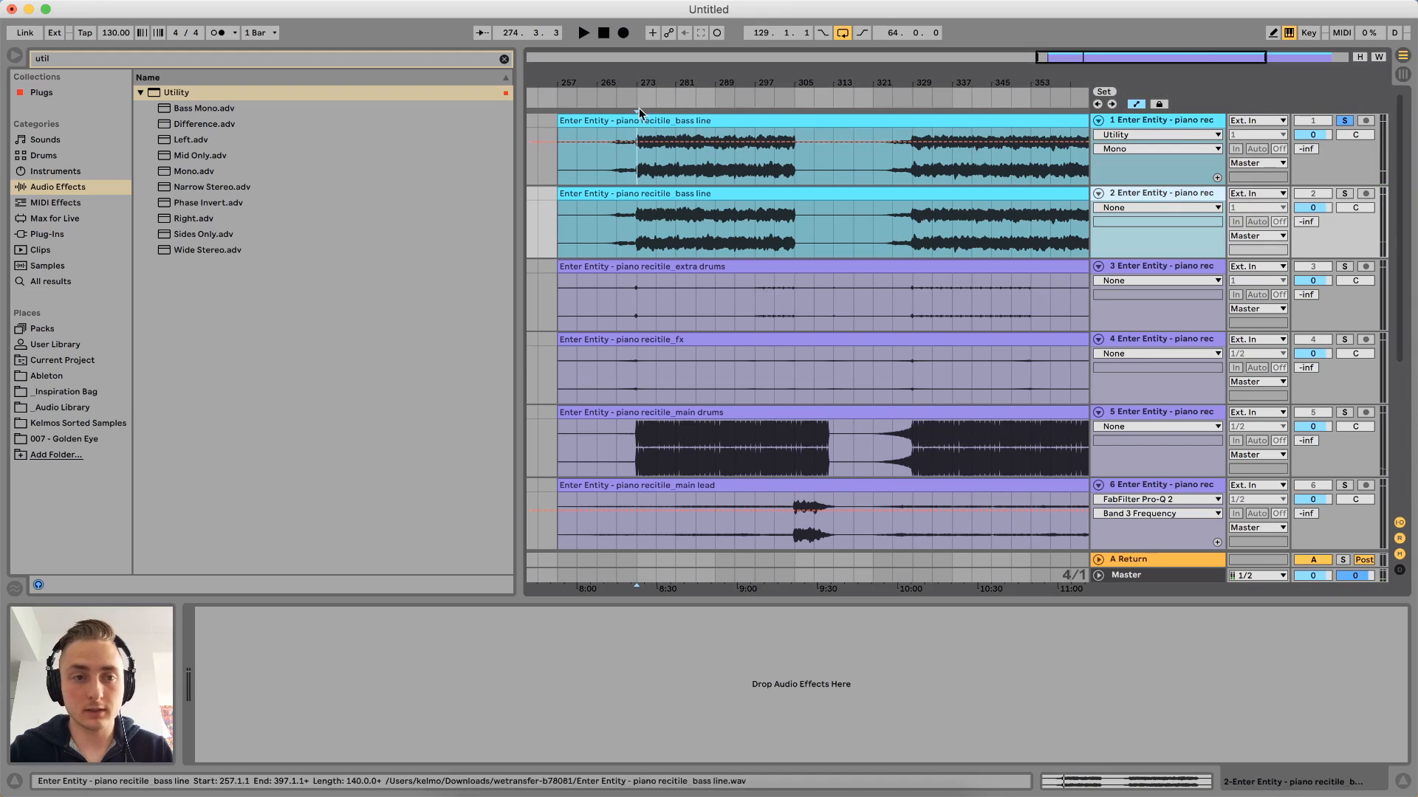
pyautogui.click(1172, 119)
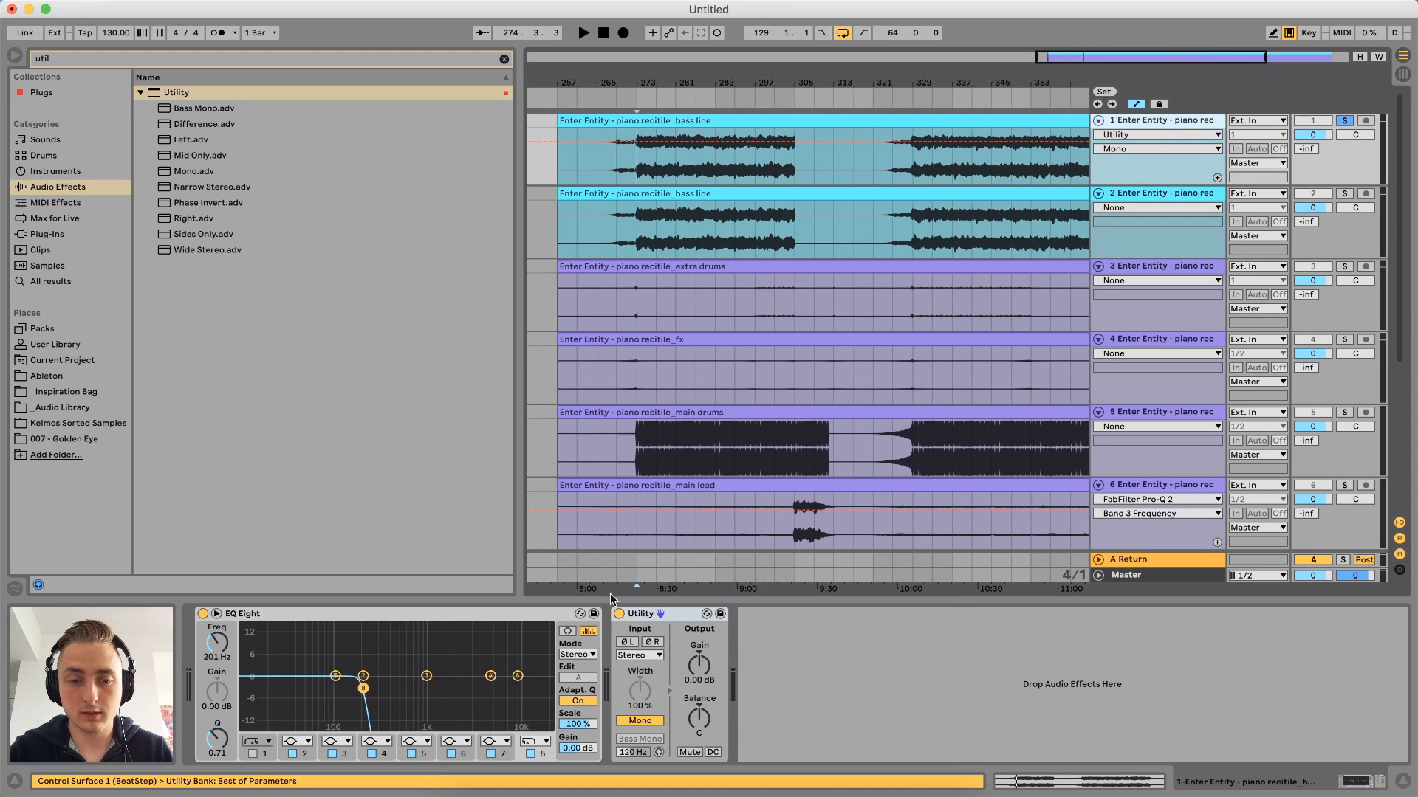
pyautogui.click(979, 231)
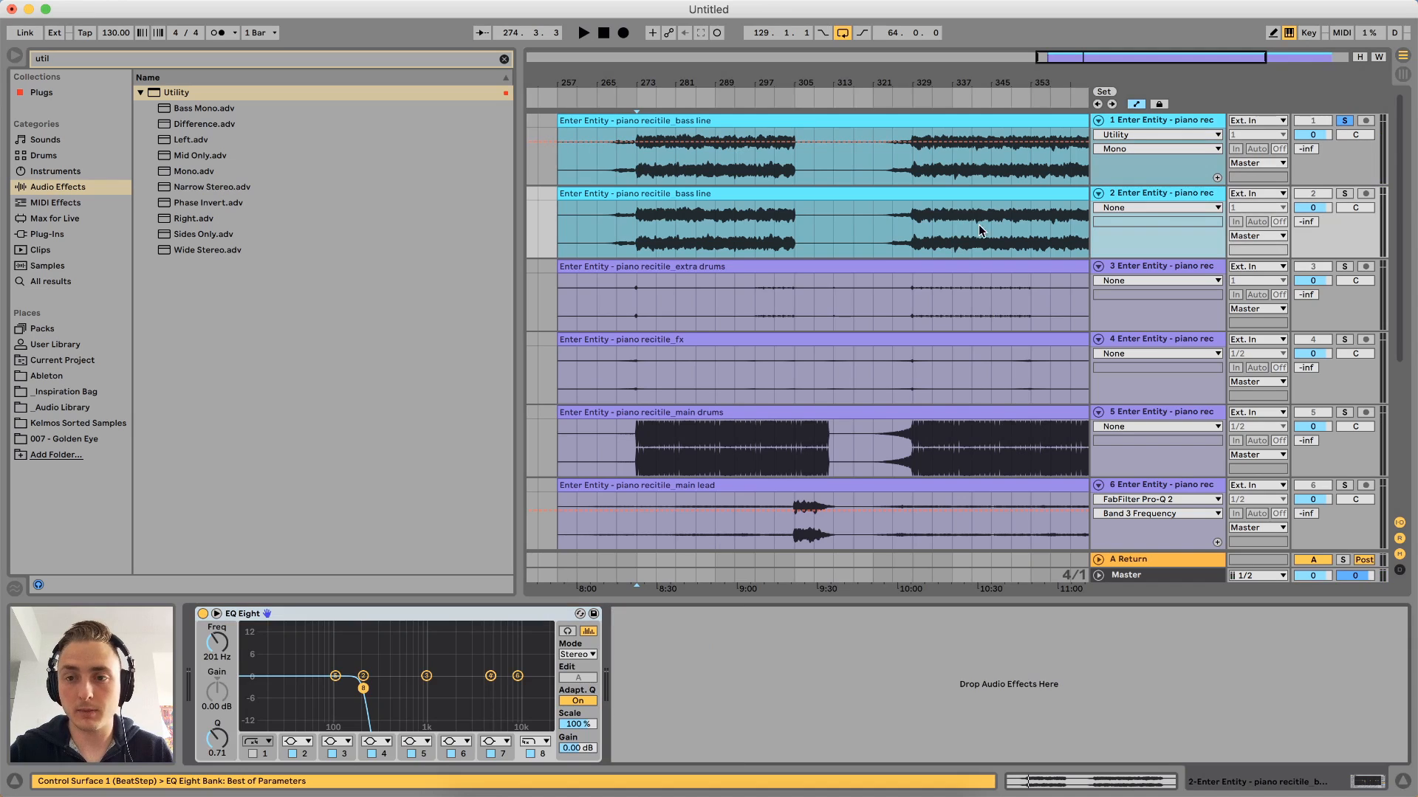
pyautogui.click(1345, 194)
pyautogui.press('space')
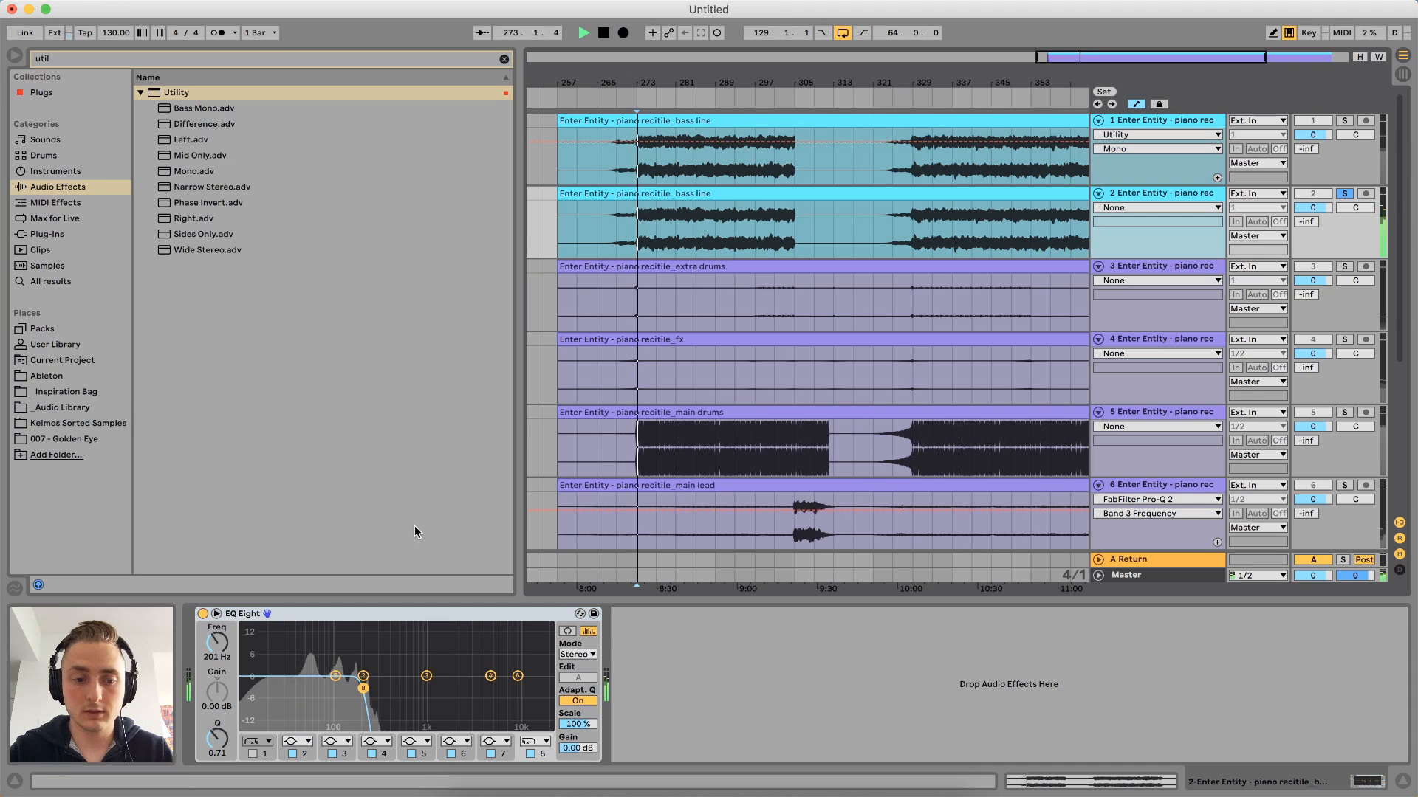
pyautogui.press('space')
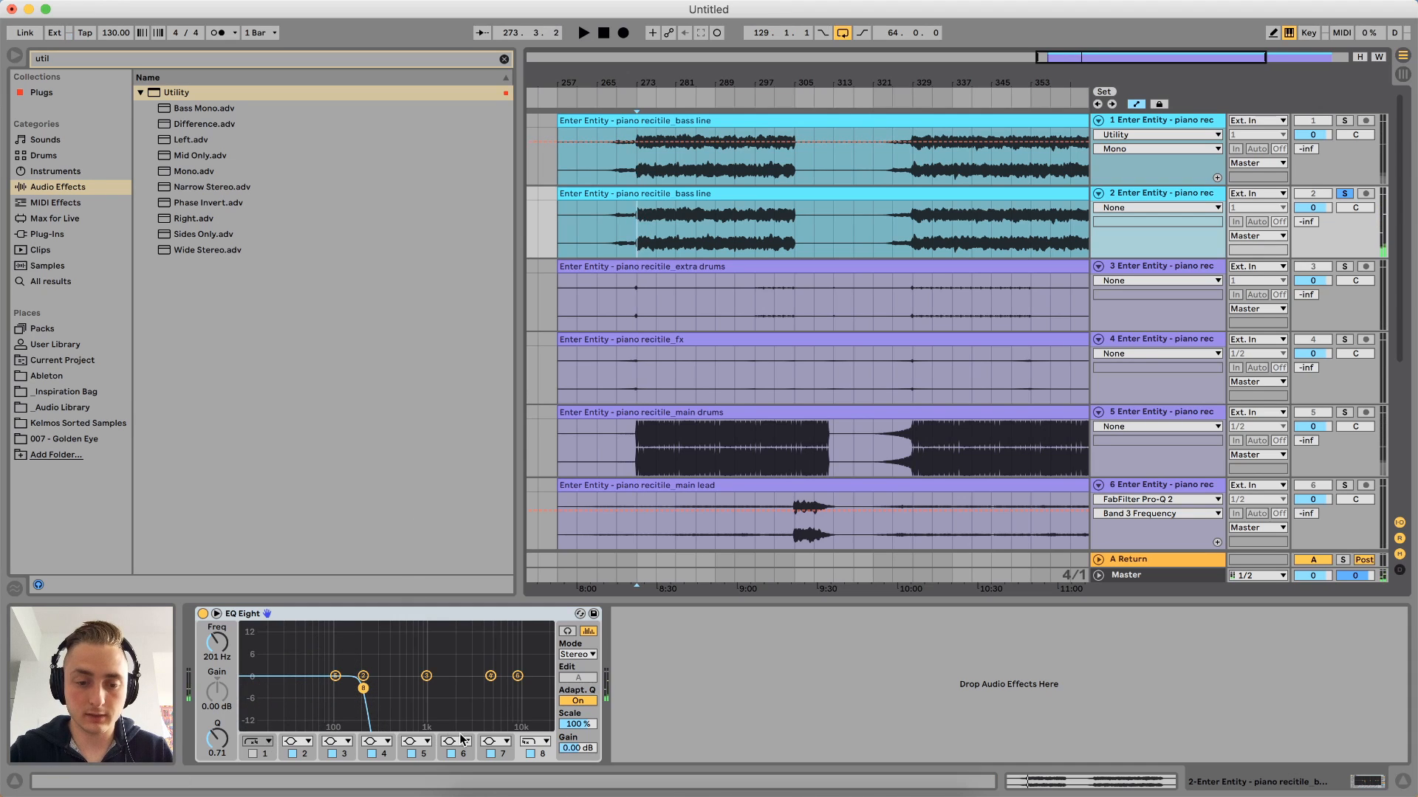
# Change band 8 on the duplicate bass line's EQ Eight to a low cut and play the result
pyautogui.click(530, 743)
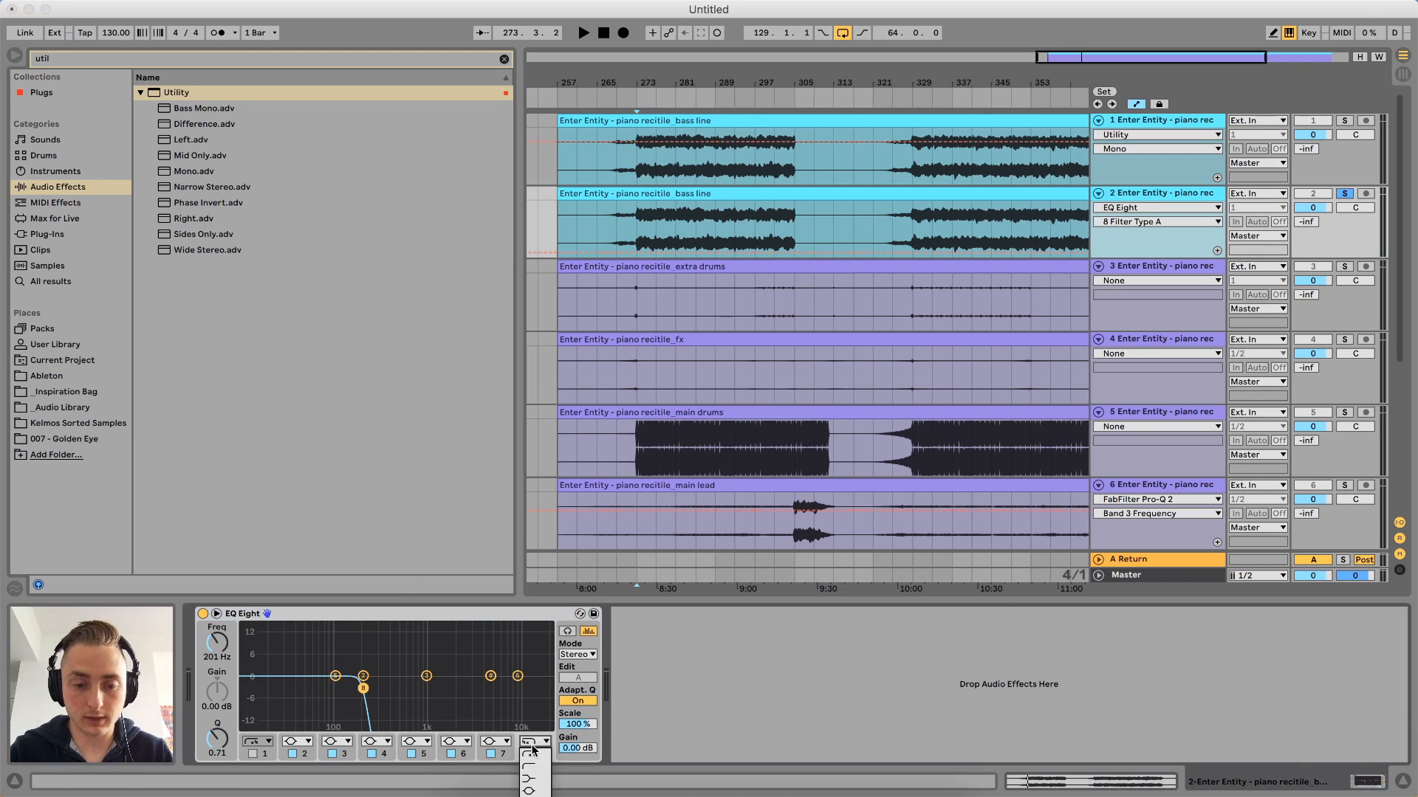
pyautogui.click(545, 756)
pyautogui.press('space')
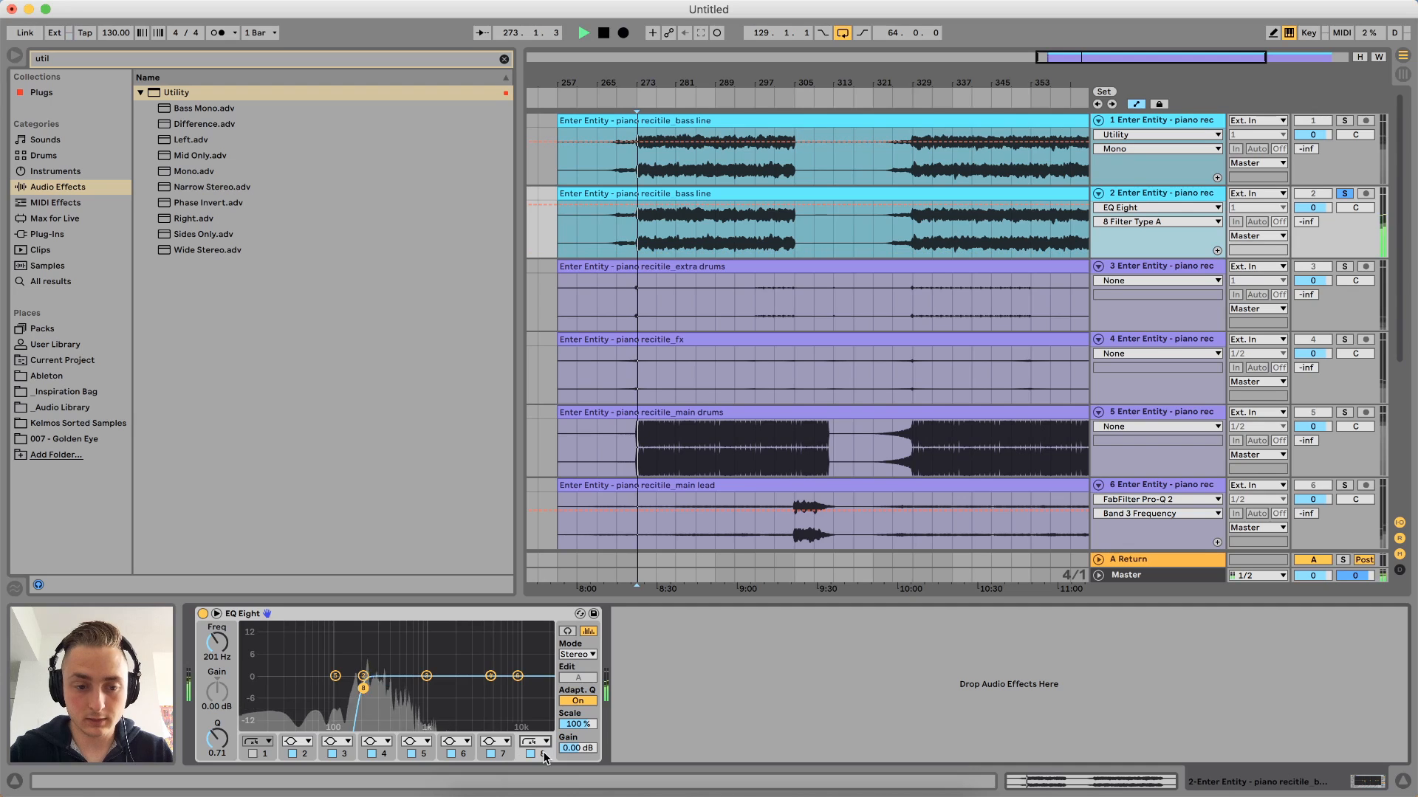
pyautogui.press('space')
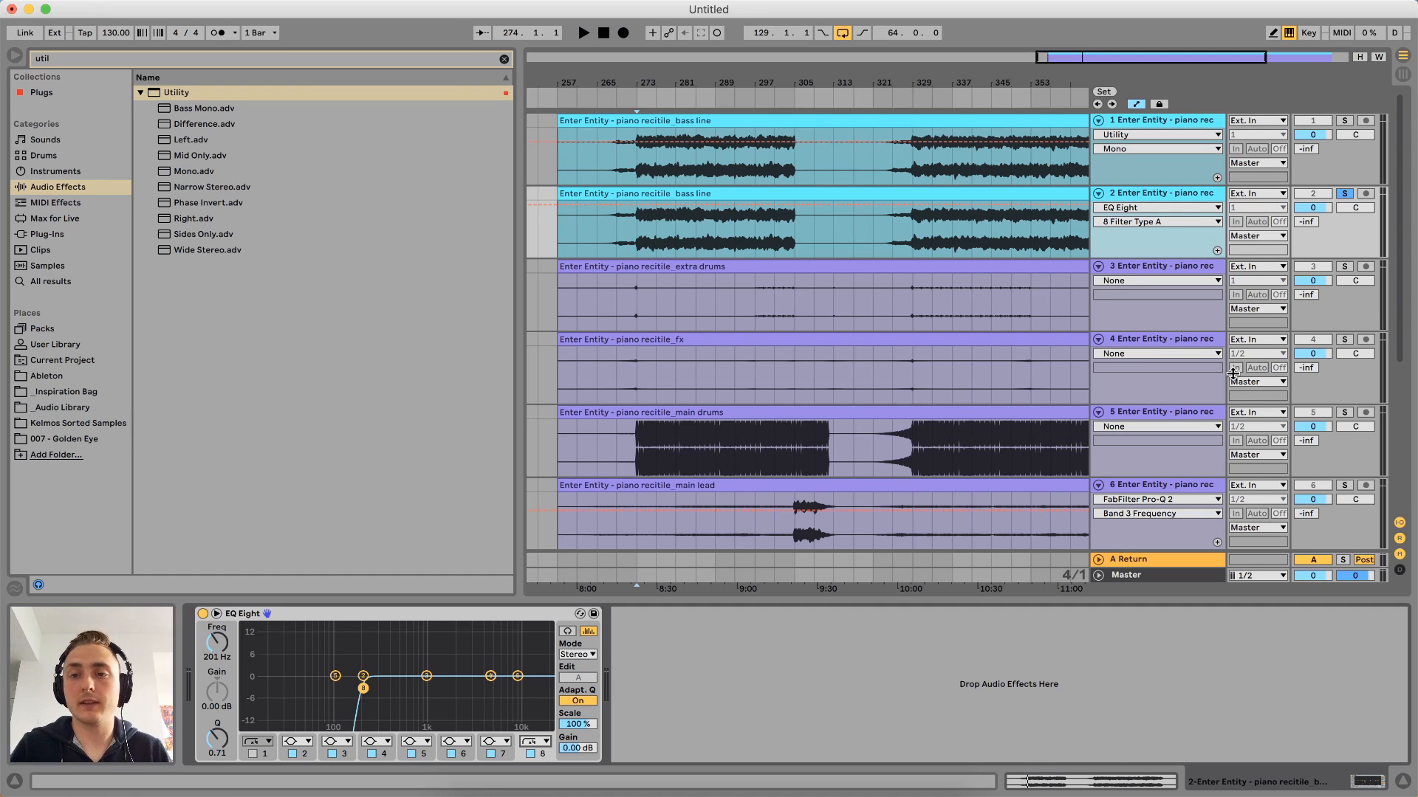
# Solo the first bass line track together with the duplicate and play both layers combined
pyautogui.click(1170, 127)
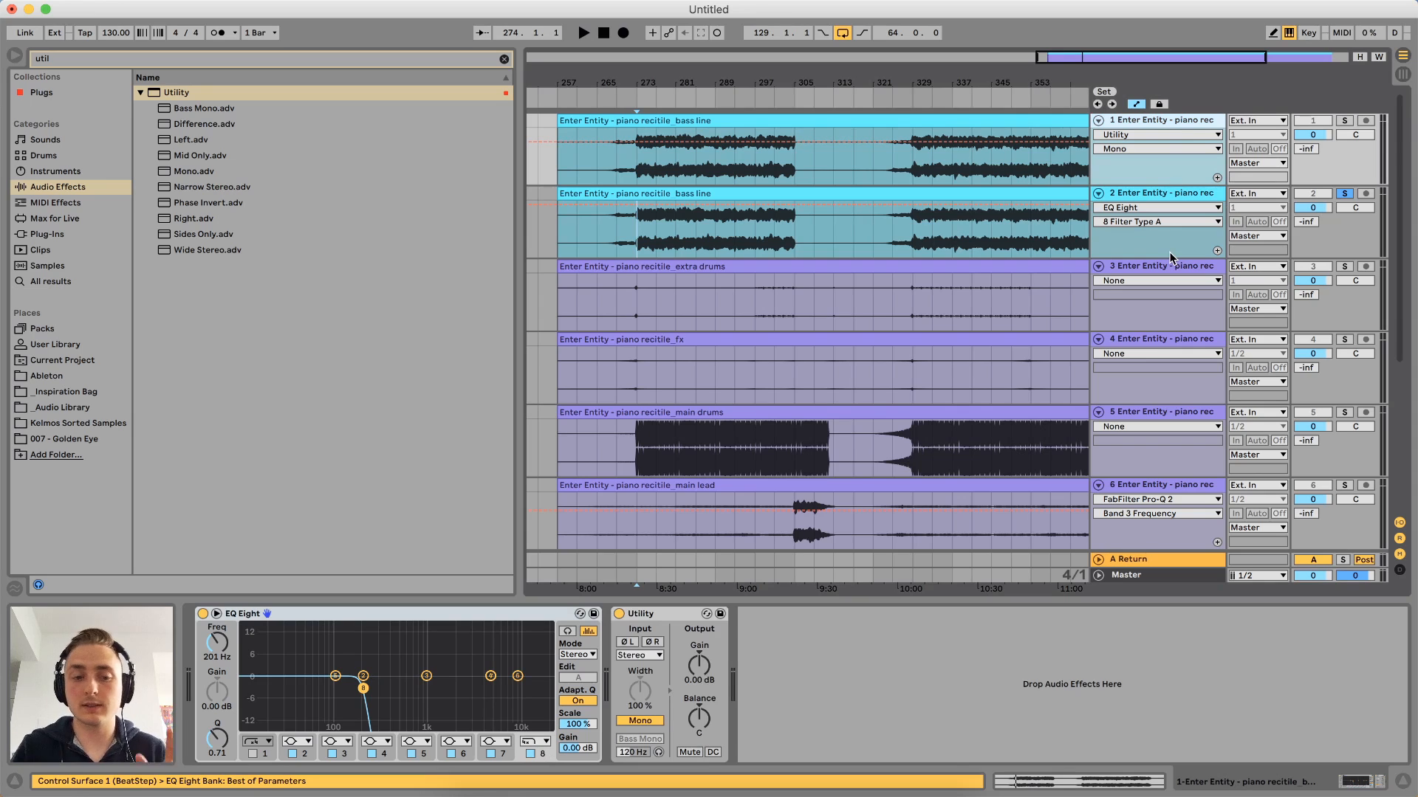
pyautogui.click(1346, 121)
pyautogui.press('space')
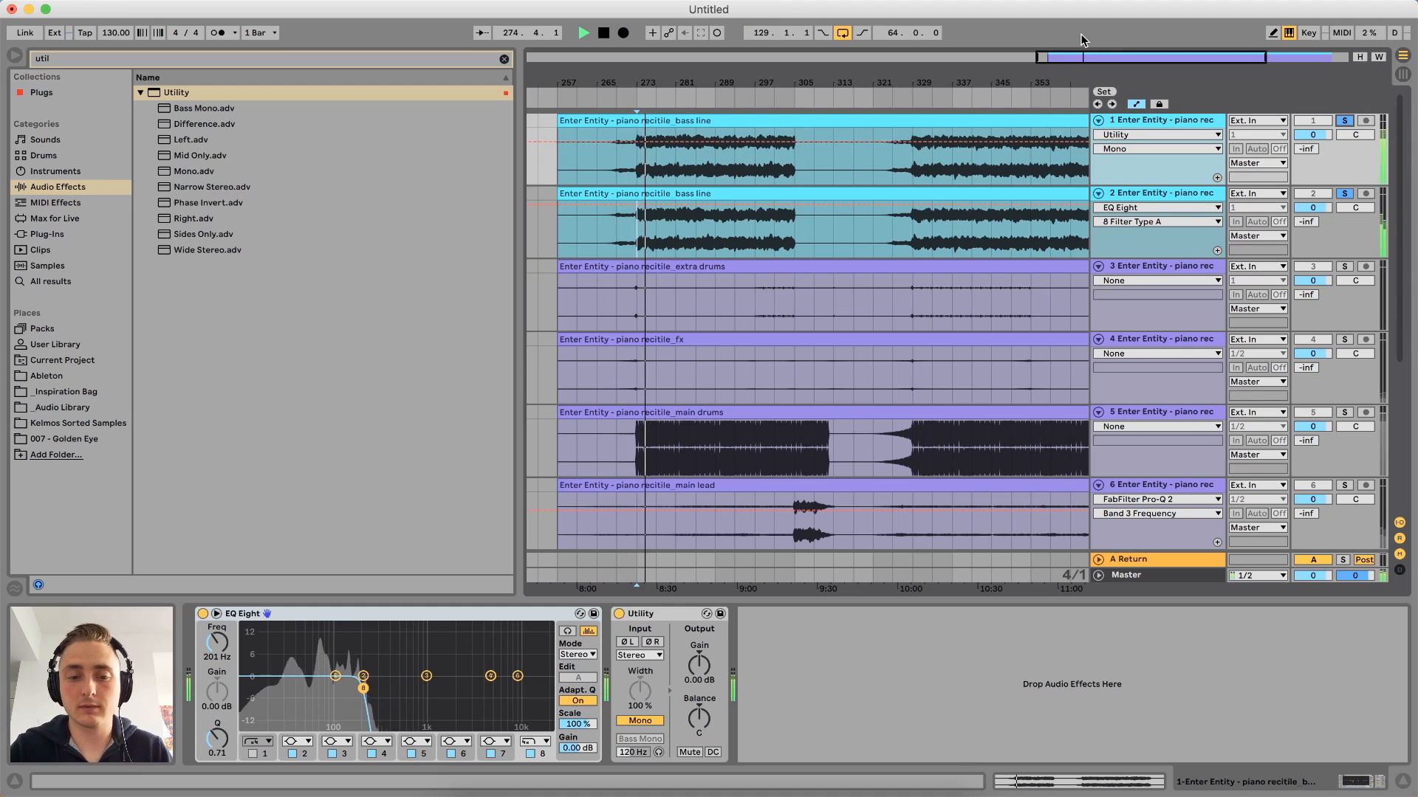
pyautogui.press('space')
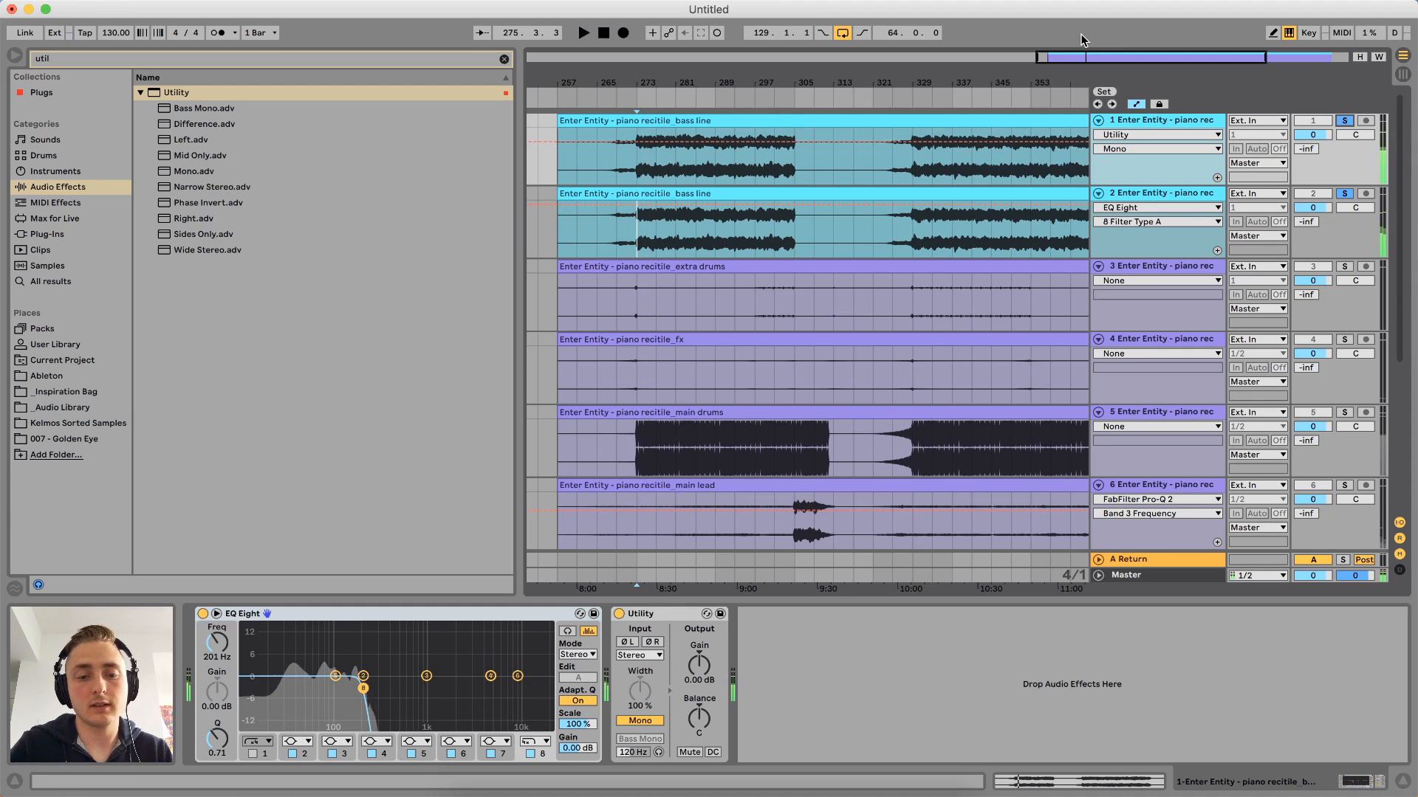